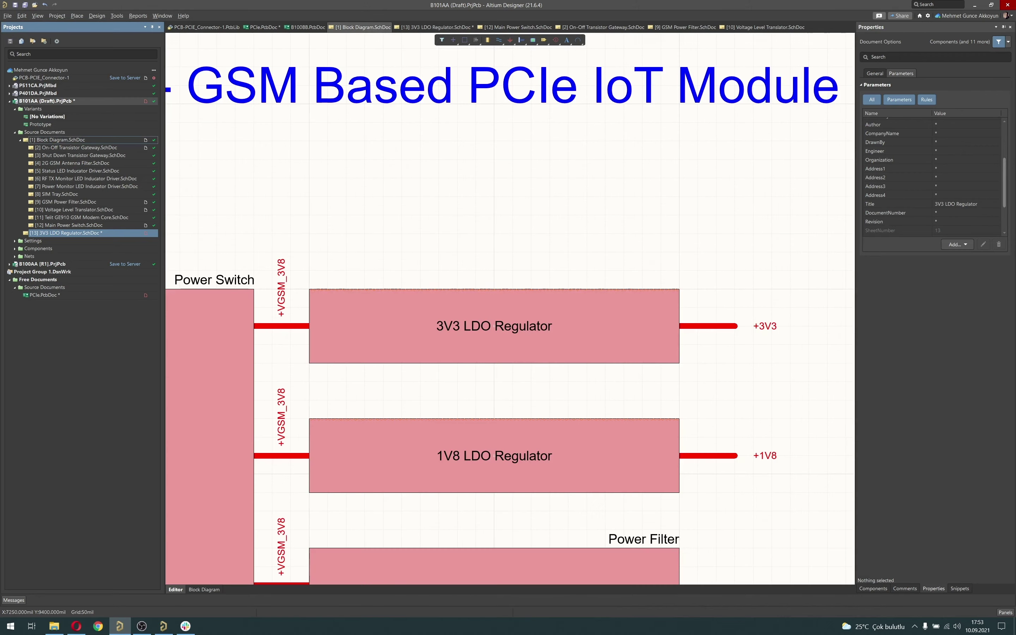
# Paste +VGSM_3V8 power ports onto the 3V3 LDO Regulator sheet and rename the second one +3V3
pyautogui.click(77, 233)
pyautogui.hotkey('ctrl', 'v')
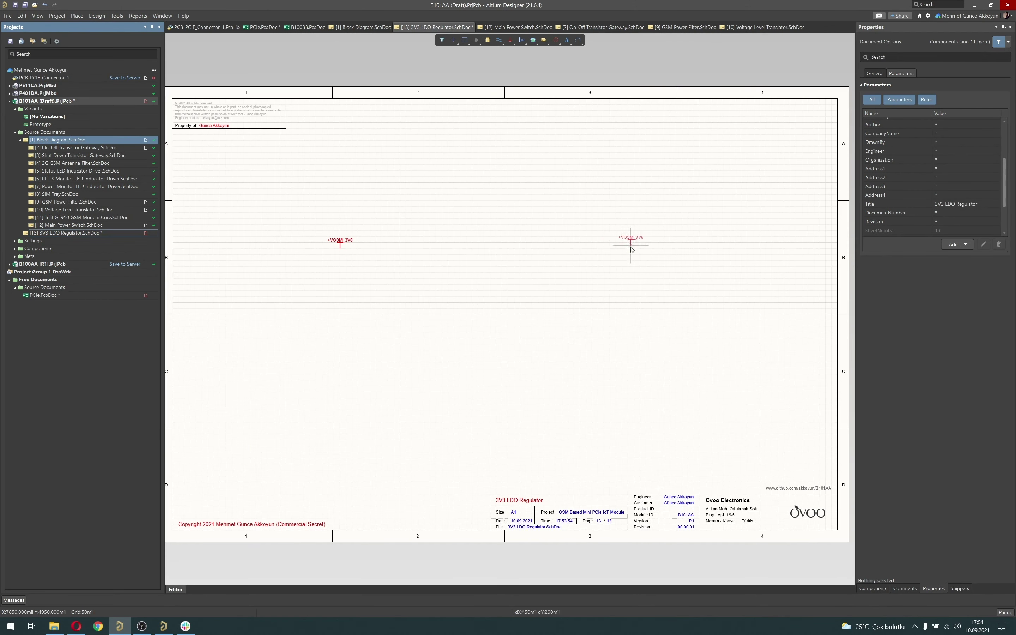
pyautogui.click(639, 248)
pyautogui.click(639, 245)
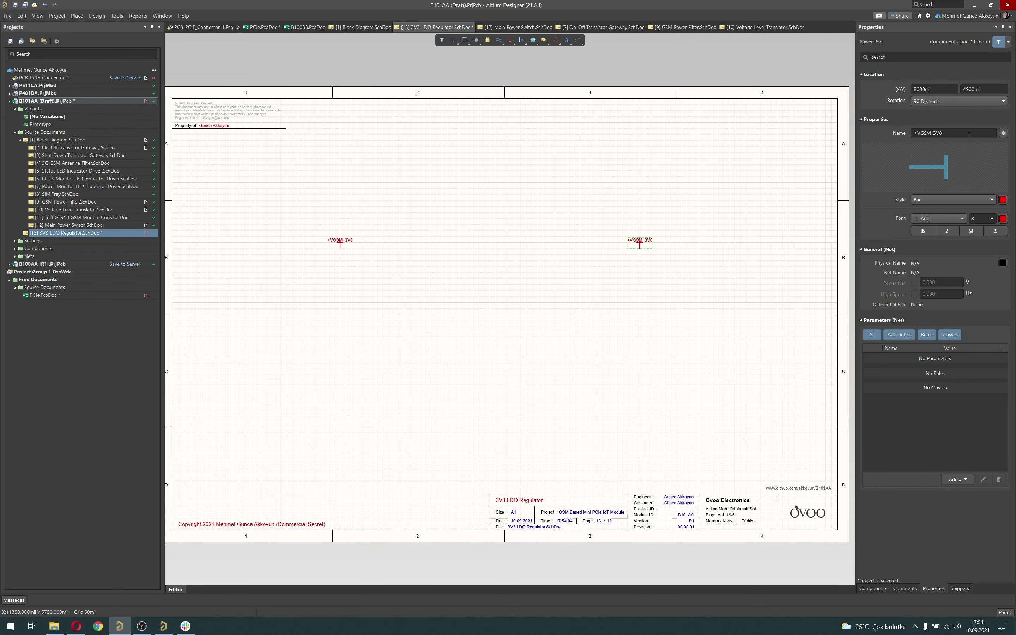
pyautogui.click(945, 132)
pyautogui.write('+3V3')
pyautogui.press('Return')
pyautogui.click(417, 226)
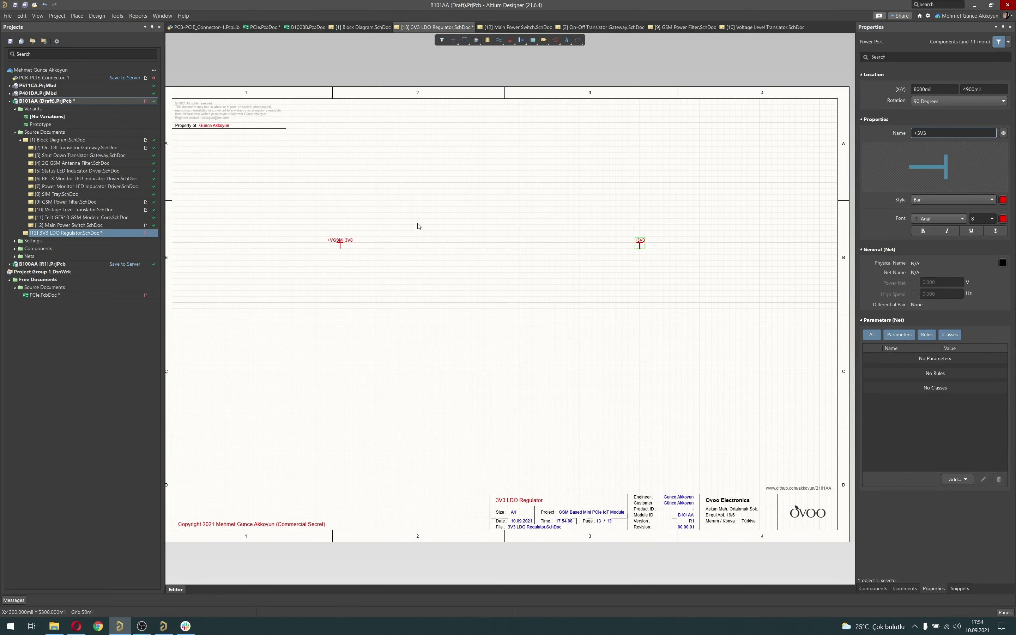
# Link the 3V3 LDO Regulator sheet symbol on the block diagram to 3V3 LDO Regulator.SchDoc
pyautogui.click(85, 141)
pyautogui.click(499, 307)
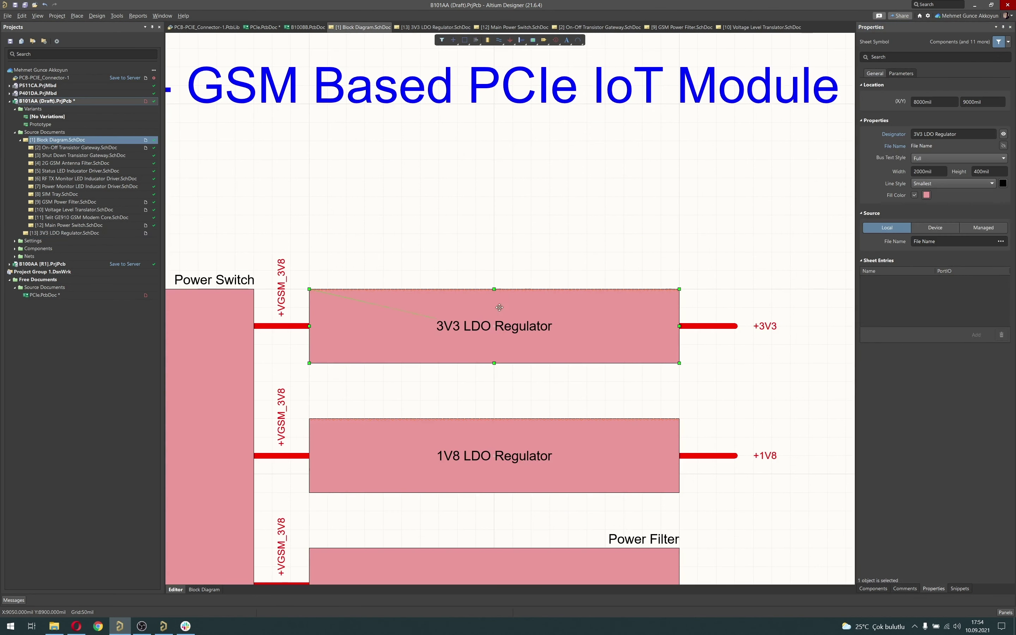
pyautogui.click(1000, 241)
pyautogui.click(414, 222)
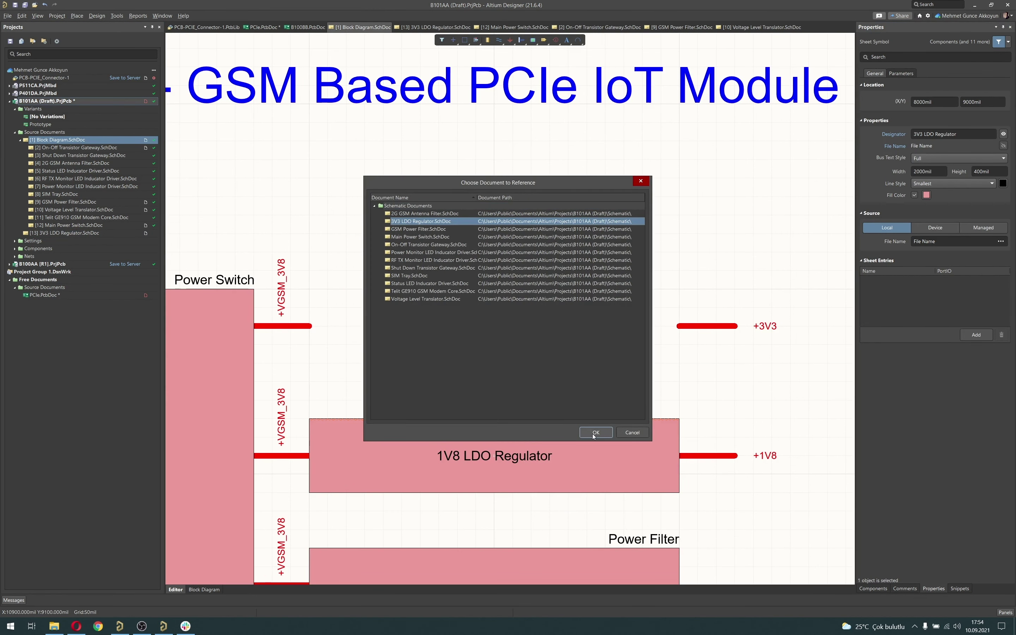
pyautogui.click(594, 433)
pyautogui.click(421, 228)
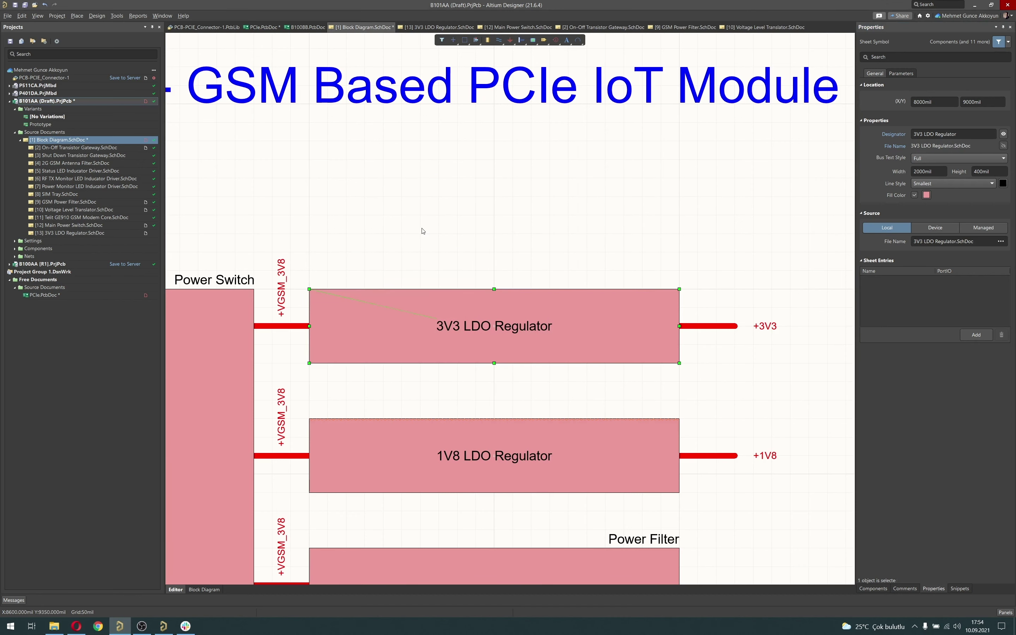
pyautogui.keyDown('ctrl'); pyautogui.scroll(-5, 481, 246); pyautogui.keyUp('ctrl')
pyautogui.moveTo(424, 247); pyautogui.dragTo(542, 254, button='right')
pyautogui.keyDown('ctrl'); pyautogui.scroll(-2, 550, 239); pyautogui.keyUp('ctrl')
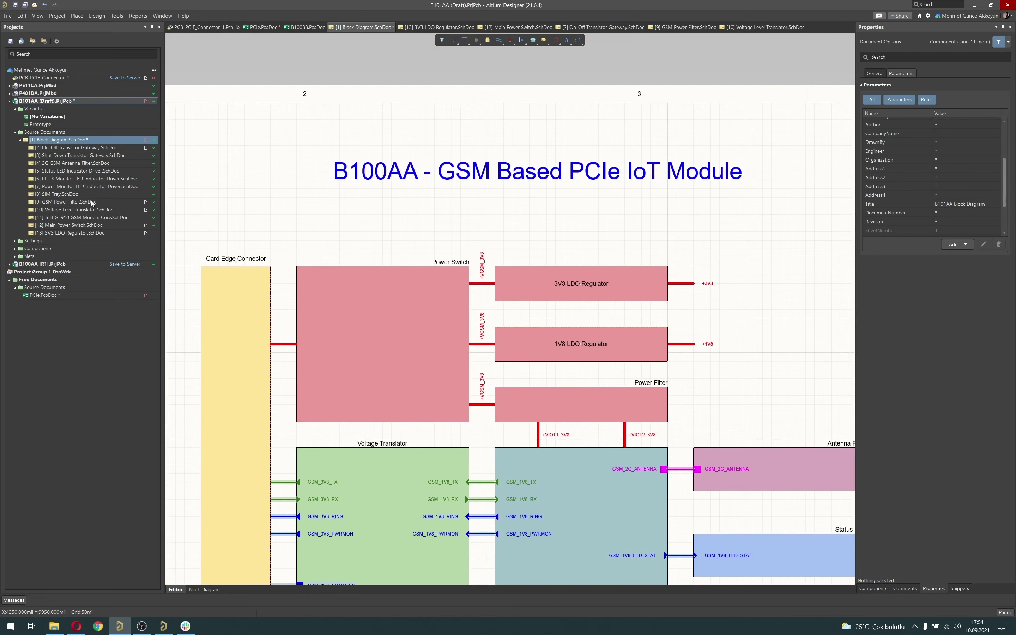
# Place the TPS7A0533PDBVR regulator from the component library between the two power ports on the 3V3 LDO Regulator sheet
pyautogui.click(69, 233)
pyautogui.click(873, 588)
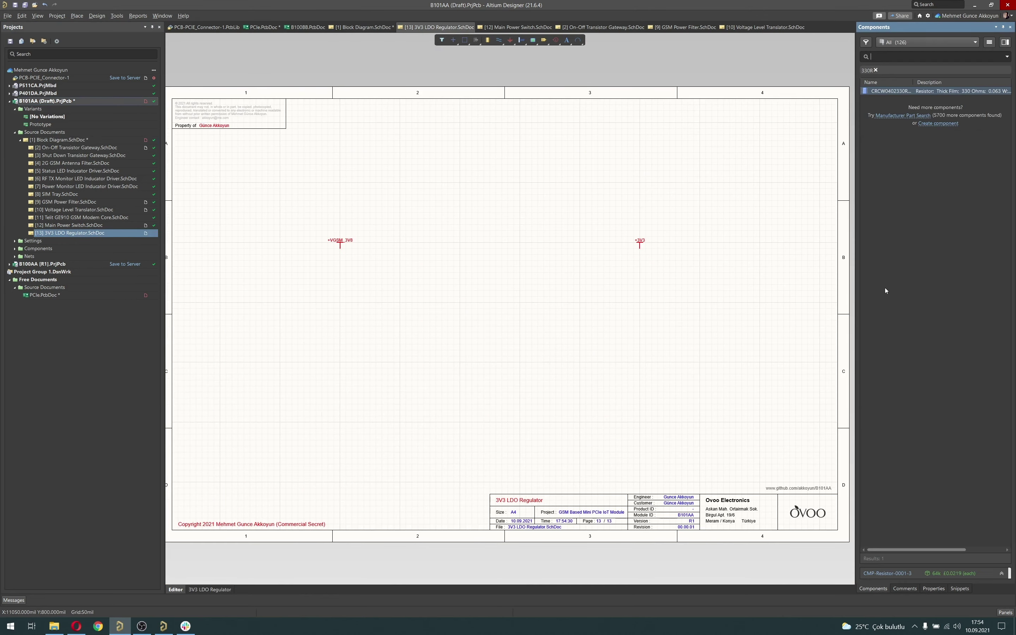
pyautogui.click(875, 70)
pyautogui.scroll(-10, 930, 317)
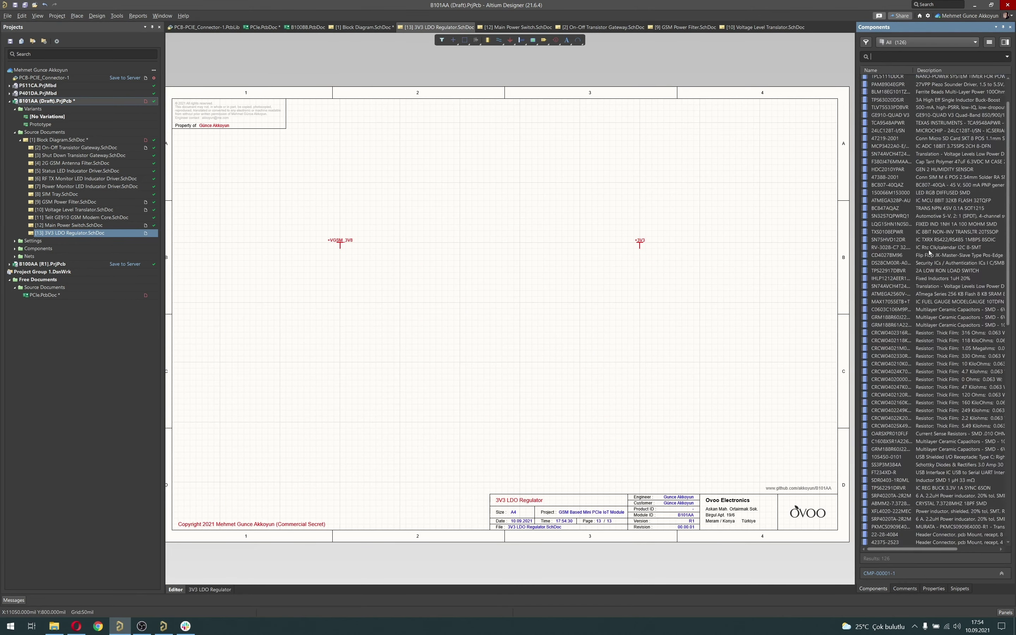
pyautogui.scroll(-3, 928, 331)
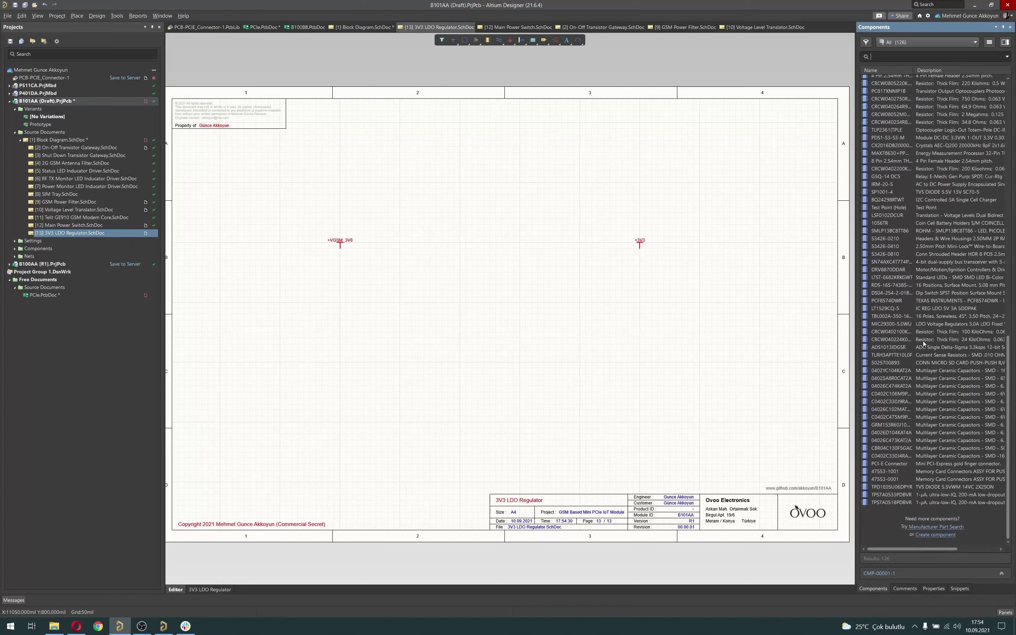
pyautogui.doubleClick(897, 497)
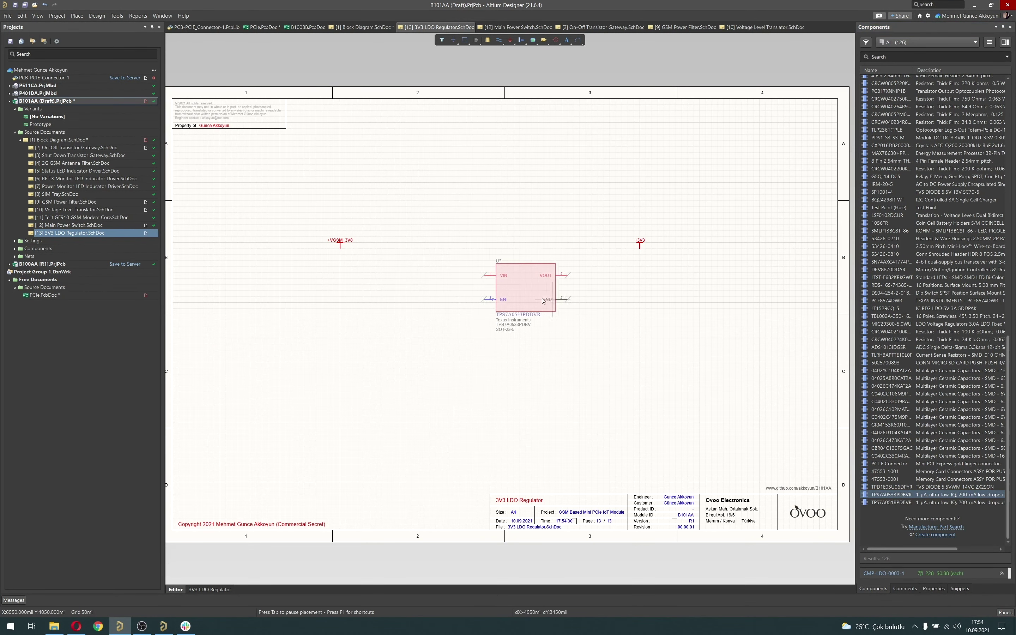
pyautogui.click(502, 287)
pyautogui.rightClick(549, 302)
# Hide the regulator's comment text and expand its full parameter list for review
pyautogui.click(933, 589)
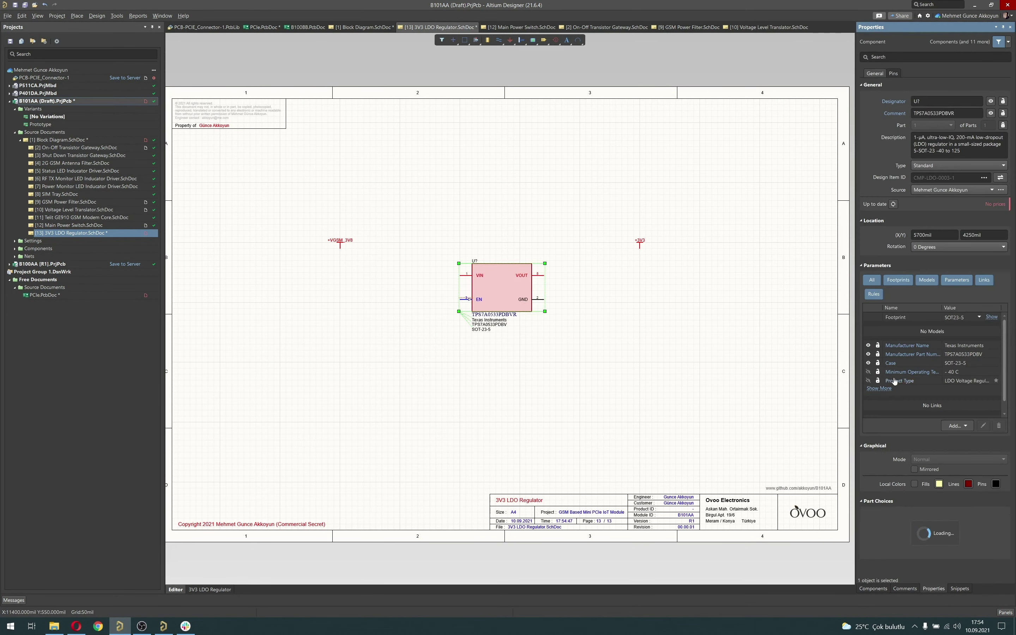
pyautogui.click(983, 113)
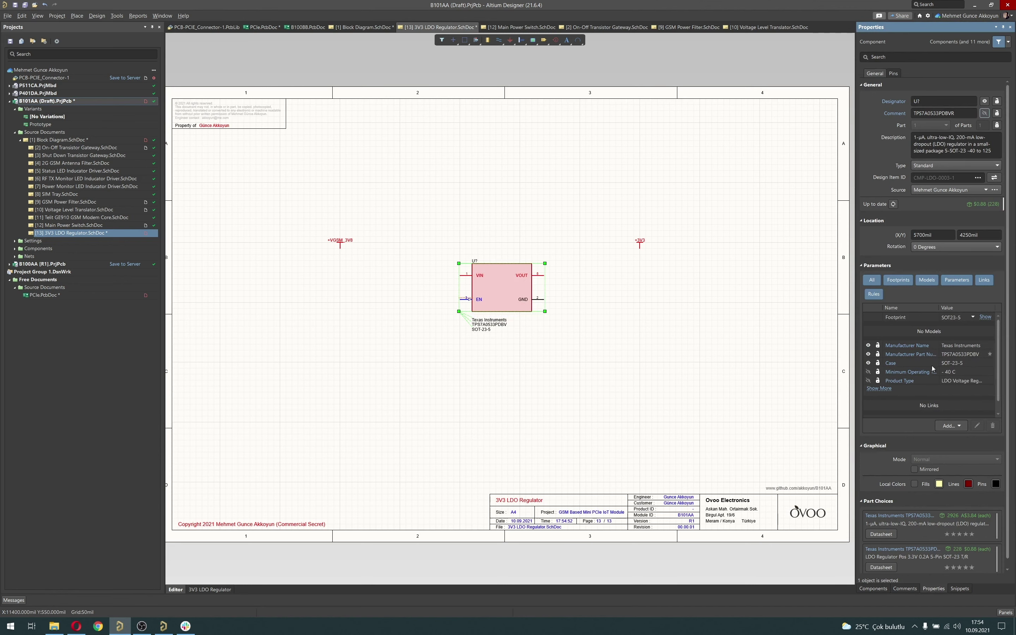
pyautogui.click(879, 388)
pyautogui.scroll(-3, 962, 404)
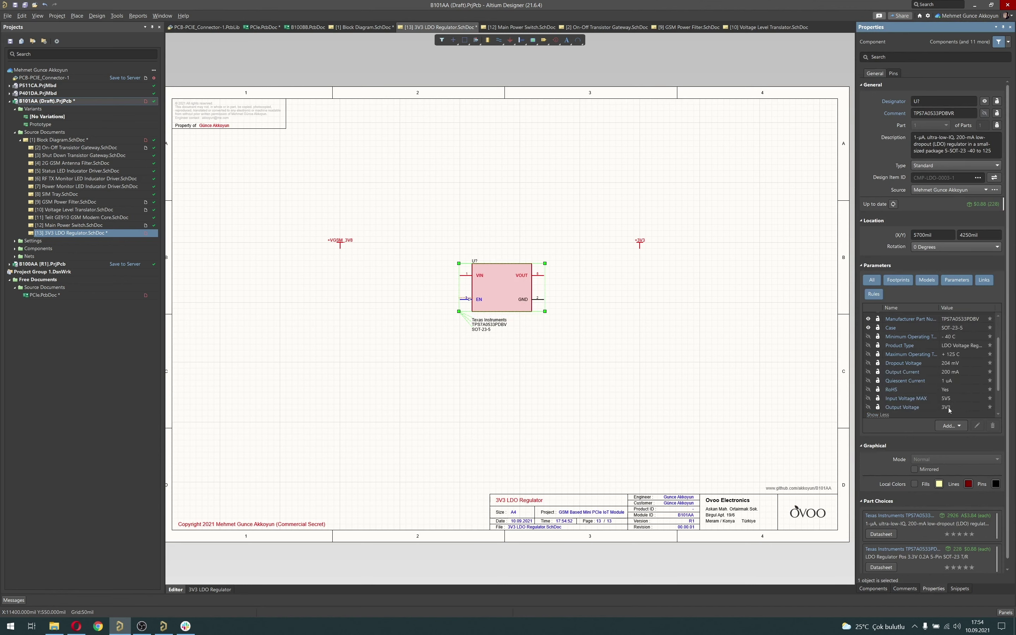
pyautogui.click(546, 334)
# Move the regulator symbol down and centre it horizontally between the two power ports
pyautogui.keyDown('ctrl'); pyautogui.scroll(4, 541, 334); pyautogui.keyUp('ctrl')
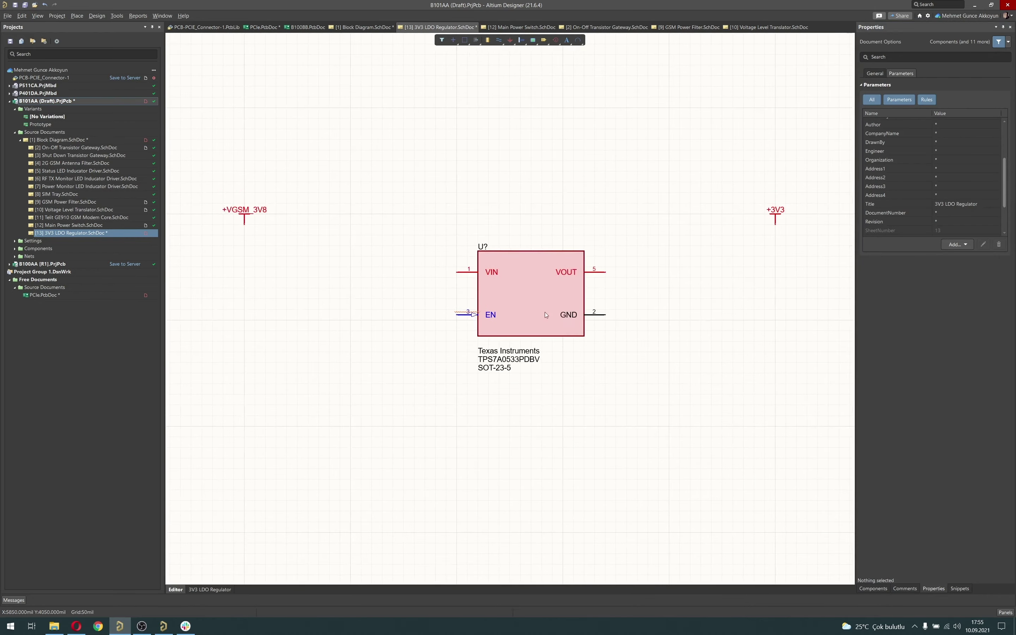
pyautogui.scroll(1, 531, 302)
pyautogui.moveTo(531, 301); pyautogui.dragTo(594, 394)
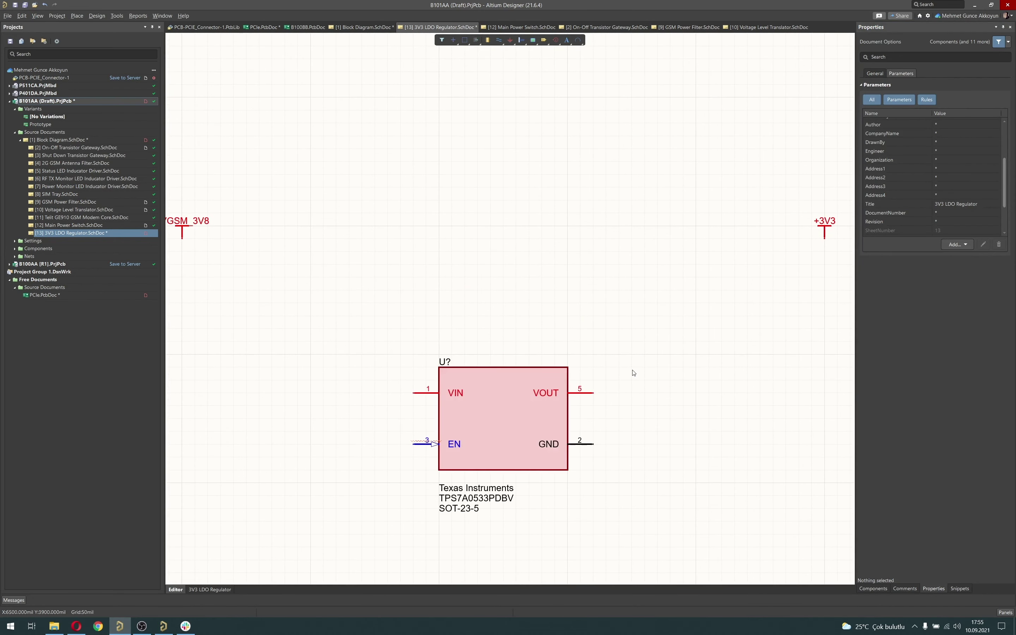
# Turn off autoposition for the manufacturer name and part number labels, justify them centre-left and move them up beneath the regulator
pyautogui.moveTo(650, 269); pyautogui.dragTo(655, 191, button='right')
pyautogui.keyDown('ctrl'); pyautogui.scroll(3, 454, 392); pyautogui.keyUp('ctrl')
pyautogui.click(456, 389)
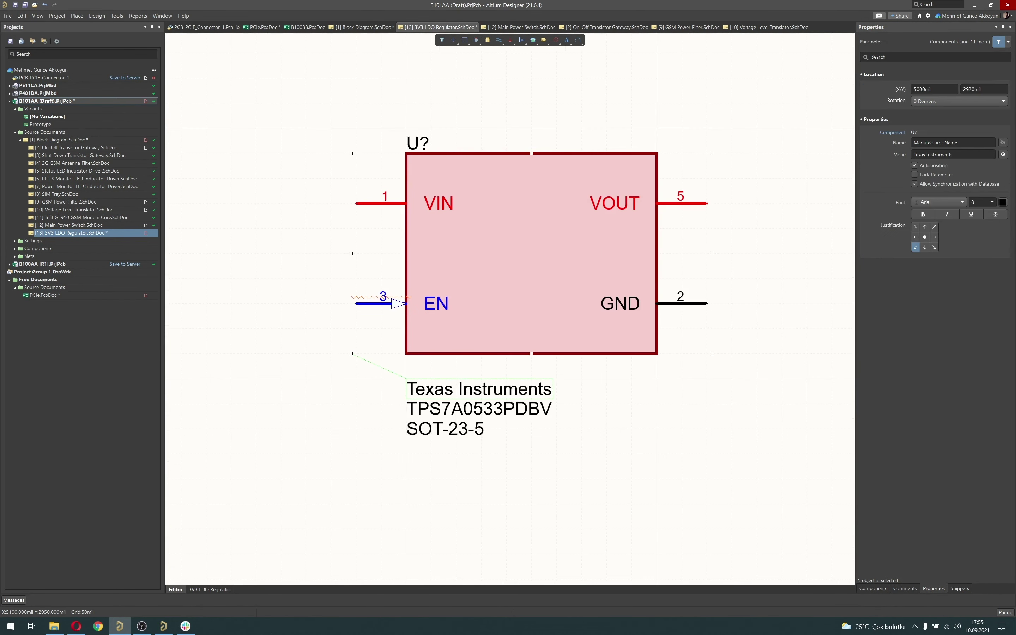
pyautogui.click(914, 165)
pyautogui.click(915, 237)
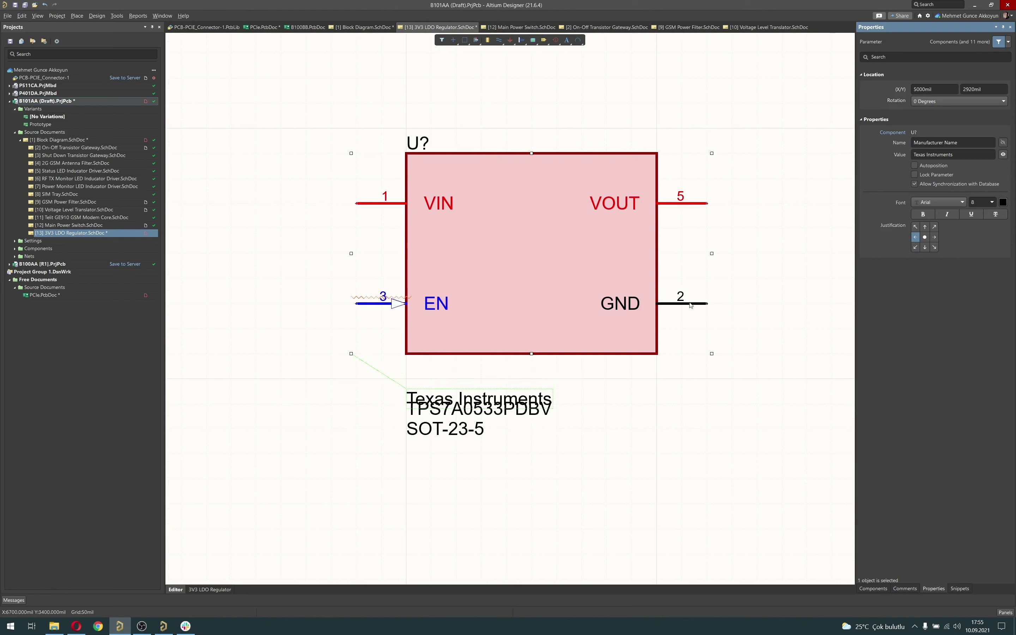
pyautogui.moveTo(455, 396); pyautogui.dragTo(455, 364)
pyautogui.click(480, 408)
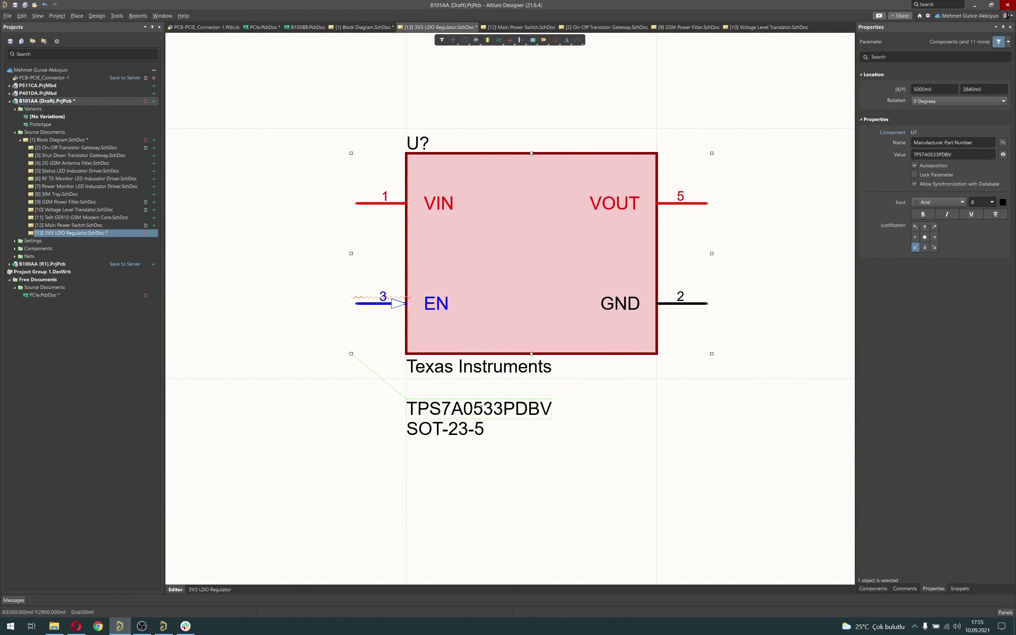
pyautogui.click(914, 166)
pyautogui.click(915, 236)
pyautogui.moveTo(480, 417); pyautogui.dragTo(479, 389)
# Justify the SOT-23-5 case label centre-left and move it up directly below the part number
pyautogui.click(472, 428)
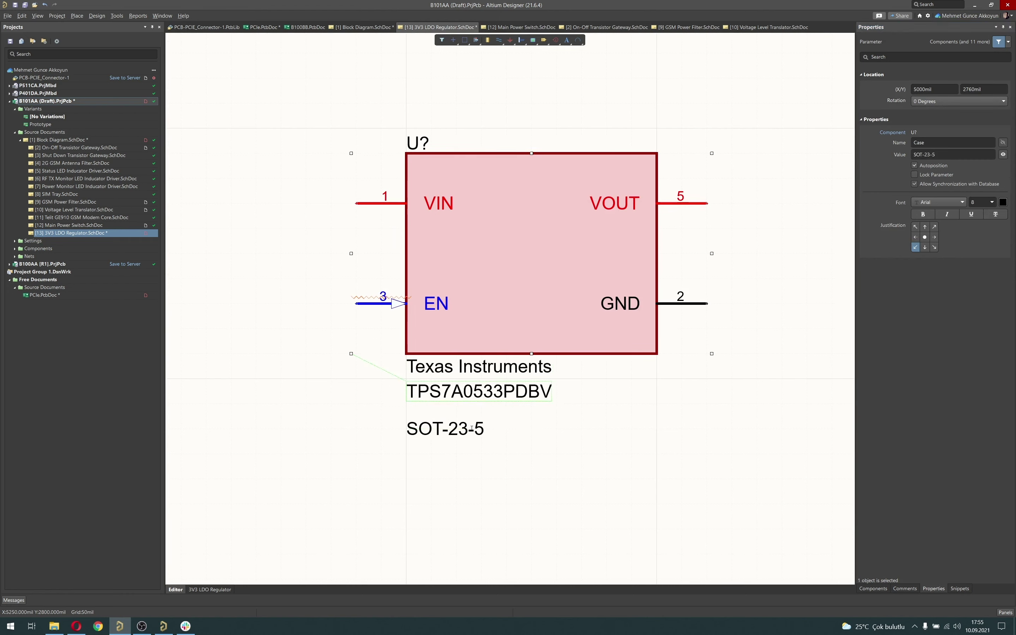
pyautogui.click(915, 237)
pyautogui.moveTo(465, 438); pyautogui.dragTo(466, 414)
pyautogui.click(540, 425)
# Move the +3V3 and +VGSM_3V8 power ports inward and down, keeping them level and closer to the regulator
pyautogui.keyDown('ctrl'); pyautogui.scroll(-3, 541, 424); pyautogui.keyUp('ctrl')
pyautogui.moveTo(585, 406); pyautogui.dragTo(554, 375, button='right')
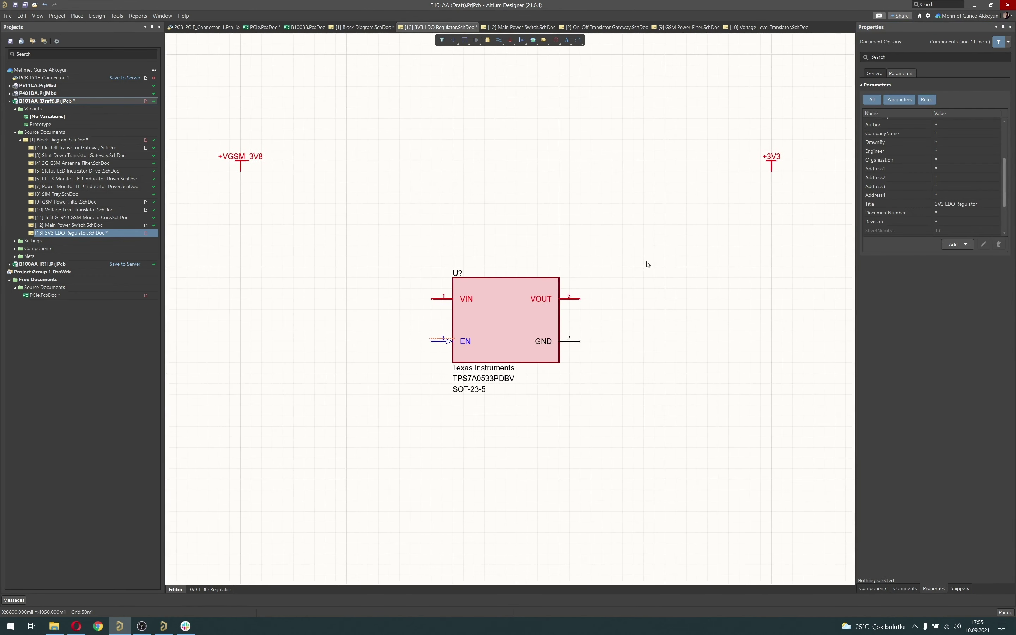
pyautogui.keyDown('ctrl'); pyautogui.scroll(2, 764, 169); pyautogui.keyUp('ctrl')
pyautogui.moveTo(796, 150); pyautogui.dragTo(717, 234)
pyautogui.moveTo(341, 224); pyautogui.dragTo(413, 230, button='right')
pyautogui.keyDown('ctrl'); pyautogui.scroll(-2, 451, 211); pyautogui.keyUp('ctrl')
pyautogui.moveTo(283, 179); pyautogui.dragTo(327, 233)
pyautogui.keyDown('ctrl'); pyautogui.scroll(2, 321, 232); pyautogui.keyUp('ctrl')
pyautogui.moveTo(463, 303); pyautogui.dragTo(547, 351, button='right')
pyautogui.keyDown('ctrl'); pyautogui.scroll(-2, 519, 330); pyautogui.keyUp('ctrl')
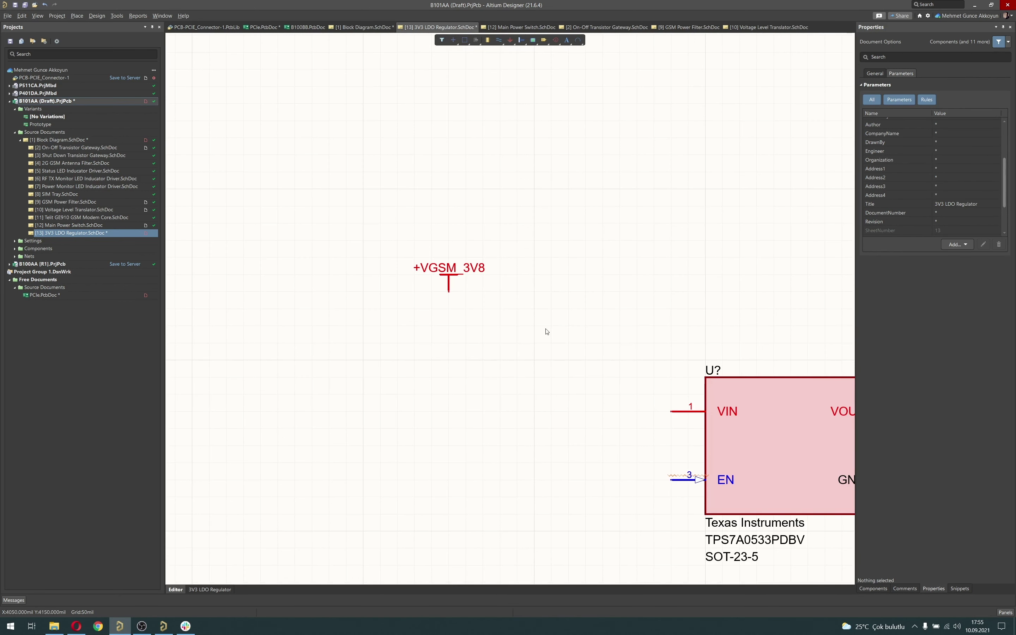
# Wire the regulator's VOUT pin to the +3V3 port and its VIN pin to the +VGSM_3V8 port
pyautogui.keyDown('ctrl'); pyautogui.scroll(-3, 430, 288); pyautogui.keyUp('ctrl')
pyautogui.click(499, 40)
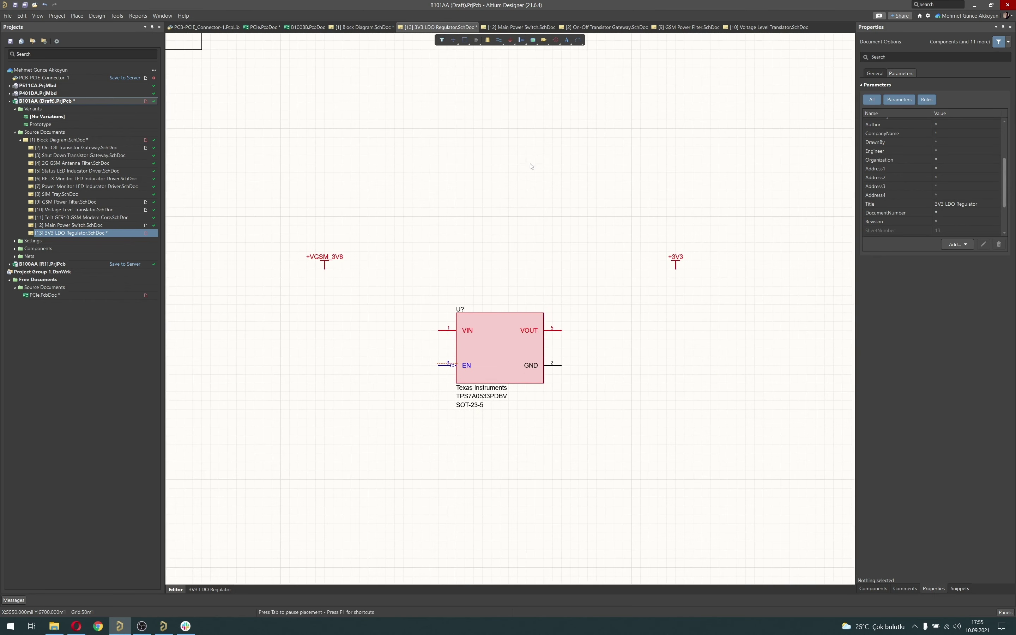
pyautogui.click(561, 330)
pyautogui.click(676, 261)
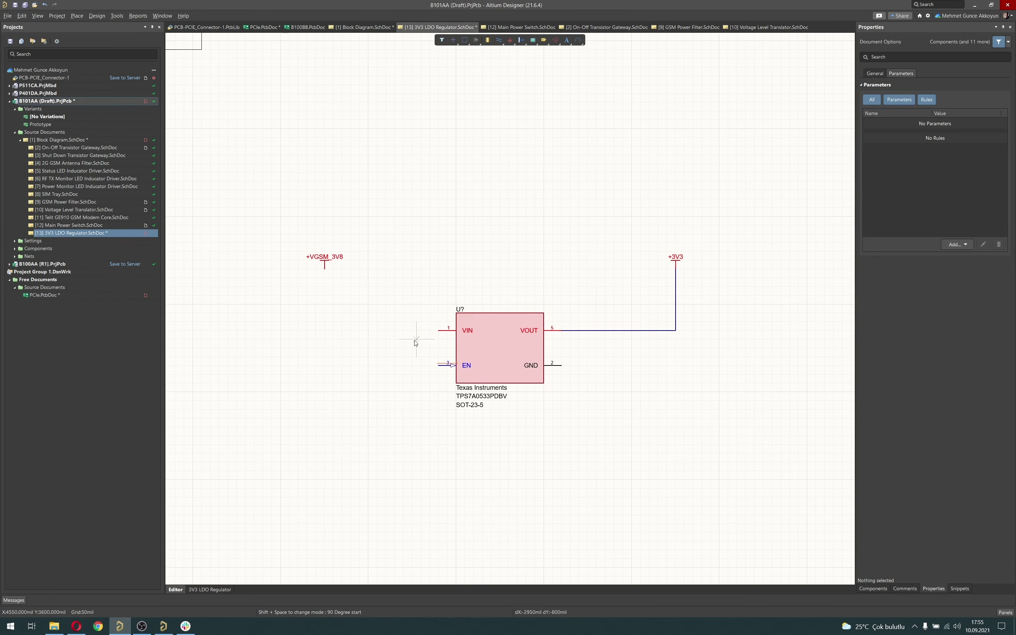
pyautogui.click(438, 330)
pyautogui.click(325, 261)
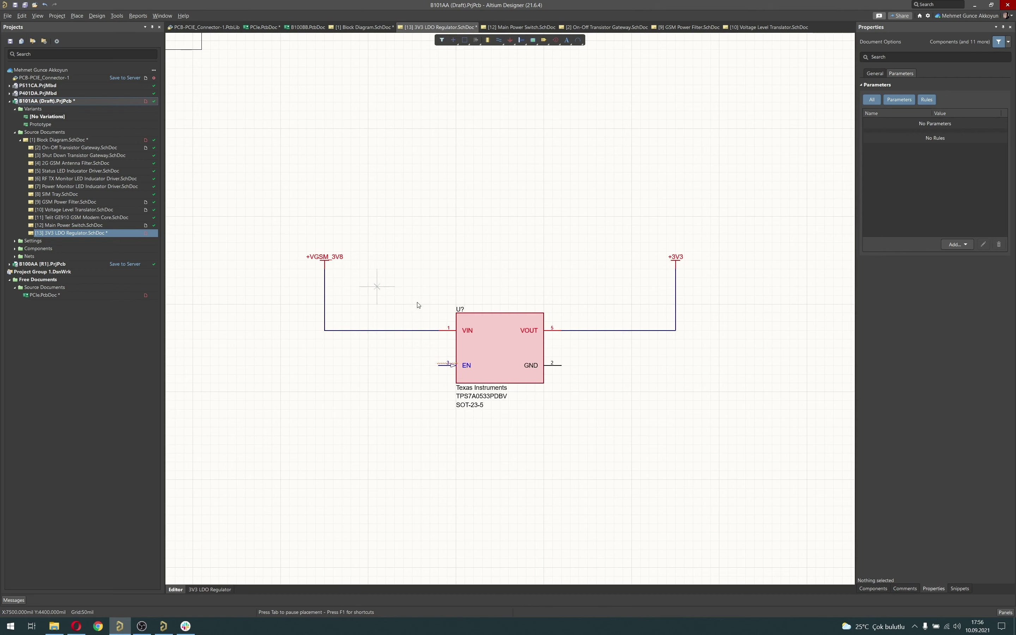
pyautogui.rightClick(424, 311)
# Change the colour of the VIN and VOUT wires to red
pyautogui.click(419, 330)
pyautogui.keyDown('shift'); pyautogui.click(605, 331); pyautogui.keyUp('shift')
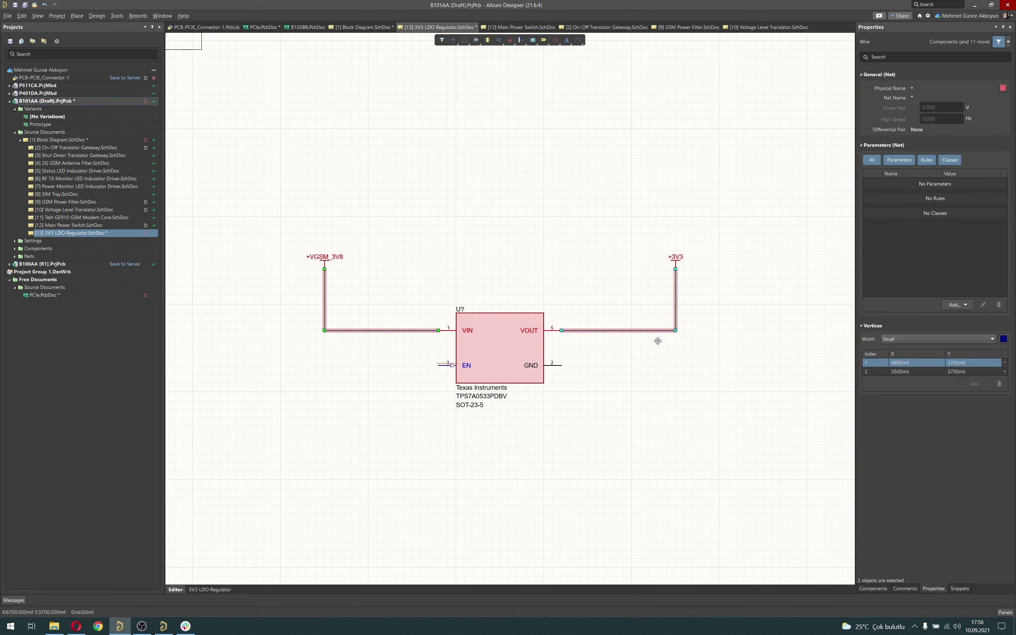
pyautogui.click(1004, 340)
pyautogui.click(960, 349)
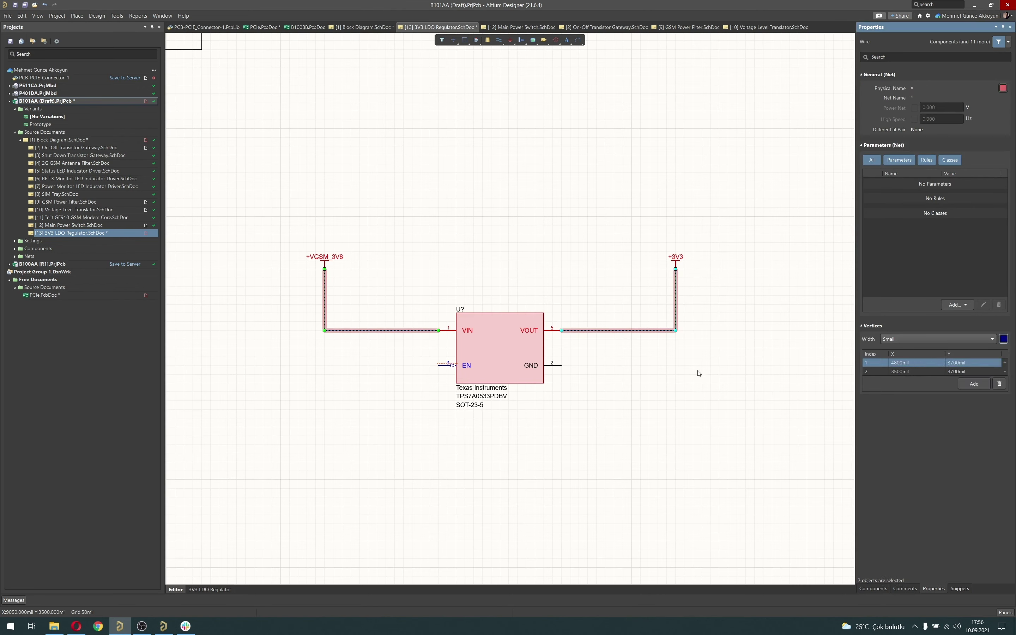
pyautogui.click(669, 377)
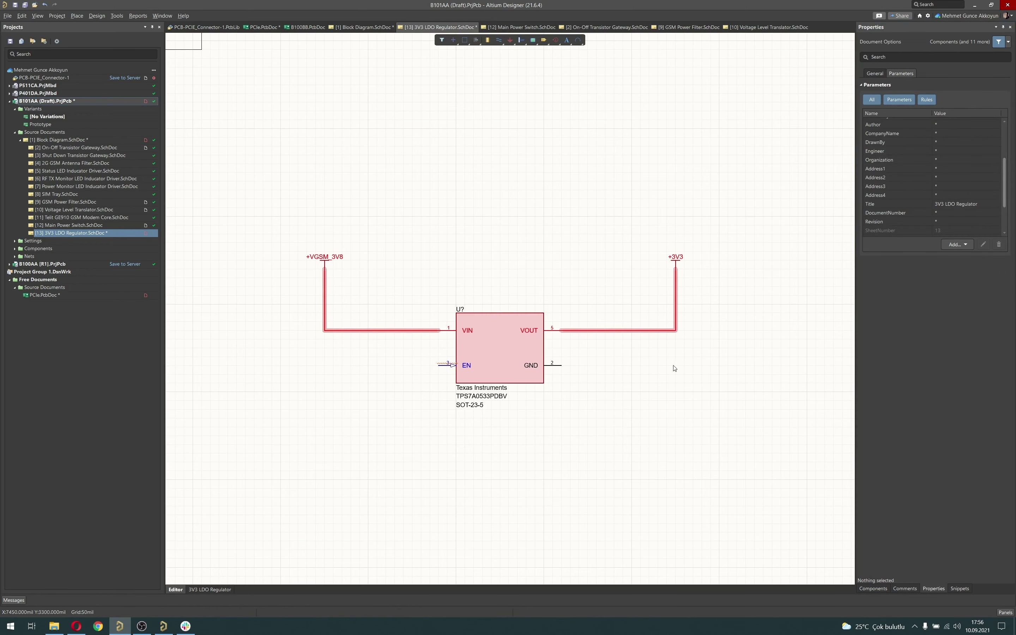
# Raise the +3V3 and +VGSM_3V8 ports with their attached wires and bring both closer to the regulator
pyautogui.keyDown('ctrl'); pyautogui.scroll(2, 633, 259); pyautogui.keyUp('ctrl')
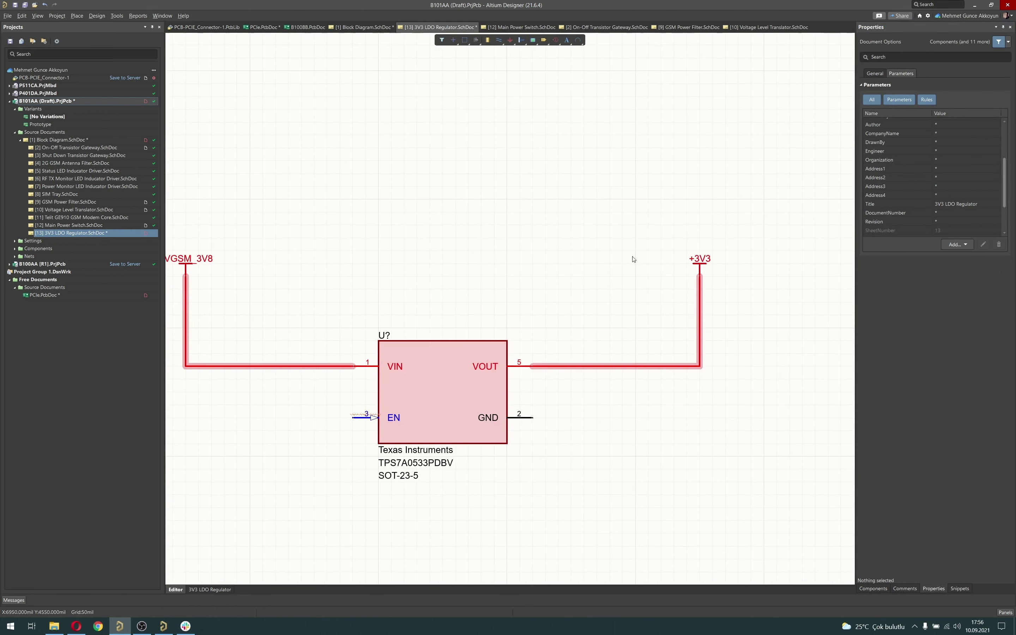
pyautogui.moveTo(705, 267); pyautogui.dragTo(638, 218)
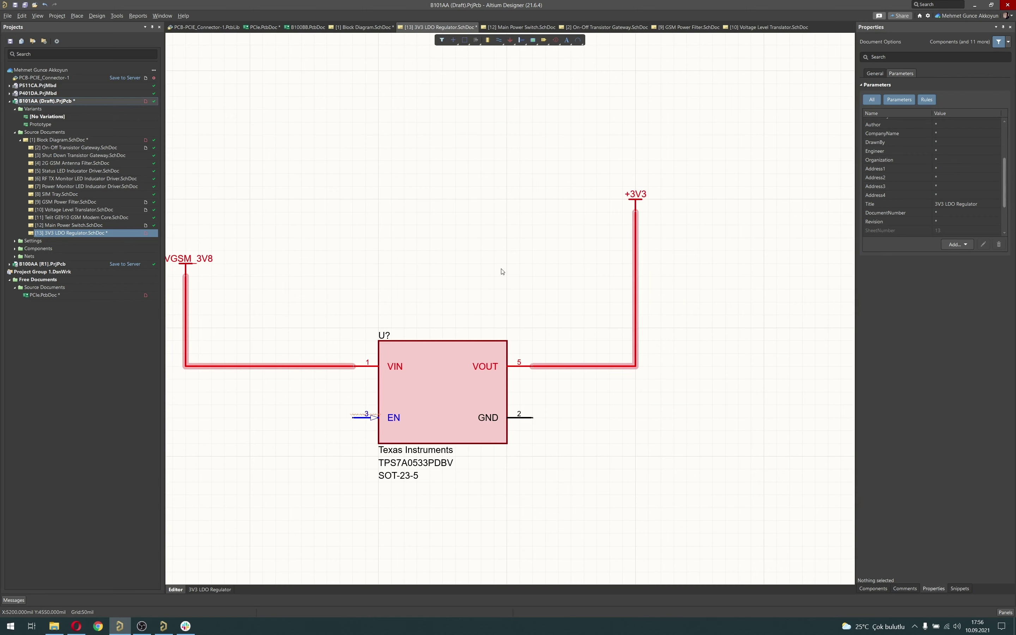
pyautogui.keyDown('ctrl'); pyautogui.scroll(-2, 503, 271); pyautogui.keyUp('ctrl')
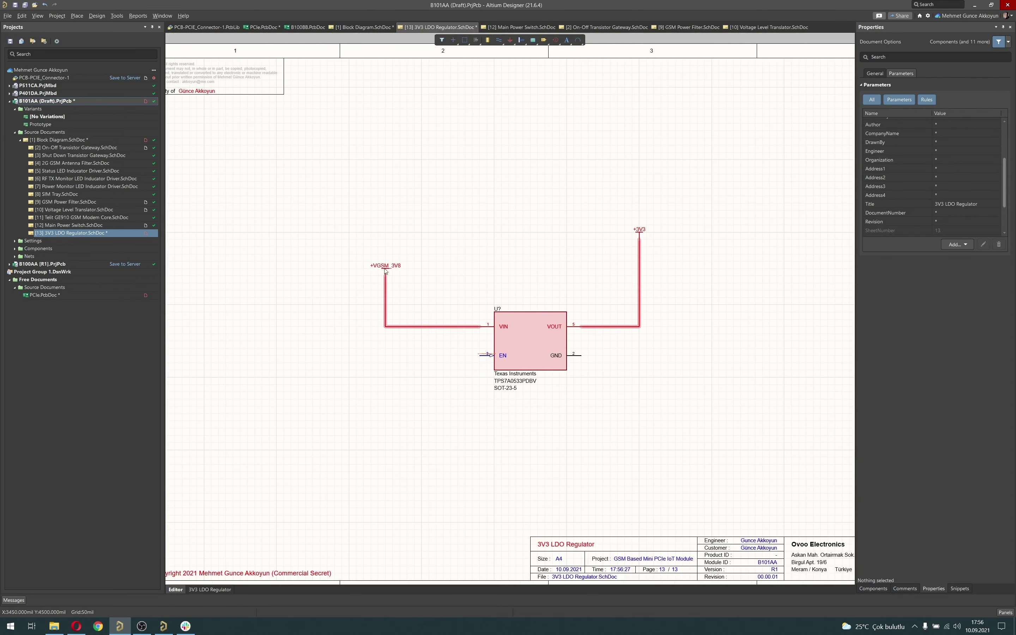
pyautogui.moveTo(385, 271); pyautogui.dragTo(422, 234)
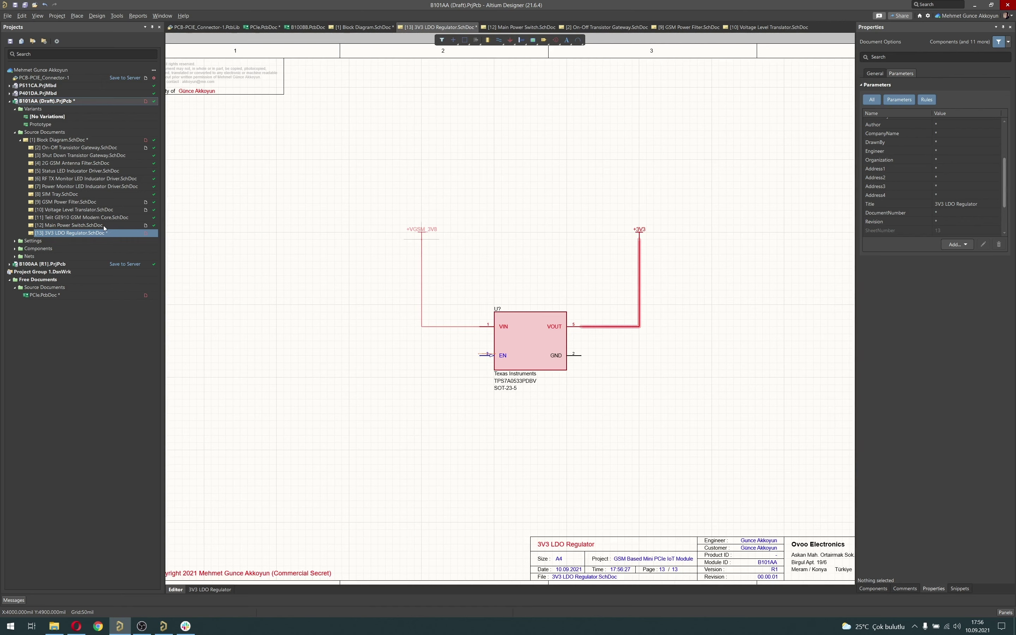
# Copy the GND port with its wire from the Main Power Switch sheet and paste it on the 3V3 LDO Regulator sheet, below the +3V3 port
pyautogui.click(116, 226)
pyautogui.moveTo(467, 349); pyautogui.dragTo(594, 194, button='right')
pyautogui.click(276, 509)
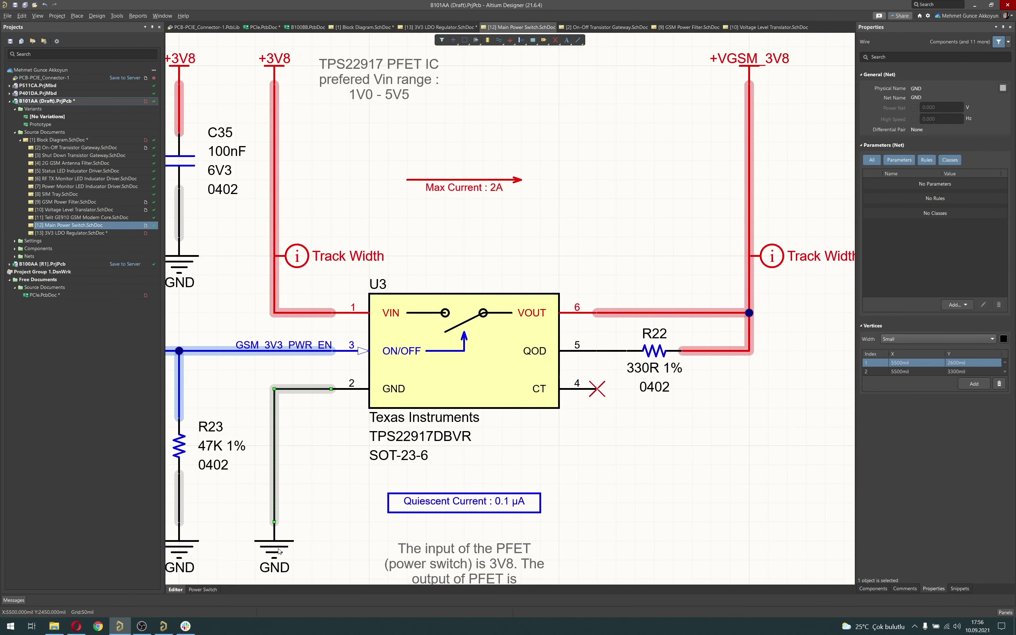
pyautogui.keyDown('shift'); pyautogui.click(277, 549); pyautogui.keyUp('shift')
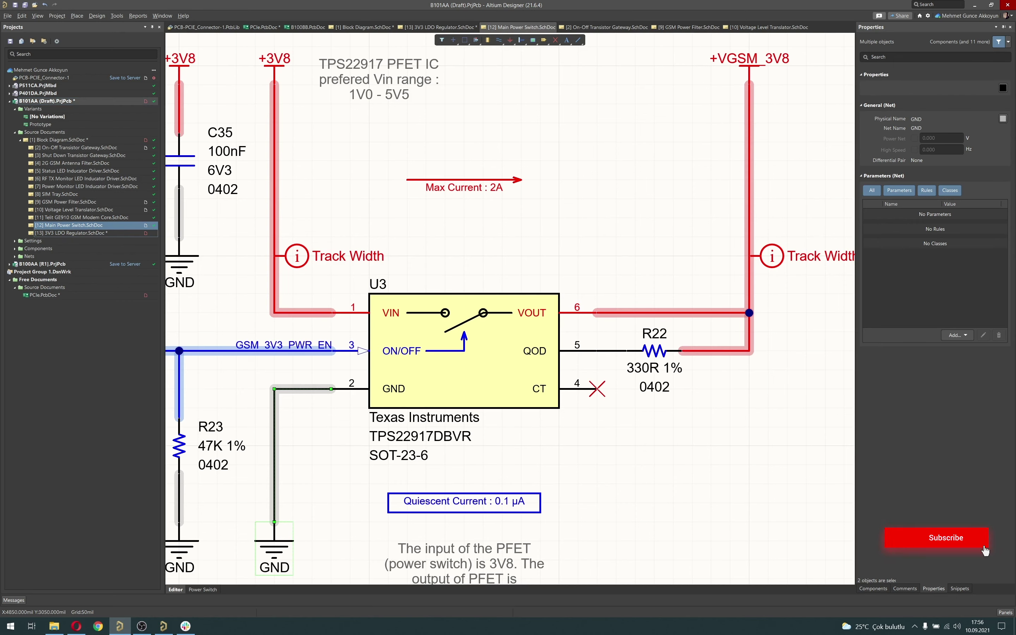
pyautogui.click(105, 233)
pyautogui.moveTo(633, 396); pyautogui.dragTo(529, 388, button='right')
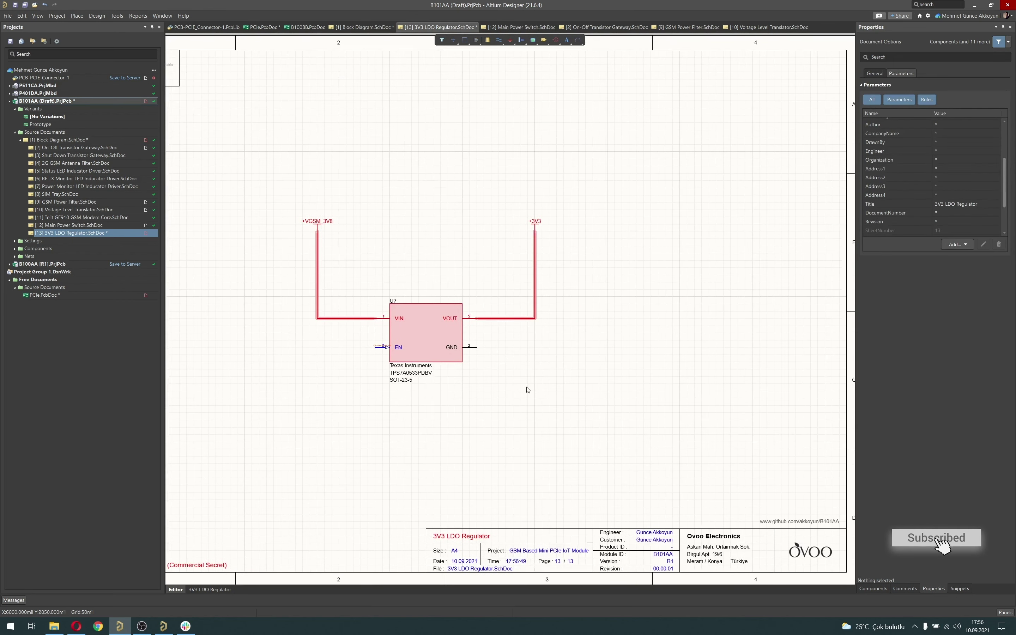
pyautogui.keyDown('ctrl'); pyautogui.scroll(2, 530, 388); pyautogui.keyUp('ctrl')
pyautogui.hotkey('ctrl', 'v')
pyautogui.click(535, 402)
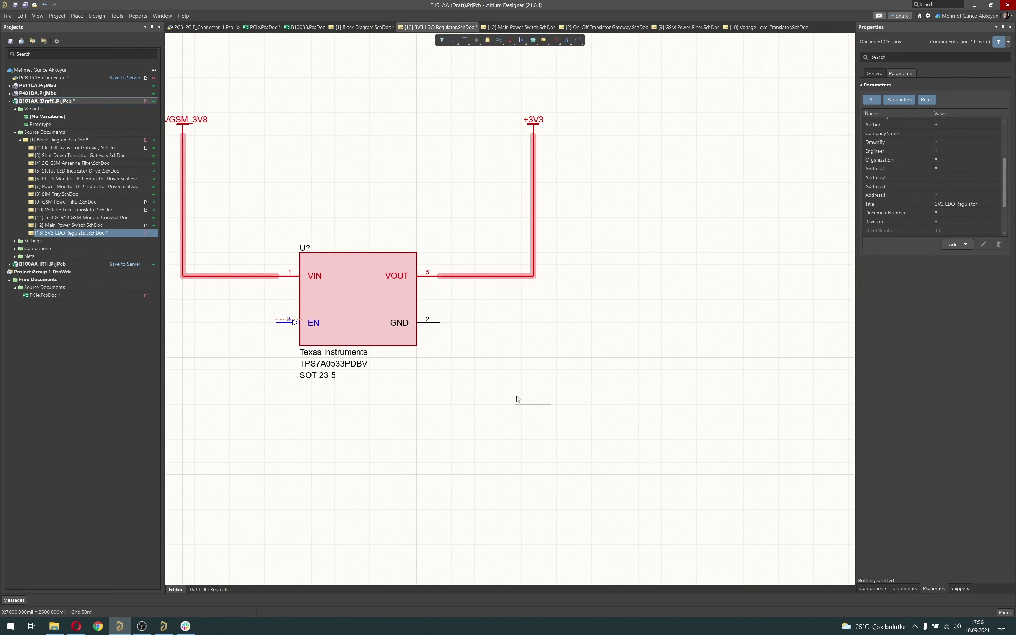
# Reroute the free end of the pasted GND wire so it connects to the regulator's GND pin 2
pyautogui.click(566, 322)
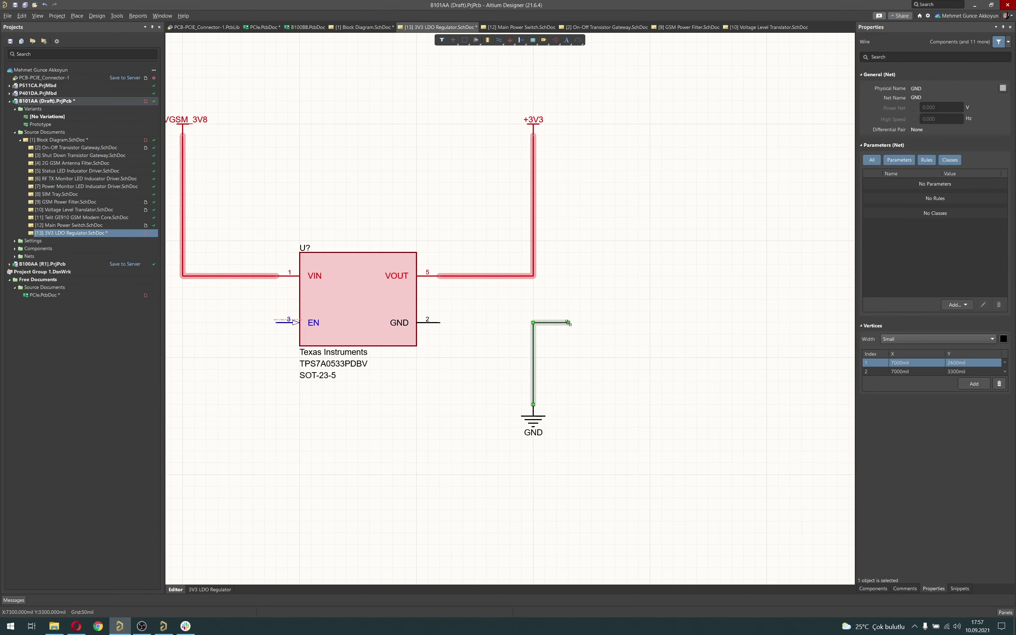
pyautogui.moveTo(569, 323); pyautogui.dragTo(439, 322)
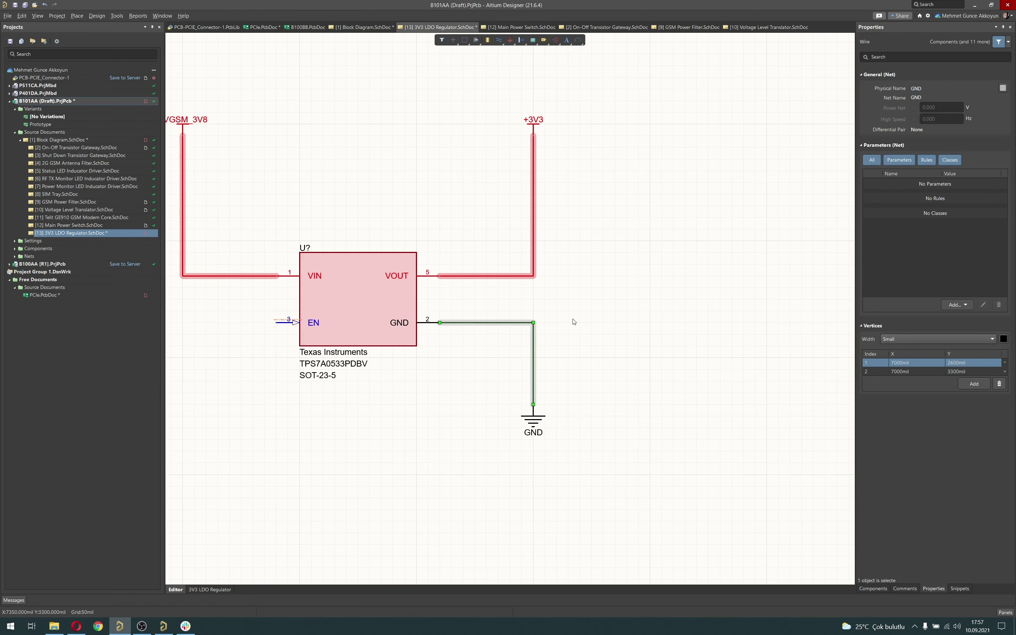
pyautogui.click(714, 335)
# Wire the regulator's EN pin to the corner of the +VGSM_3V8 wire feeding VIN, and colour the new wire red
pyautogui.moveTo(720, 335); pyautogui.dragTo(852, 347, button='right')
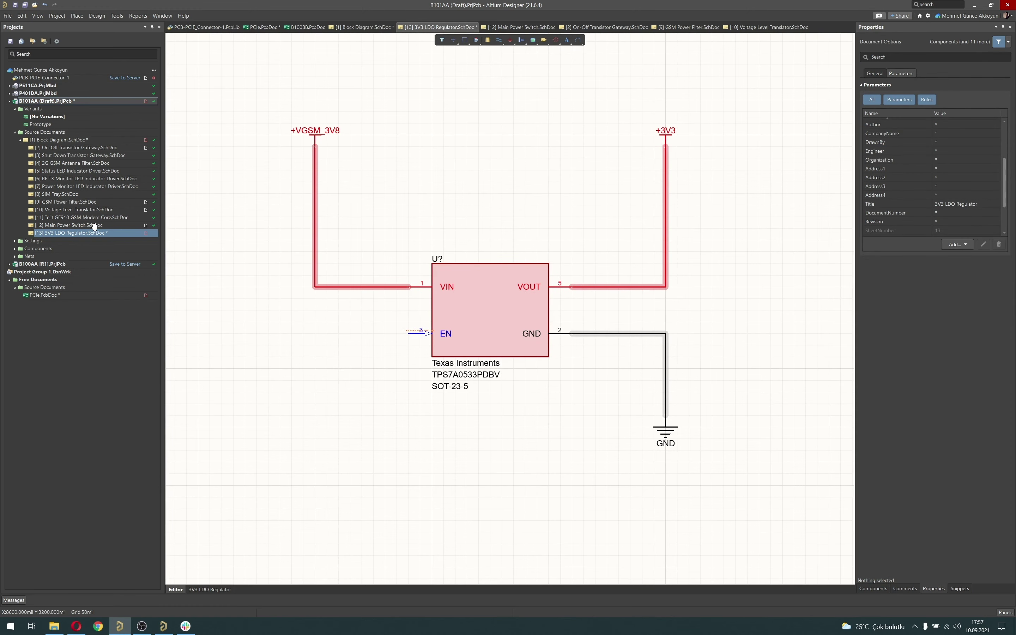
pyautogui.hotkey('ctrl', 'Tab')
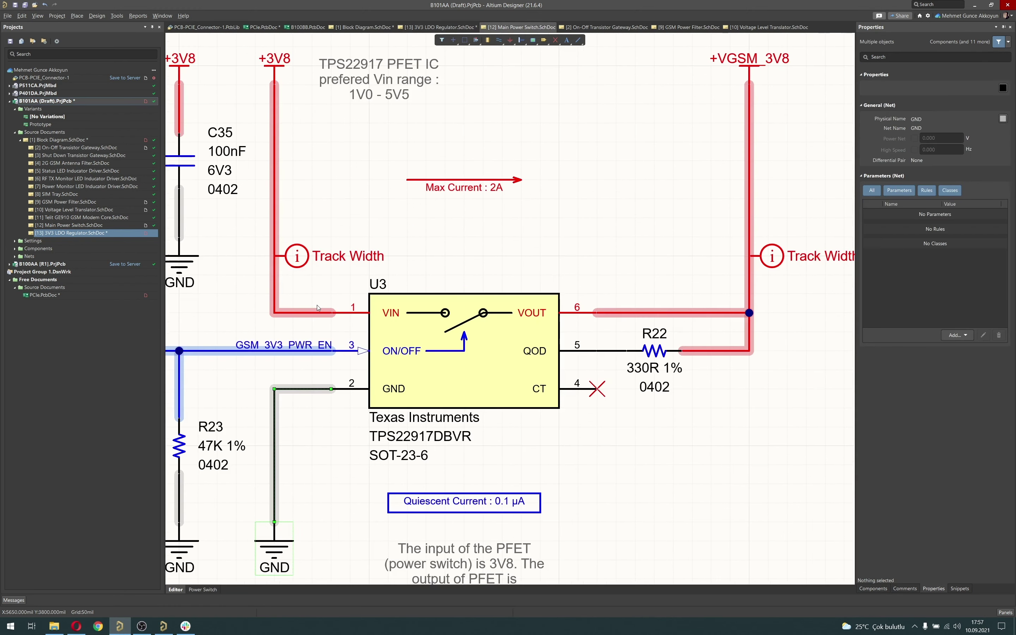
pyautogui.moveTo(262, 325); pyautogui.dragTo(544, 344, button='right')
pyautogui.keyDown('ctrl'); pyautogui.scroll(-2, 621, 322); pyautogui.keyUp('ctrl')
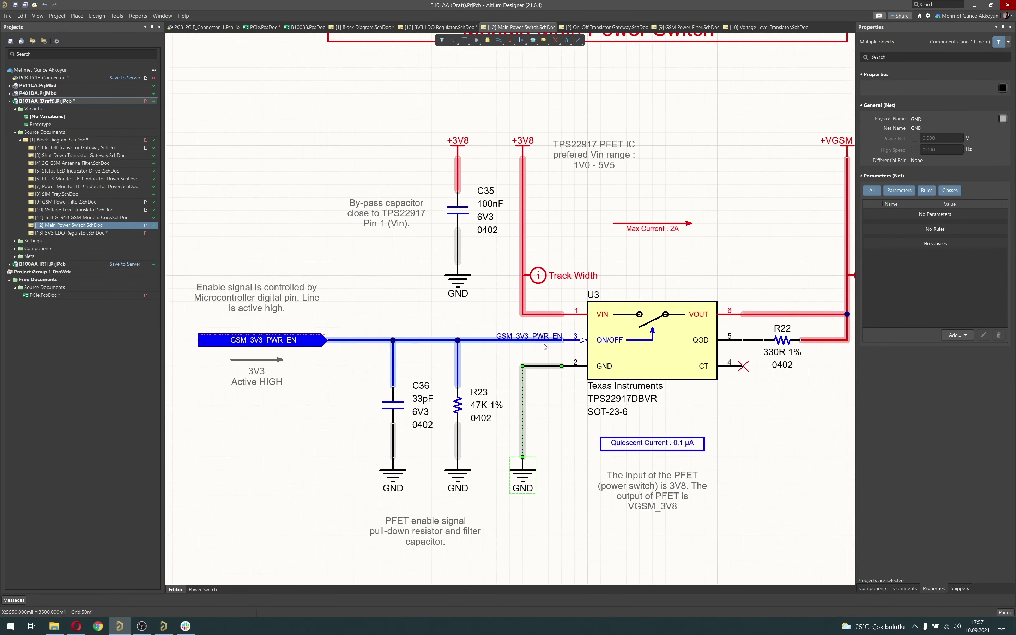
pyautogui.hotkey('ctrl', 'Tab')
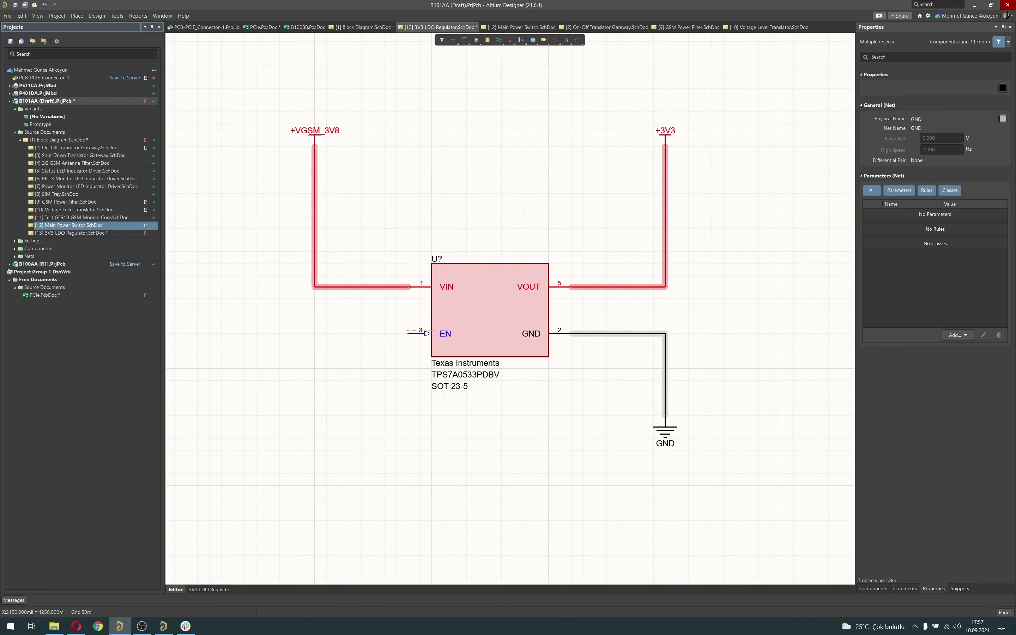
pyautogui.click(385, 315)
pyautogui.moveTo(373, 313); pyautogui.dragTo(450, 327, button='right')
pyautogui.keyDown('ctrl'); pyautogui.scroll(2, 454, 324); pyautogui.keyUp('ctrl')
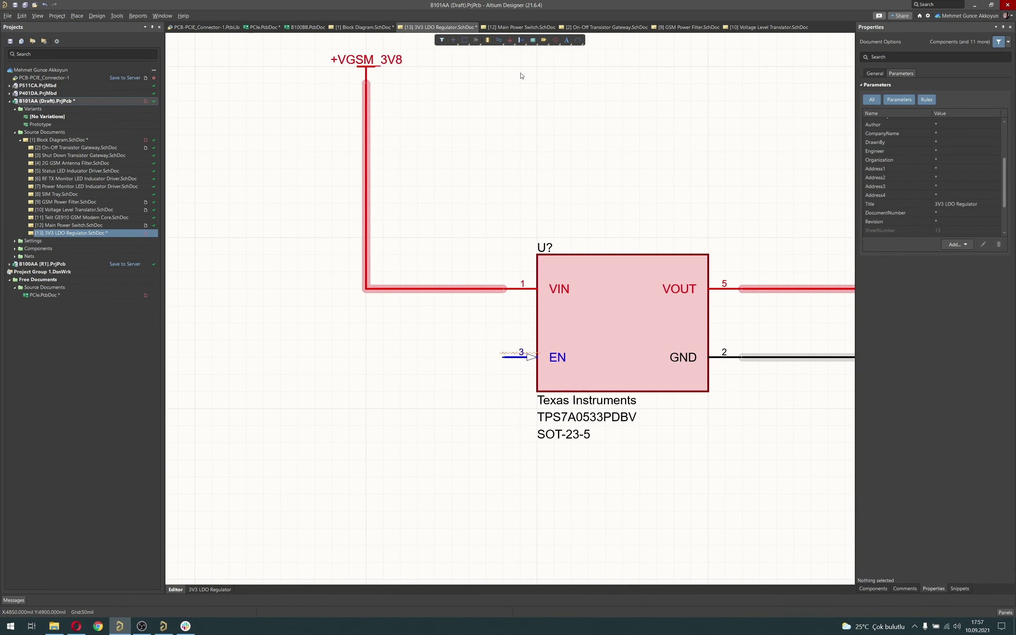
pyautogui.click(500, 40)
pyautogui.click(504, 357)
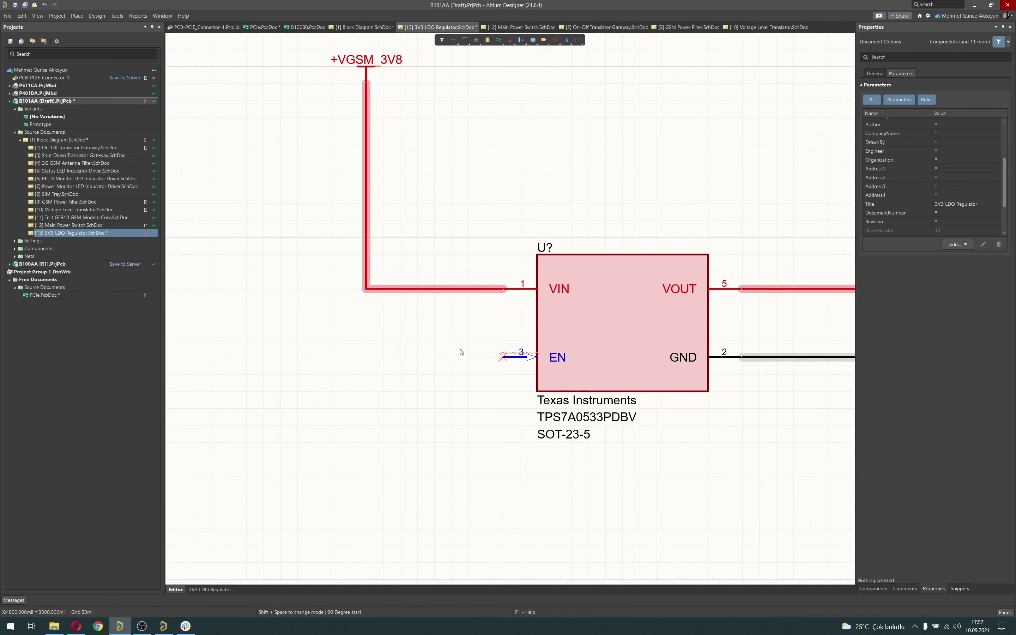
pyautogui.click(366, 290)
pyautogui.press('Escape')
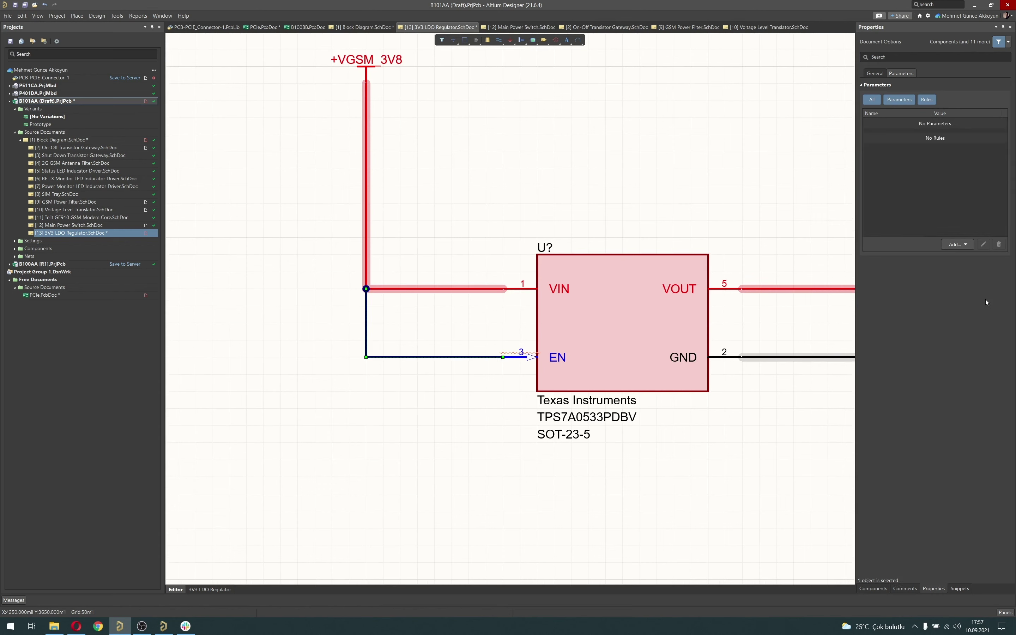
pyautogui.click(1004, 339)
pyautogui.click(961, 349)
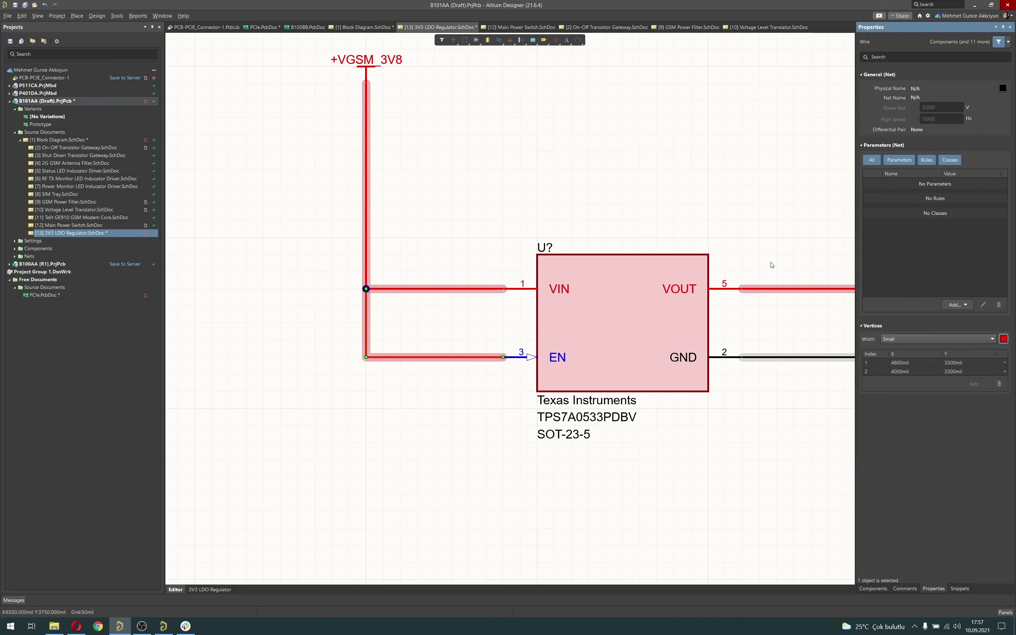
# Shorten the vertical wires by lowering the +VGSM_3V8 and +3V3 ports to the same level and raising the GND port towards the regulator
pyautogui.moveTo(374, 70); pyautogui.dragTo(373, 242)
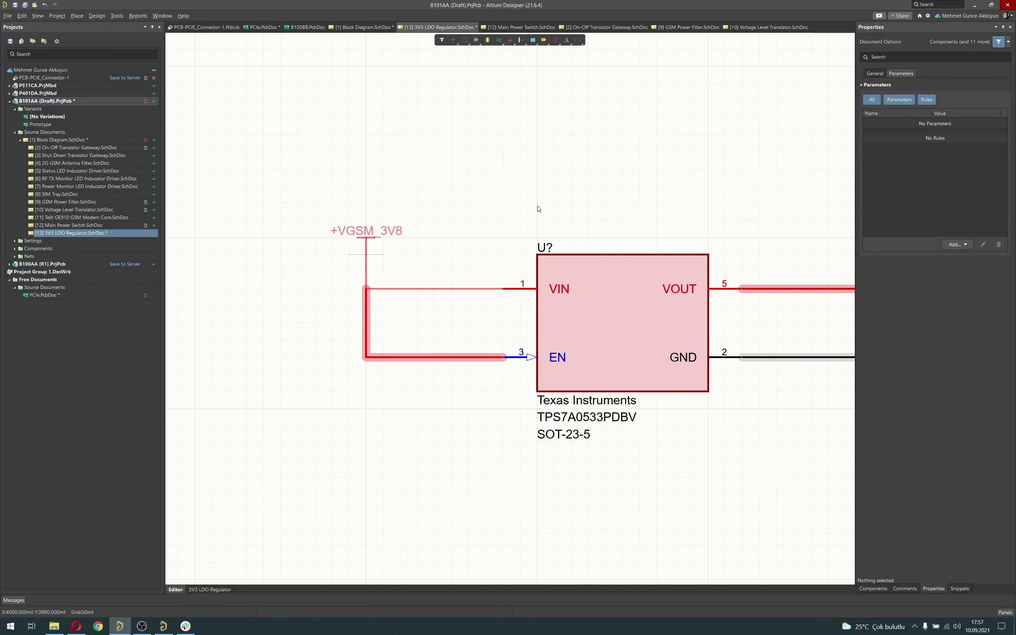
pyautogui.keyDown('ctrl'); pyautogui.scroll(-4, 518, 229); pyautogui.keyUp('ctrl')
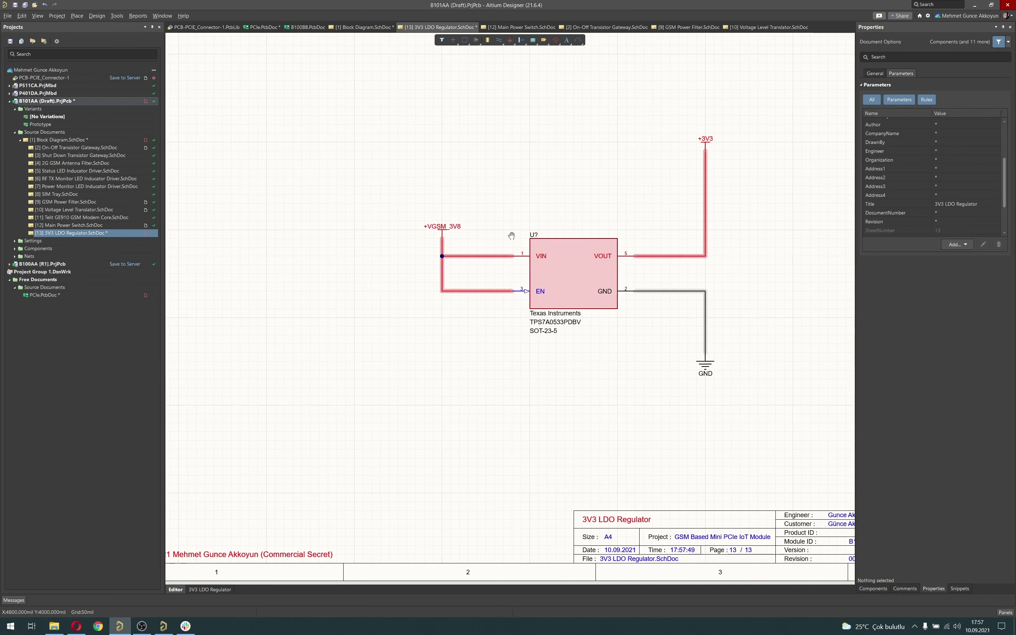
pyautogui.keyDown('ctrl'); pyautogui.scroll(3, 747, 172); pyautogui.keyUp('ctrl')
pyautogui.moveTo(651, 141); pyautogui.dragTo(651, 297)
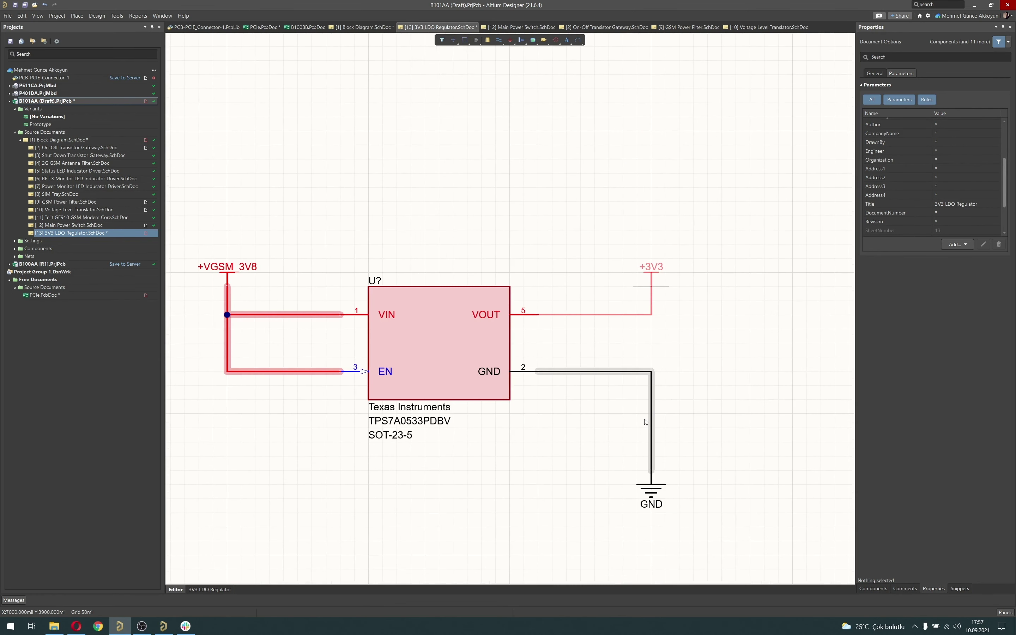
pyautogui.moveTo(651, 408); pyautogui.dragTo(654, 432)
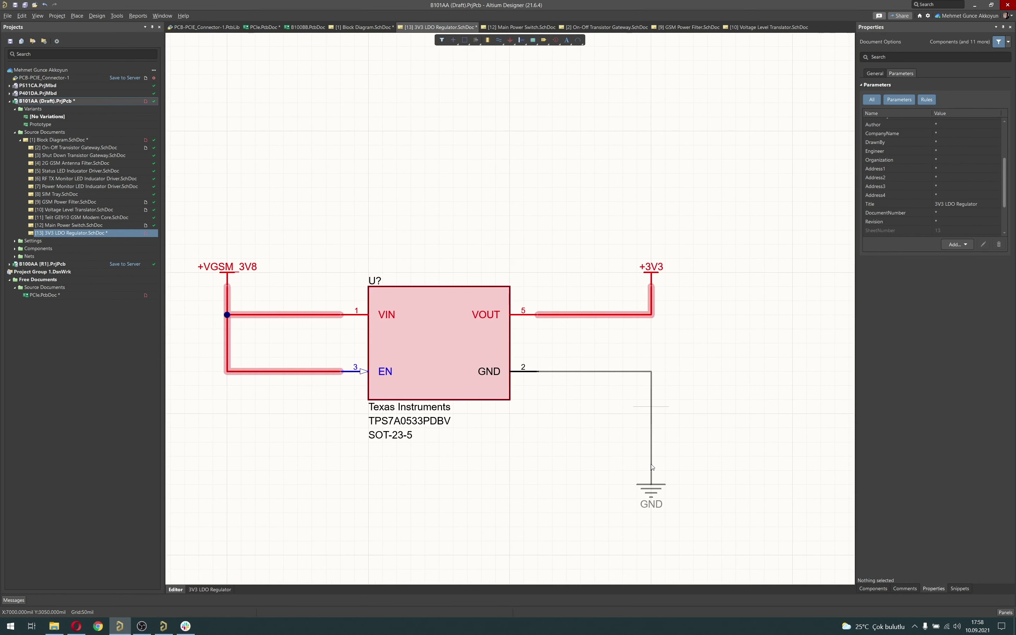
pyautogui.moveTo(653, 481); pyautogui.dragTo(651, 415)
pyautogui.scroll(-1, 683, 400)
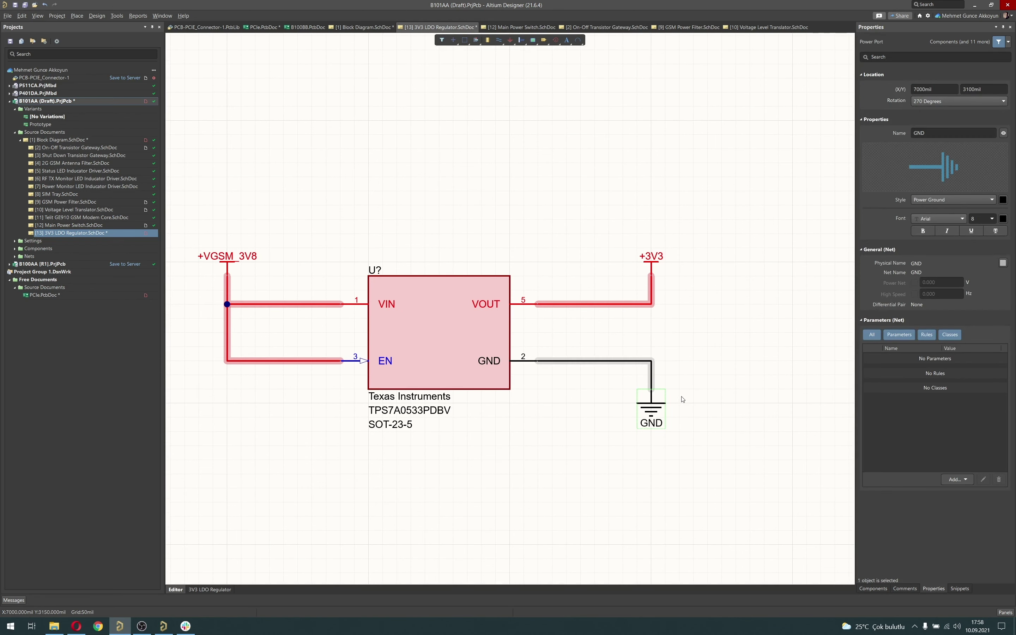
pyautogui.keyDown('ctrl'); pyautogui.scroll(-3, 616, 382); pyautogui.keyUp('ctrl')
pyautogui.moveTo(590, 373); pyautogui.dragTo(534, 346, button='right')
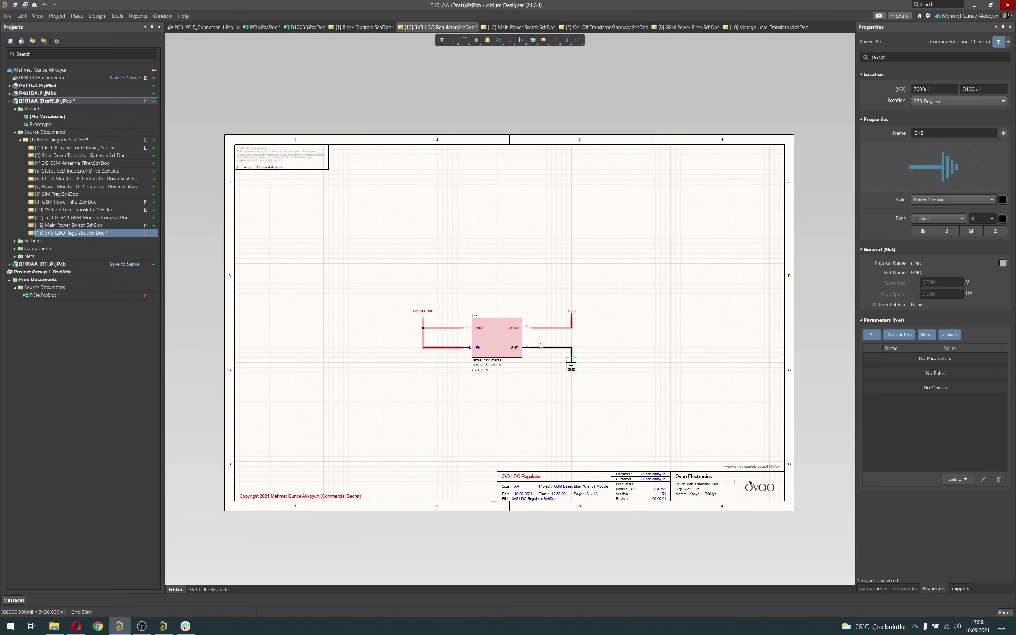
# Copy the C35 bypass capacitor branch with its +3V8 and GND ports from the Main Power Switch sheet and paste it beside the regulator's +3V3 output
pyautogui.click(105, 226)
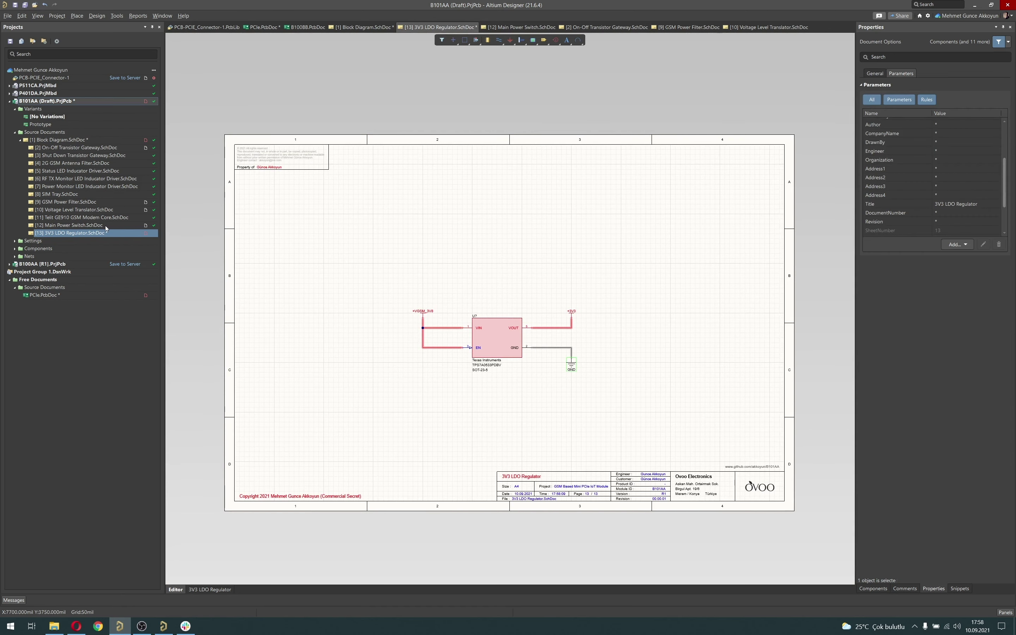
pyautogui.doubleClick(110, 228)
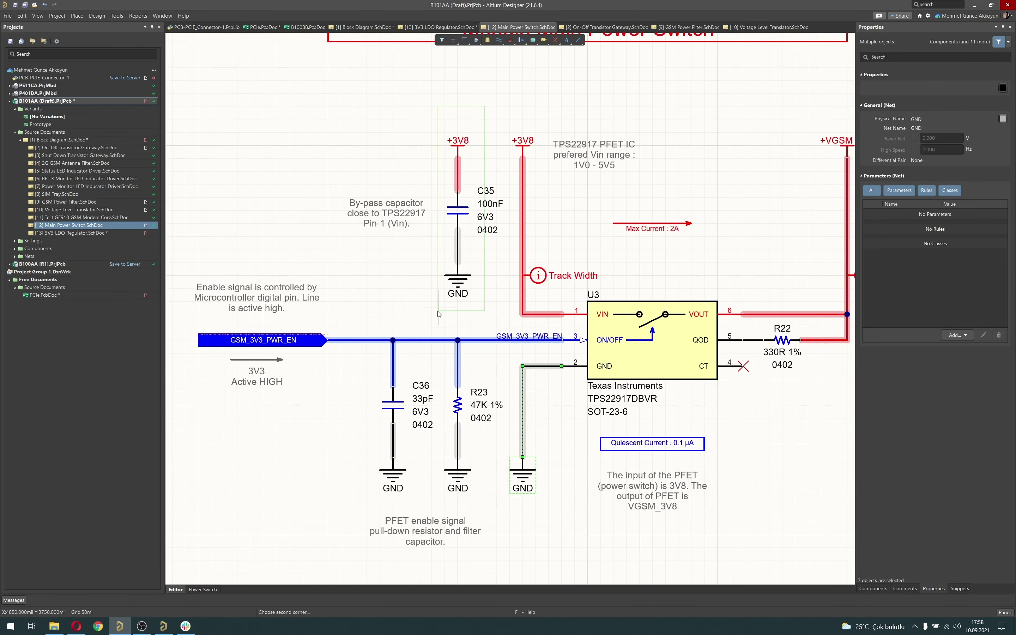
pyautogui.doubleClick(102, 233)
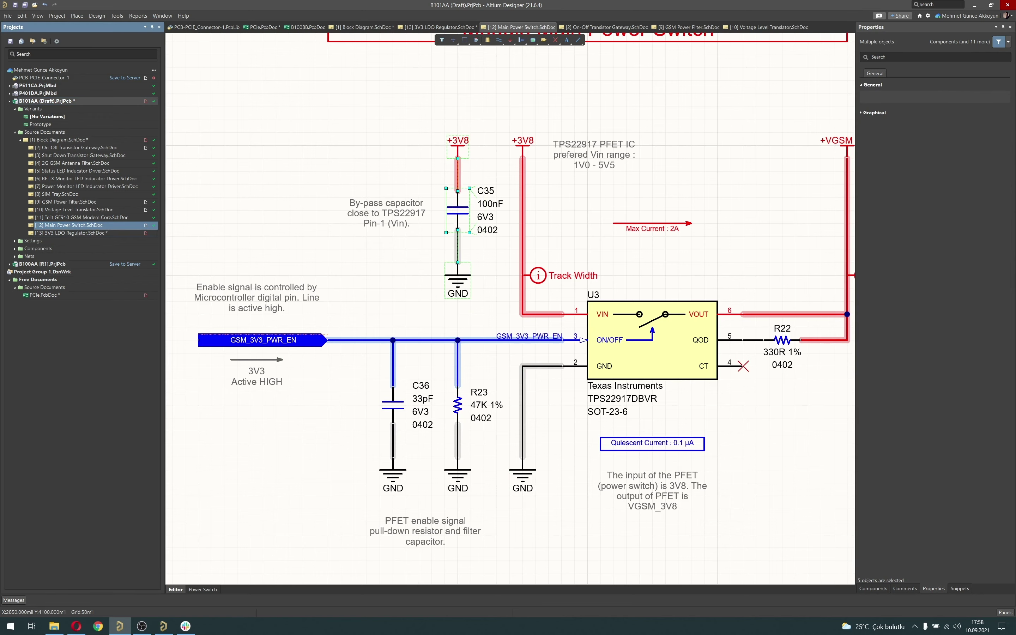
pyautogui.keyDown('ctrl'); pyautogui.scroll(5, 596, 358); pyautogui.keyUp('ctrl')
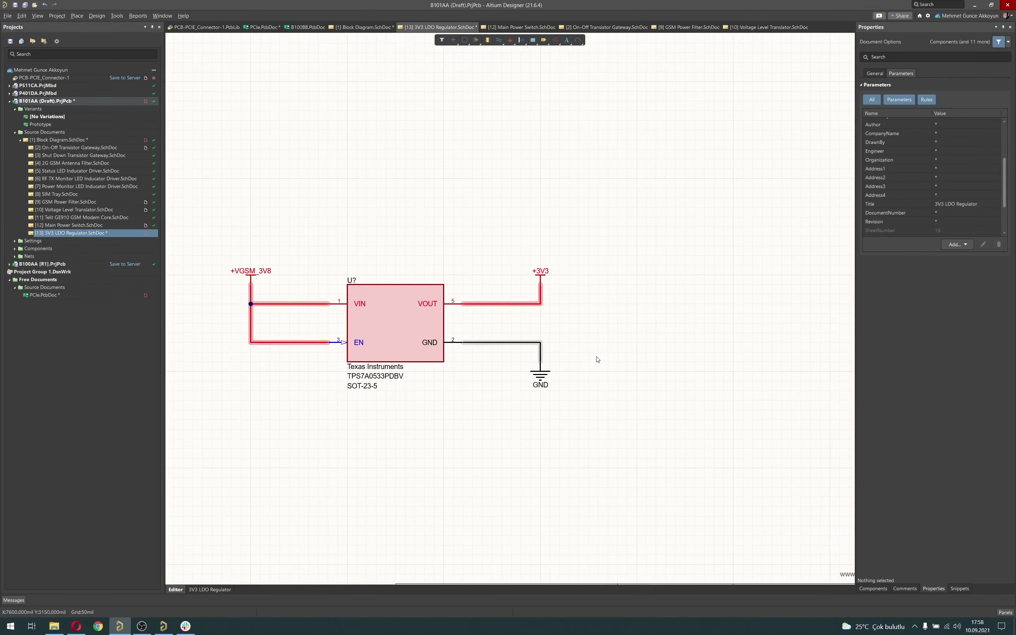
pyautogui.hotkey('ctrl', 'v')
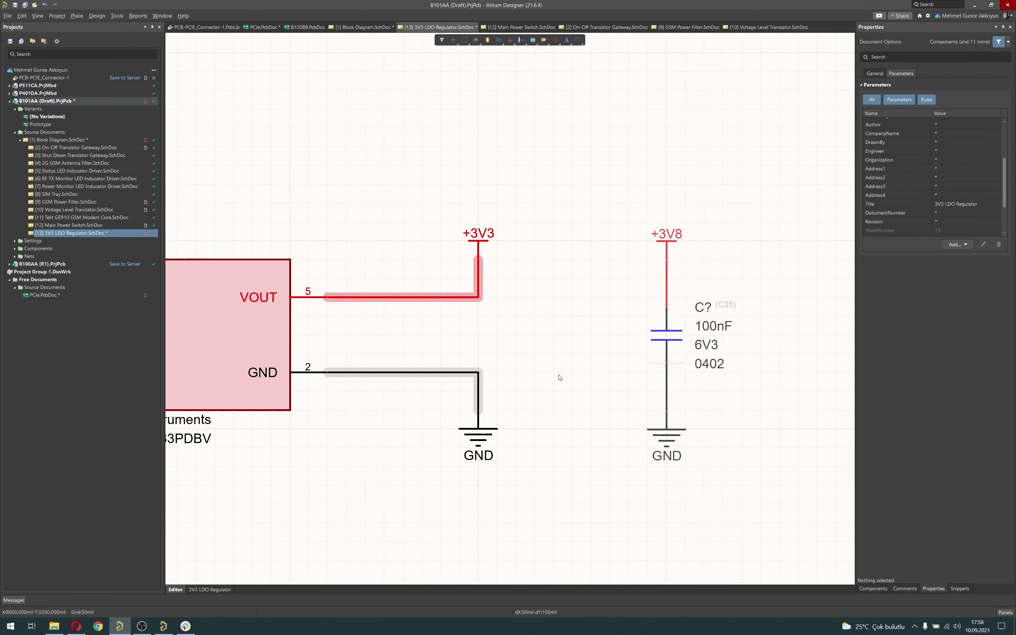
pyautogui.press('Escape')
pyautogui.hotkey('ctrl', 'v')
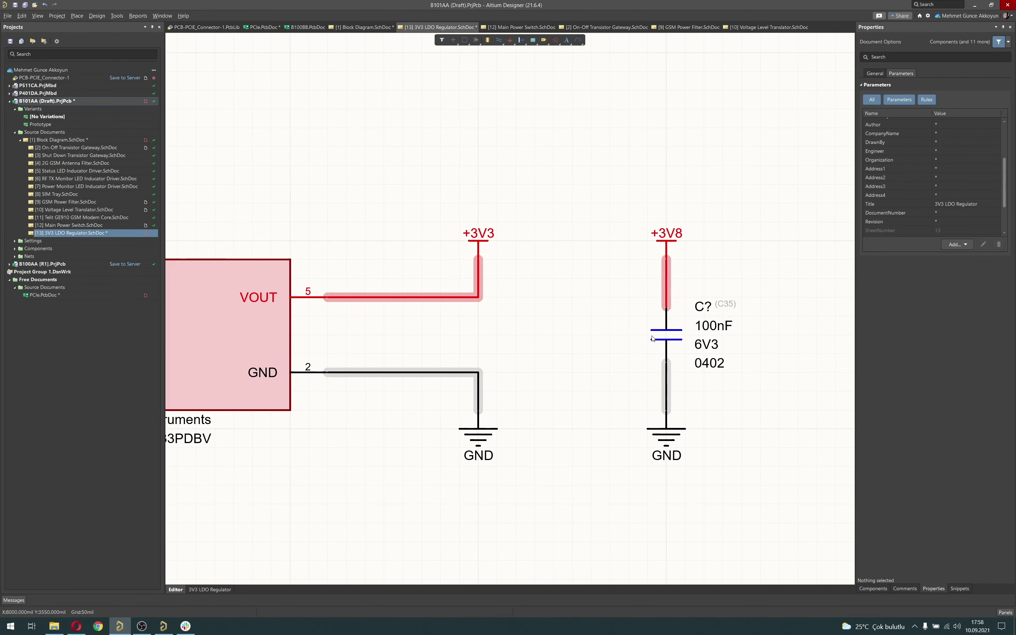
# Delete the 100nF capacitor from the pasted branch and shift the regulator's GND port inward to X 6500 mil
pyautogui.click(653, 339)
pyautogui.press('Delete')
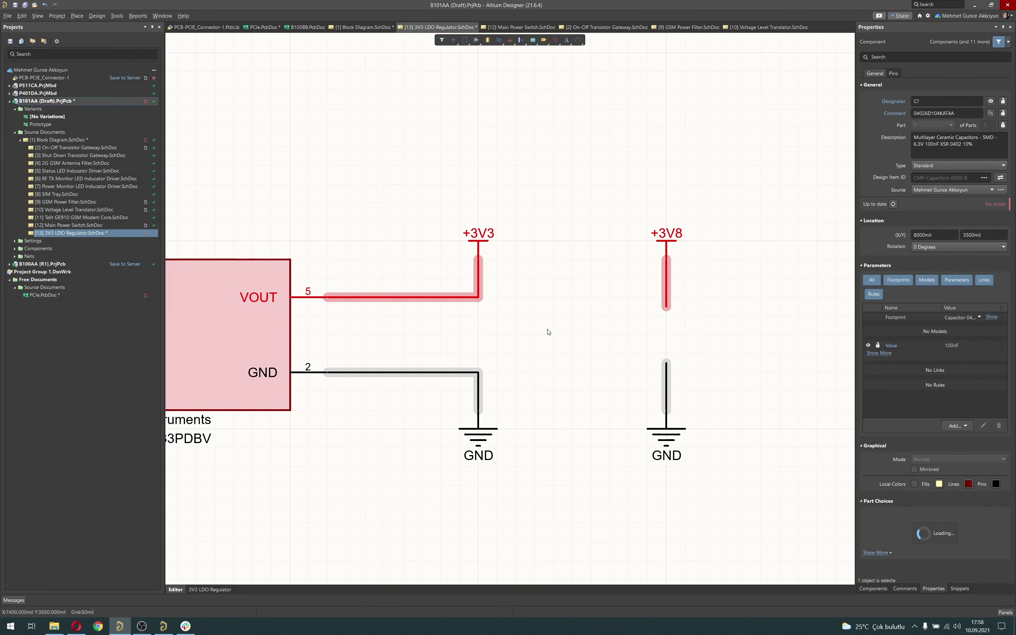
pyautogui.moveTo(486, 437); pyautogui.dragTo(599, 387, button='right')
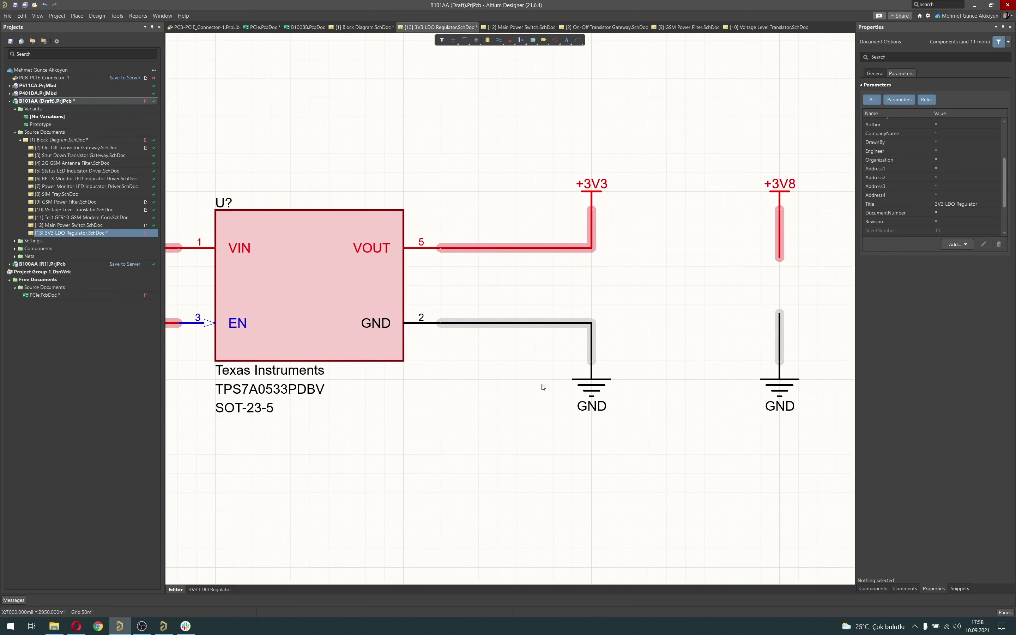
pyautogui.moveTo(586, 390); pyautogui.dragTo(492, 390)
# Delete the leftover +3V8 port with its wire, and move the remaining GND port and wire directly beneath the +3V3 output
pyautogui.moveTo(592, 370); pyautogui.dragTo(549, 388, button='right')
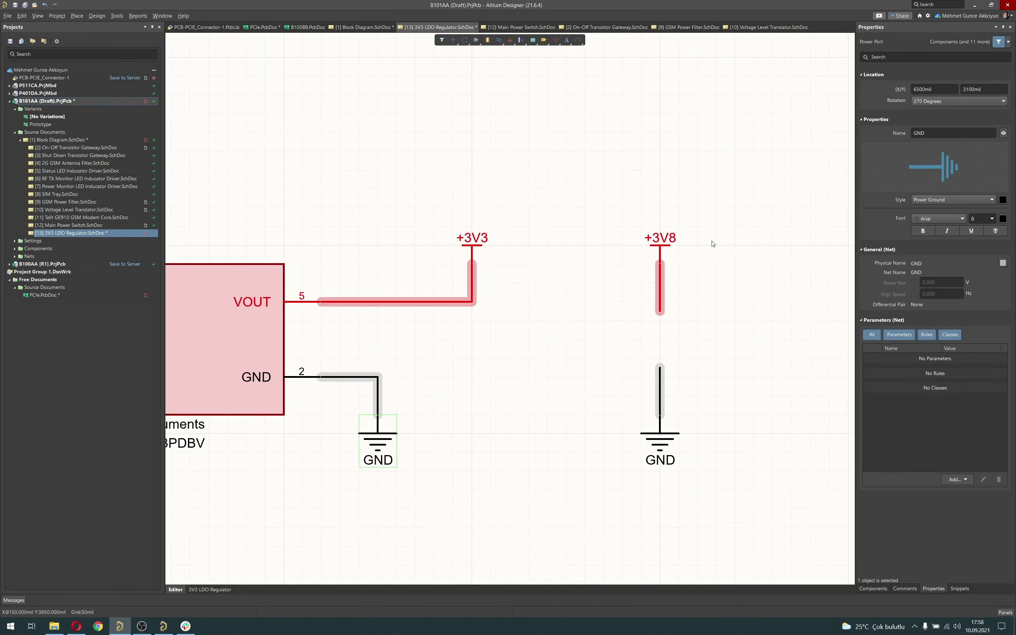
pyautogui.moveTo(723, 212); pyautogui.dragTo(621, 331)
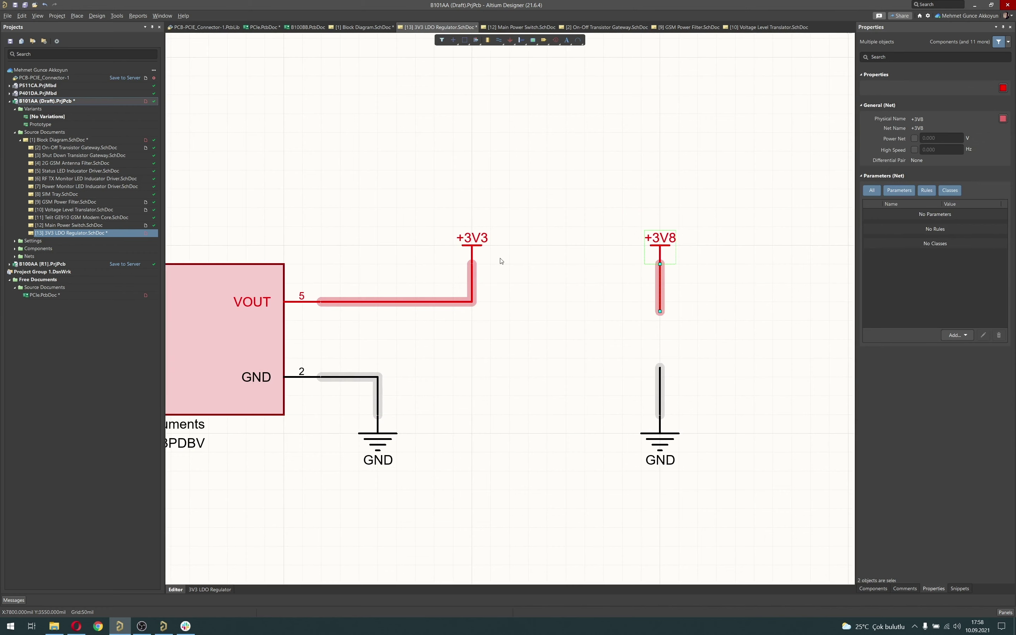
pyautogui.press('Delete')
pyautogui.moveTo(689, 460); pyautogui.dragTo(806, 417, button='right')
pyautogui.moveTo(779, 386); pyautogui.dragTo(594, 370)
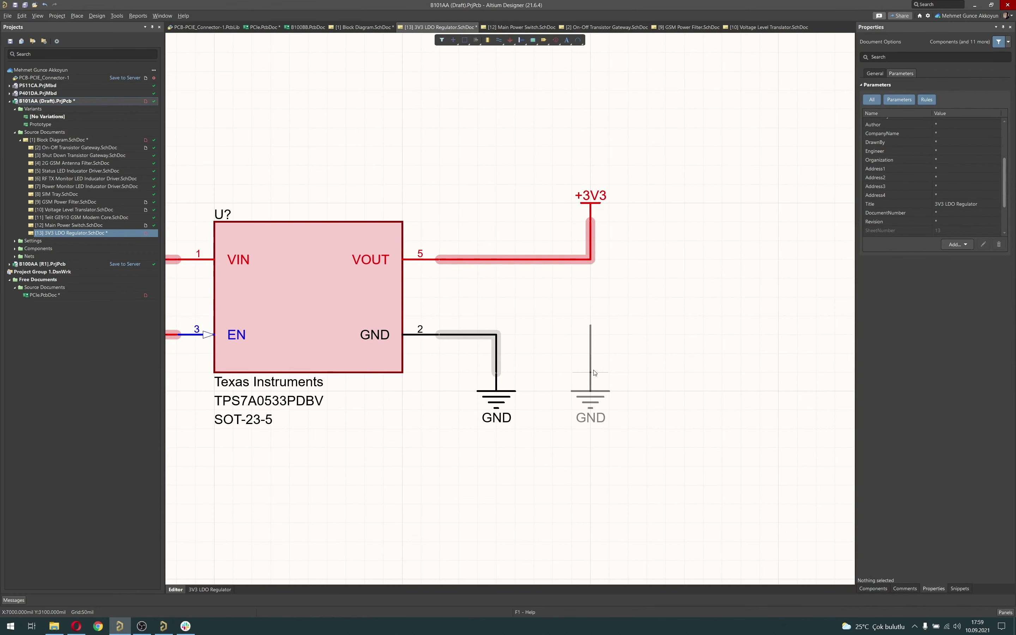
# Search the component library for 10uf and place the 0402 capacitor C0402C106M9PACTU above the GND wire under the +3V3 output
pyautogui.click(885, 588)
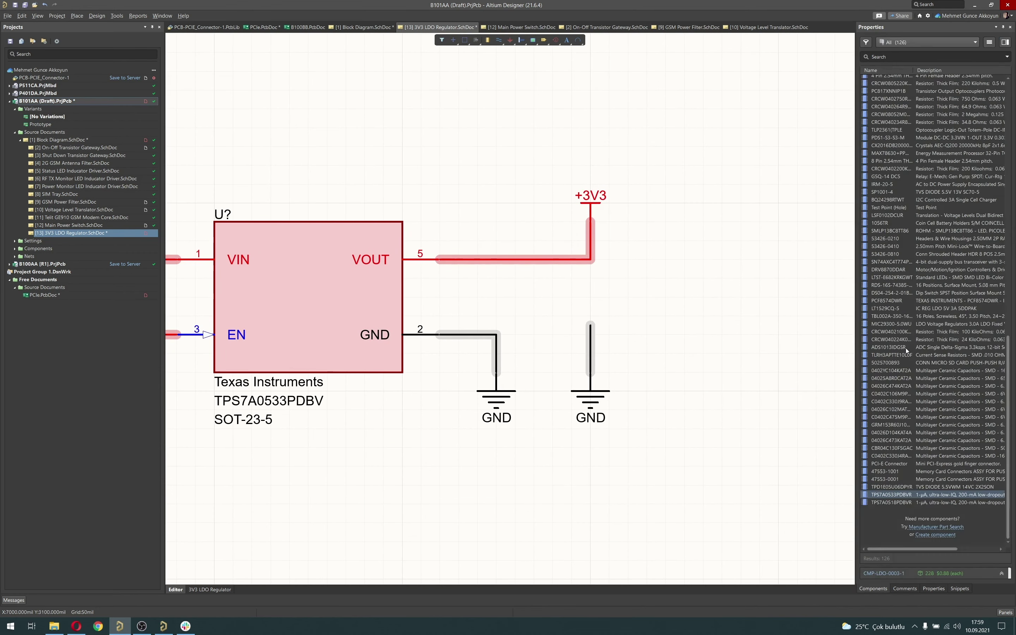
pyautogui.write('10uf')
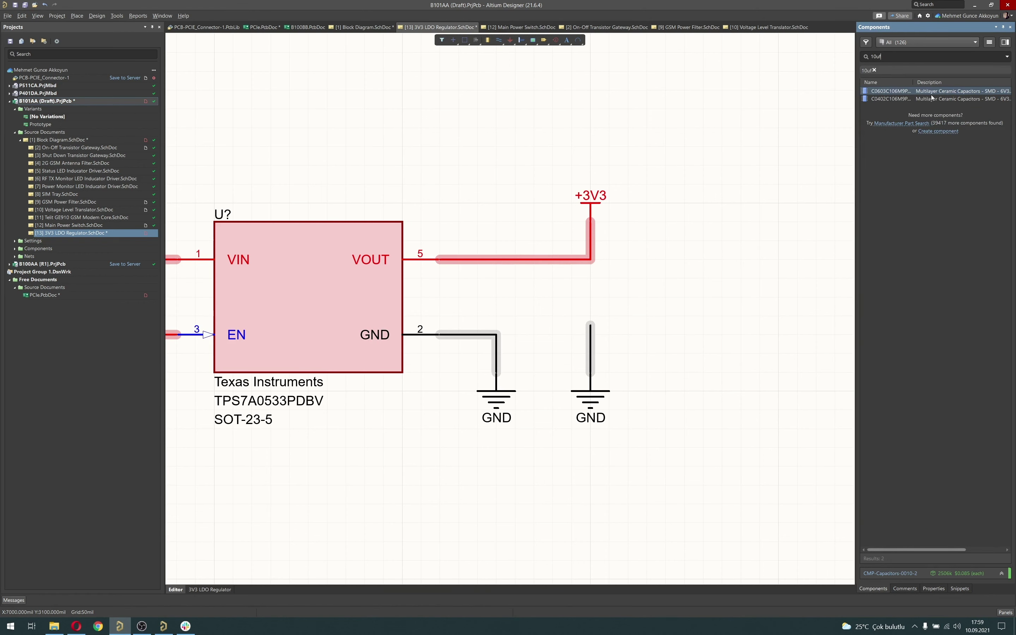
pyautogui.moveTo(855, 104); pyautogui.dragTo(813, 104)
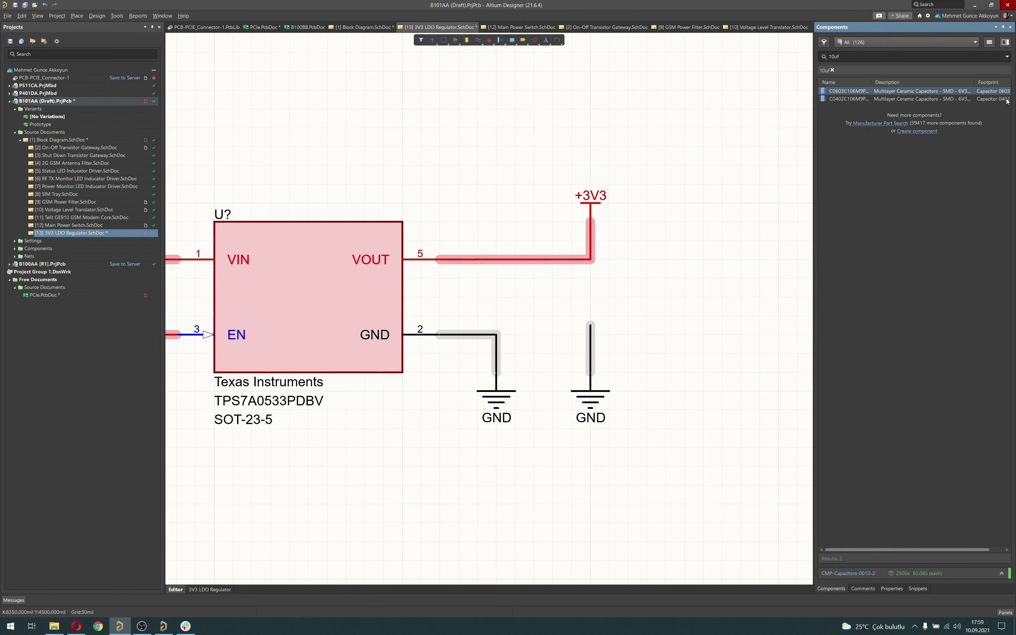
pyautogui.doubleClick(924, 99)
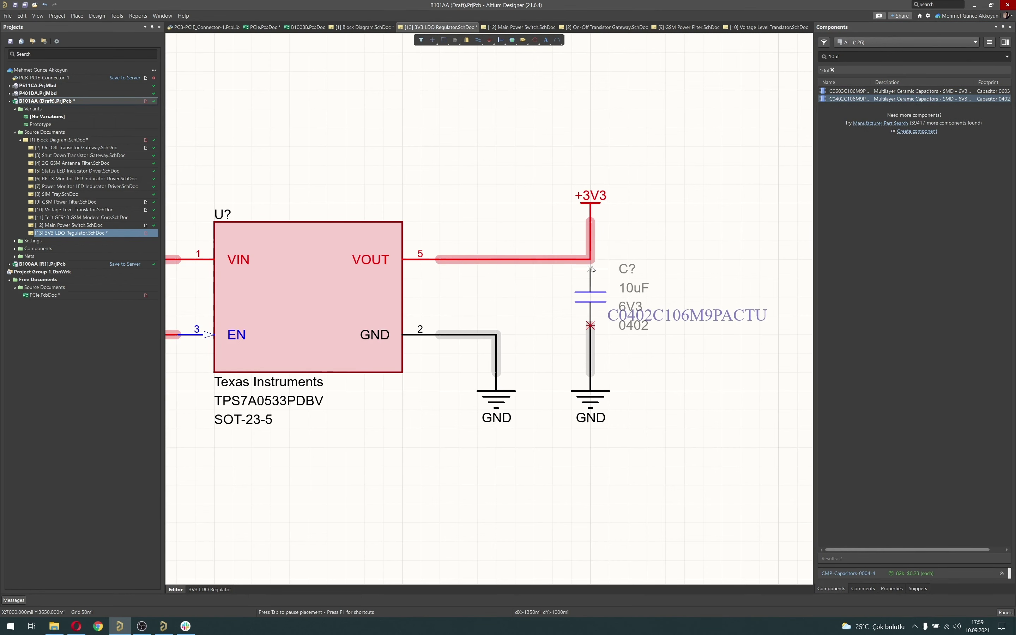
pyautogui.click(591, 269)
pyautogui.press('Escape')
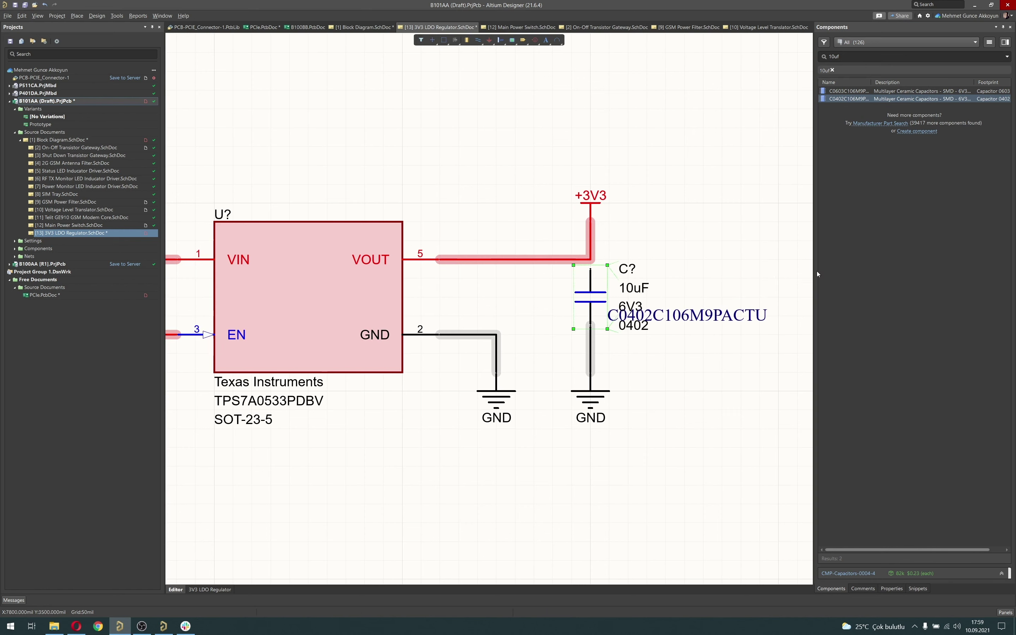
pyautogui.click(767, 265)
pyautogui.moveTo(813, 282); pyautogui.dragTo(870, 286)
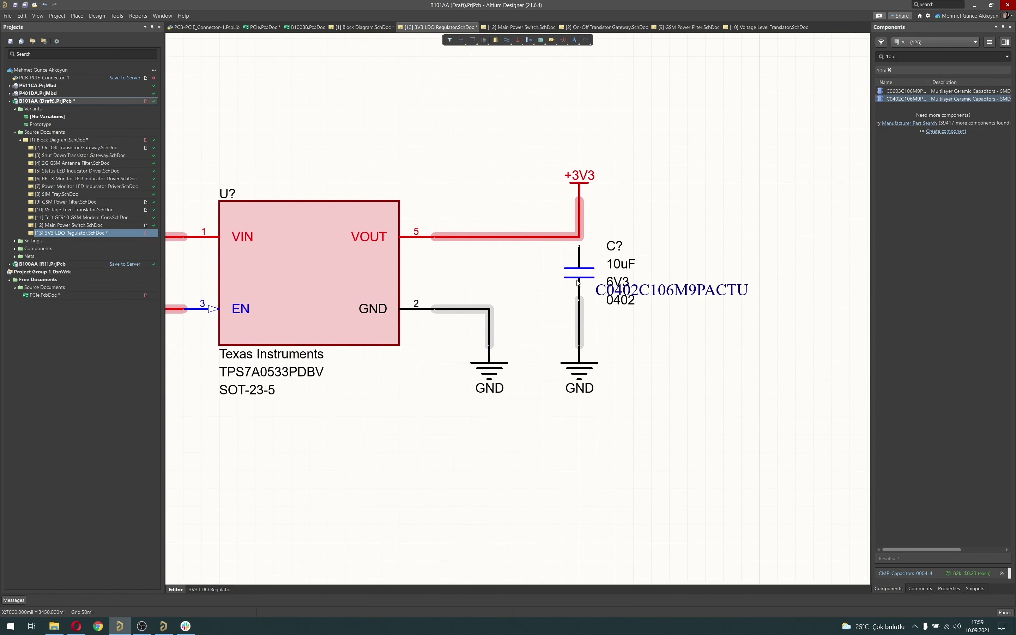
# Hide the part number comment of the 10uF output capacitor
pyautogui.click(948, 589)
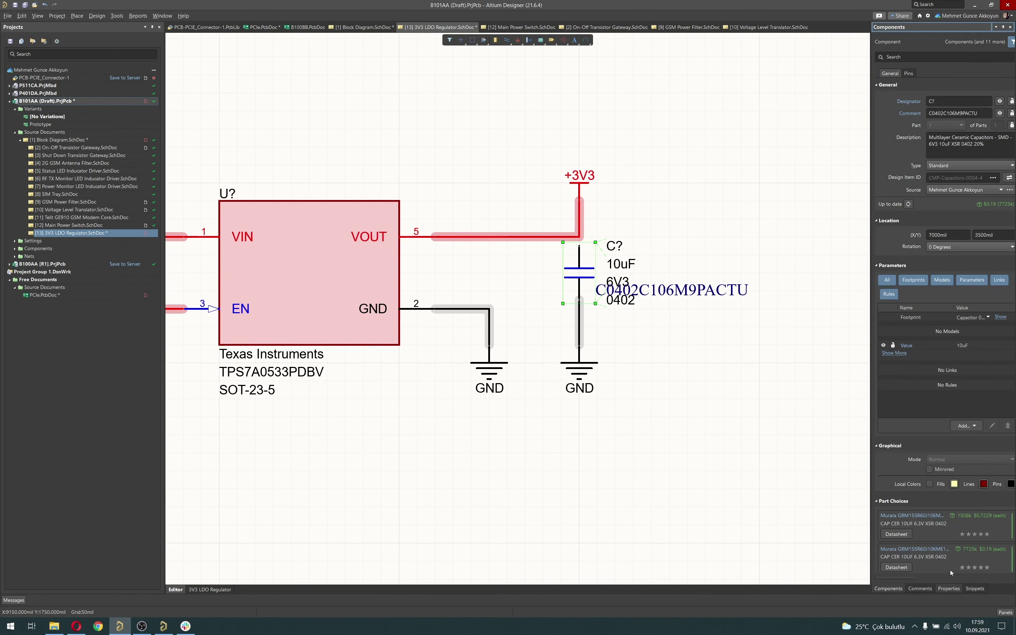
pyautogui.click(985, 112)
pyautogui.moveTo(869, 197); pyautogui.dragTo(682, 213)
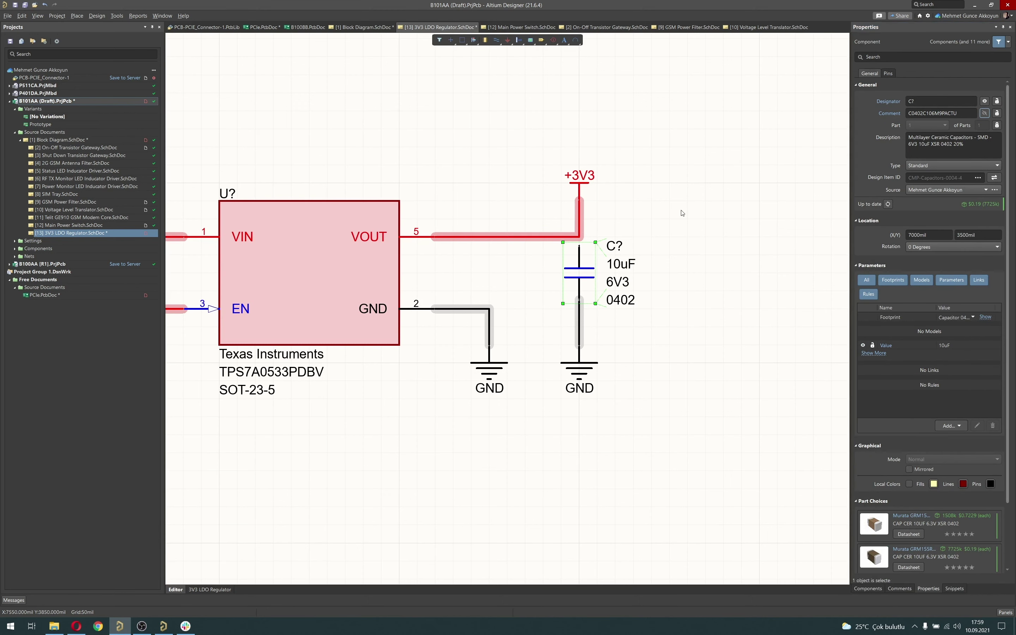
pyautogui.click(619, 223)
# Wire the upper pin of the output capacitor to the +3V3 line and color the new wire red
pyautogui.keyDown('ctrl'); pyautogui.scroll(3, 546, 273); pyautogui.keyUp('ctrl')
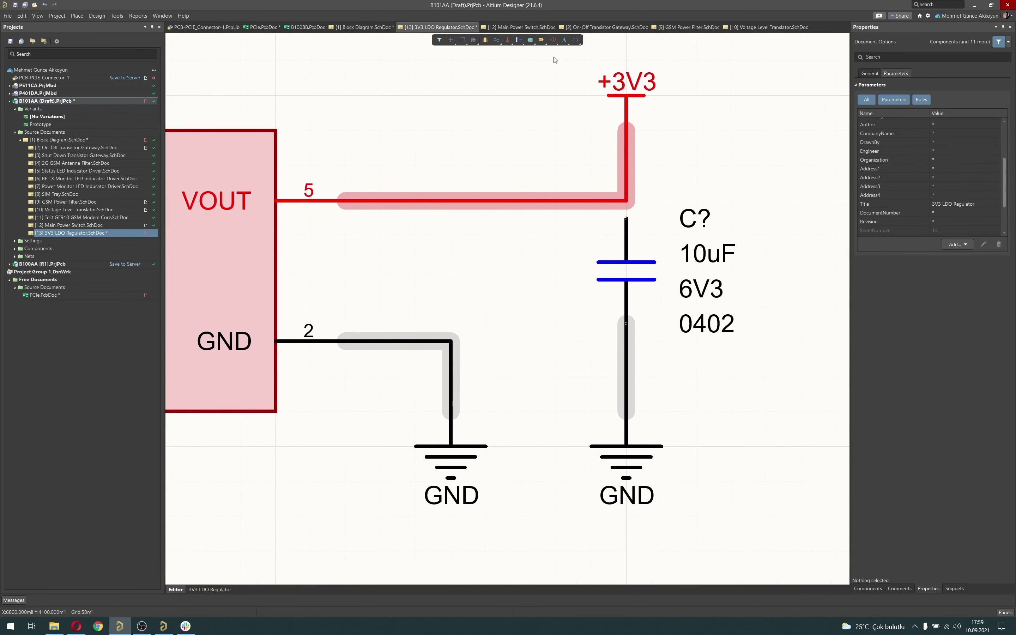
pyautogui.click(496, 39)
pyautogui.click(626, 218)
pyautogui.click(626, 201)
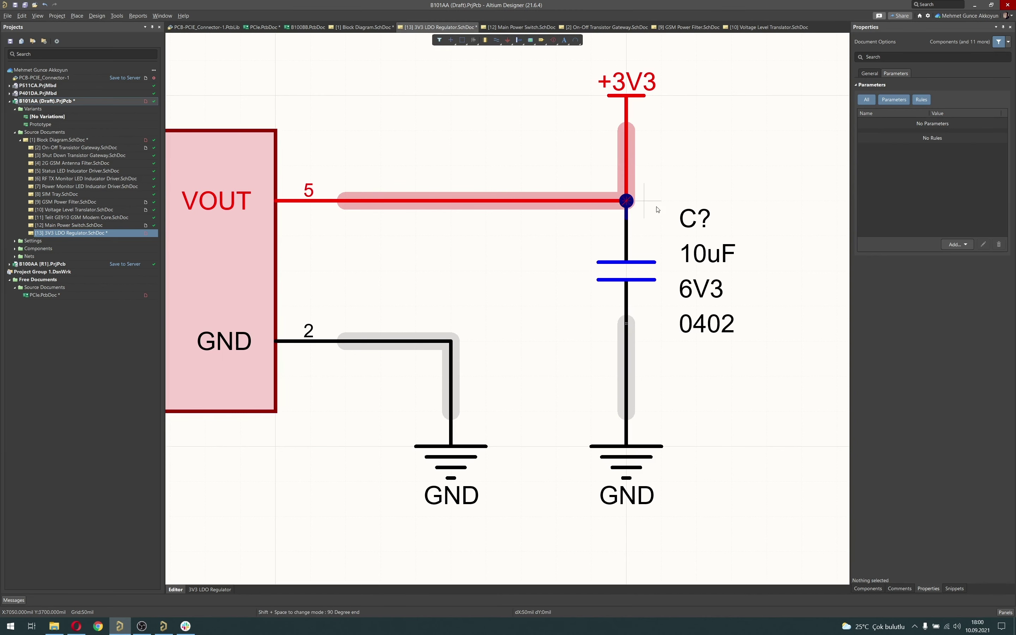
pyautogui.press('Tab')
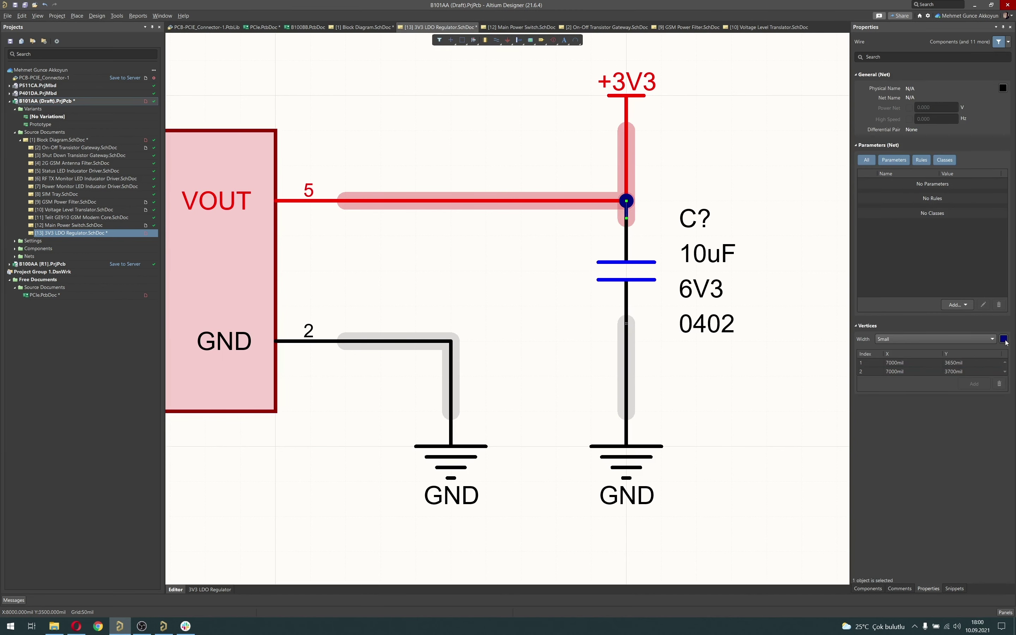
pyautogui.click(1003, 339)
pyautogui.click(961, 349)
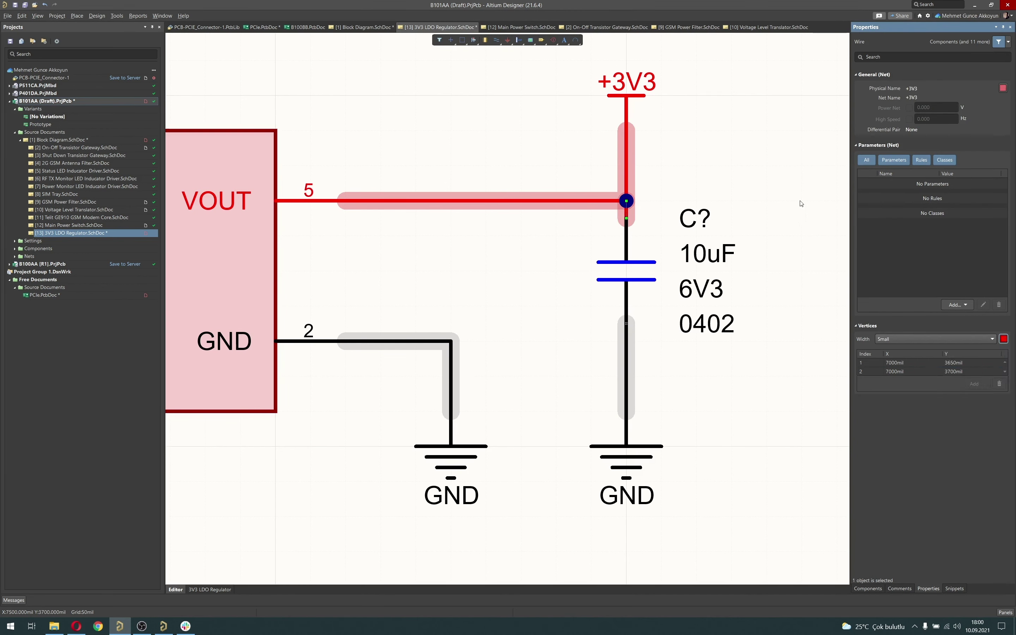
pyautogui.click(767, 199)
# Copy the 10uF capacitor with its wire and GND port and paste it beneath the +VGSM_3V8 input line
pyautogui.keyDown('ctrl'); pyautogui.scroll(-4, 763, 198); pyautogui.keyUp('ctrl')
pyautogui.keyDown('ctrl'); pyautogui.scroll(2, 495, 226); pyautogui.keyUp('ctrl')
pyautogui.moveTo(494, 234); pyautogui.dragTo(486, 286, button='right')
pyautogui.moveTo(331, 260); pyautogui.dragTo(455, 267)
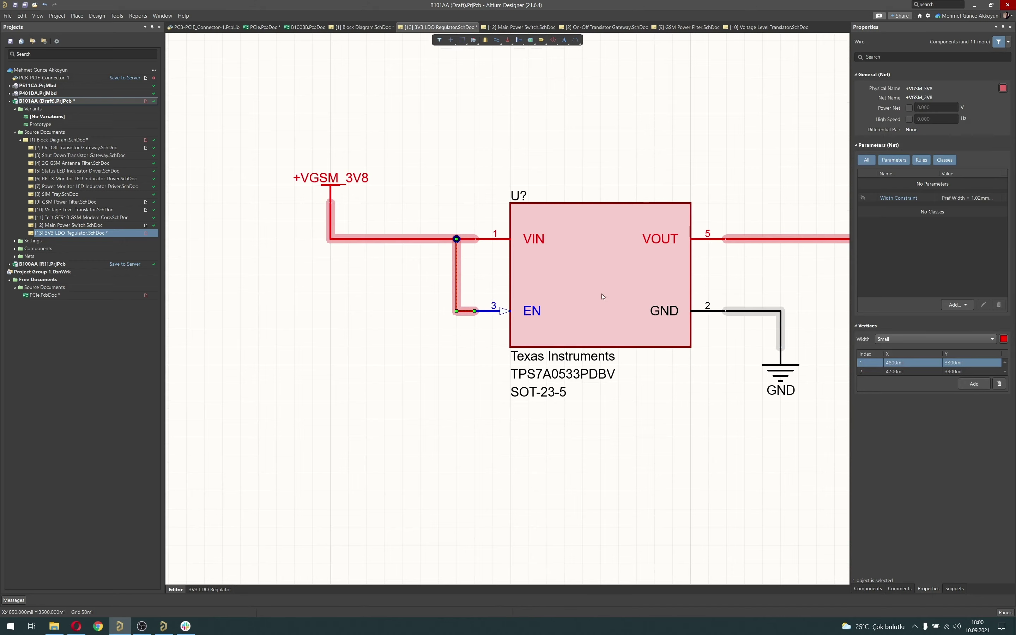
pyautogui.moveTo(775, 286); pyautogui.dragTo(608, 302, button='right')
pyautogui.keyDown('ctrl'); pyautogui.scroll(-1, 668, 302); pyautogui.keyUp('ctrl')
pyautogui.click(760, 296)
pyautogui.click(653, 390)
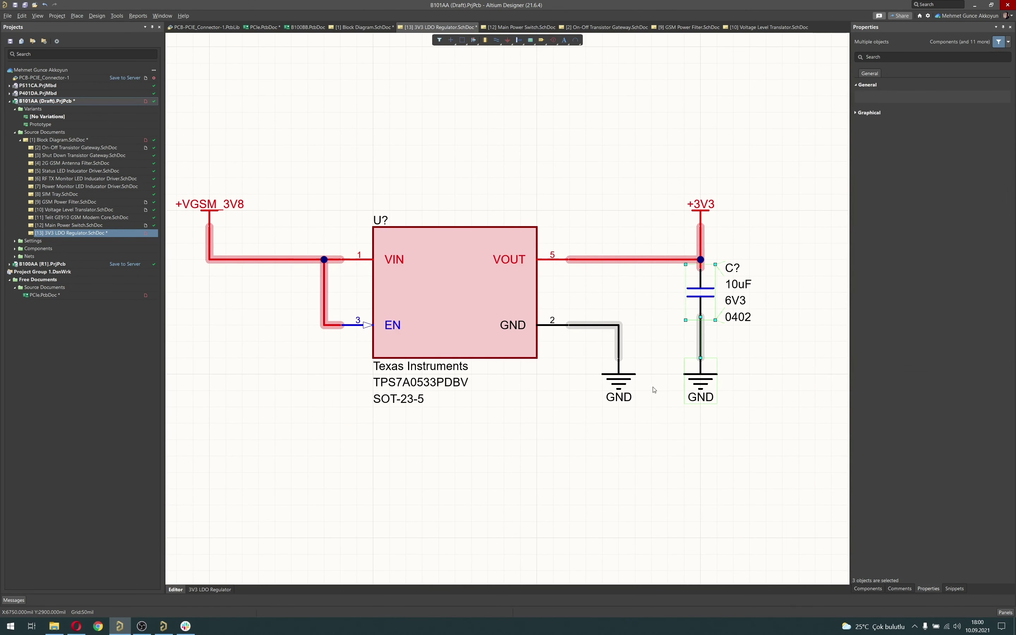
pyautogui.moveTo(419, 312); pyautogui.dragTo(569, 297, button='right')
pyautogui.hotkey('ctrl', 'v')
pyautogui.click(358, 302)
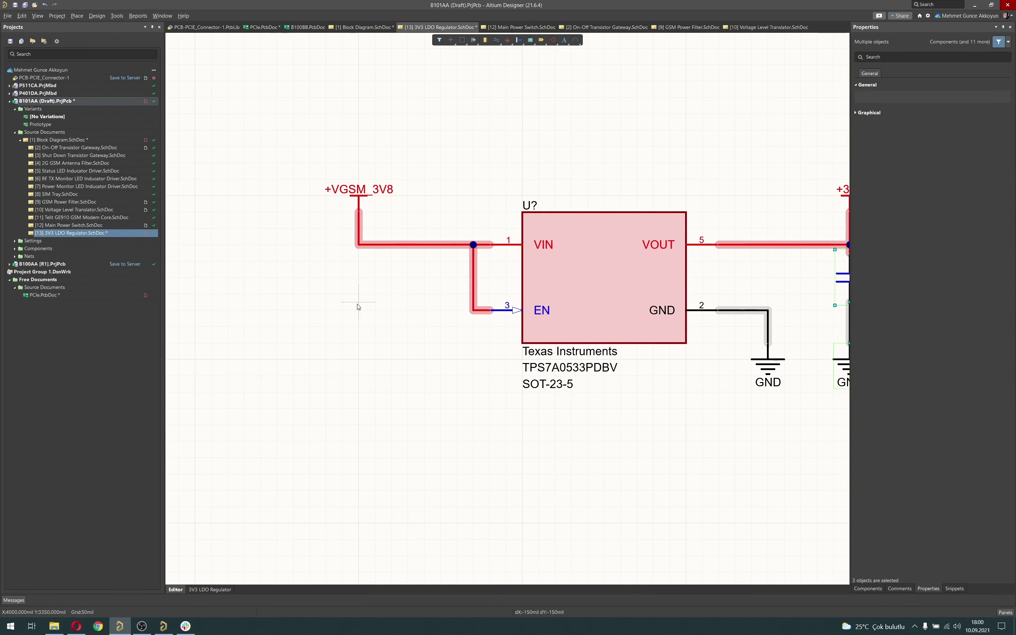
pyautogui.moveTo(455, 277); pyautogui.dragTo(377, 267, button='right')
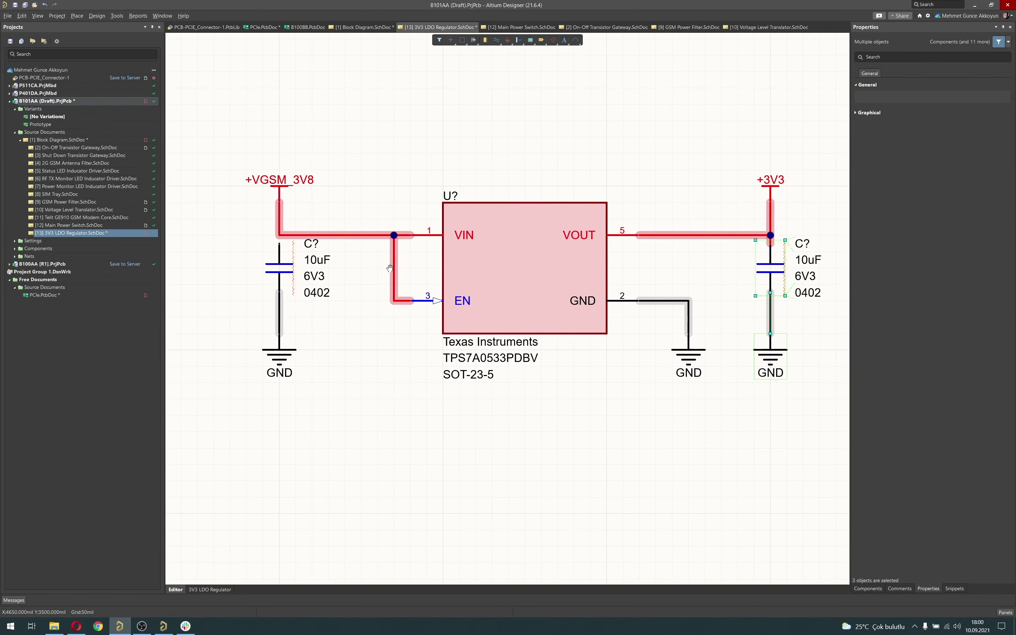
# Wire the upper pin of the input capacitor to the corner of the +VGSM_3V8 line
pyautogui.moveTo(597, 218); pyautogui.dragTo(516, 249, button='right')
pyautogui.keyDown('ctrl'); pyautogui.scroll(1, 684, 272); pyautogui.keyUp('ctrl')
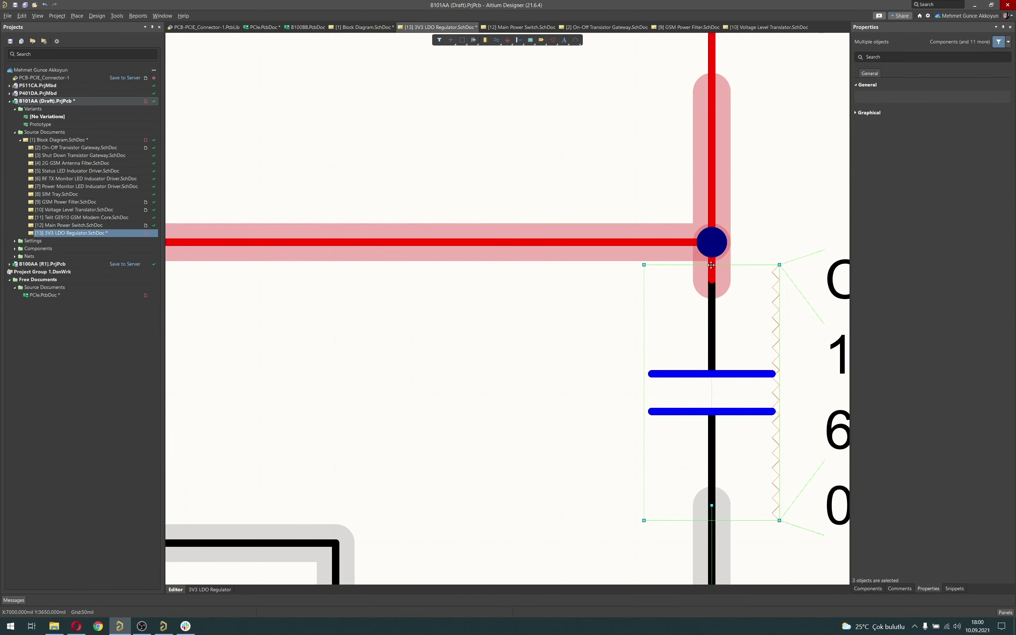
pyautogui.click(711, 265)
pyautogui.keyDown('ctrl'); pyautogui.scroll(-5, 623, 268); pyautogui.keyUp('ctrl')
pyautogui.keyDown('ctrl'); pyautogui.scroll(5, 424, 288); pyautogui.keyUp('ctrl')
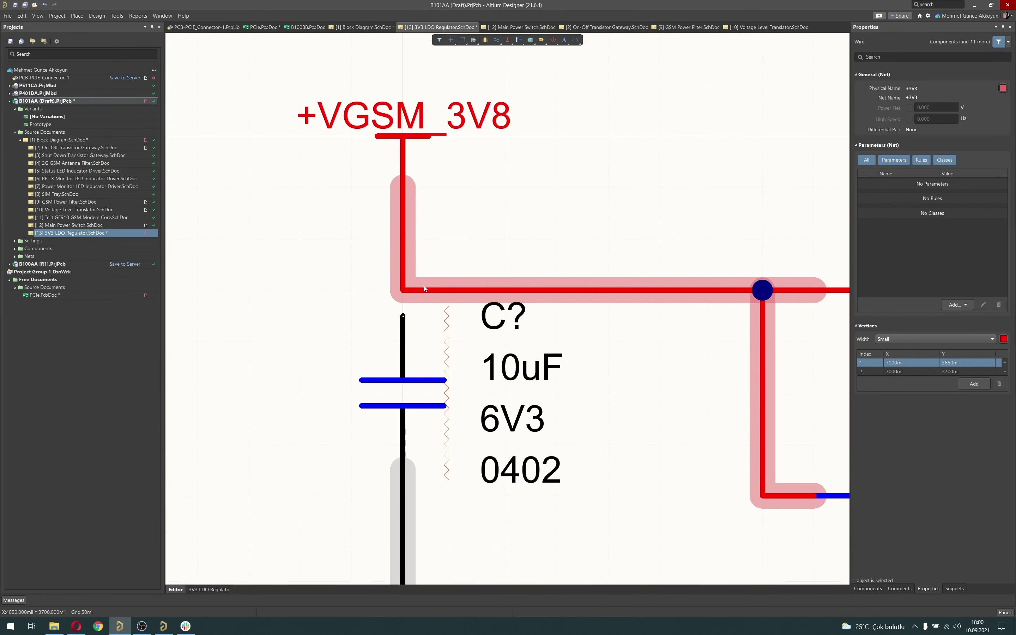
pyautogui.hotkey('ctrl', 'w')
pyautogui.click(403, 289)
pyautogui.click(403, 315)
pyautogui.rightClick(379, 302)
# Set the input capacitor's designator, 10uF, 6V3 and 0402 texts to right justification
pyautogui.keyDown('ctrl'); pyautogui.scroll(-3, 420, 265); pyautogui.keyUp('ctrl')
pyautogui.moveTo(419, 265); pyautogui.dragTo(481, 240, button='right')
pyautogui.click(529, 344)
pyautogui.keyDown('shift'); pyautogui.click(527, 320); pyautogui.keyUp('shift')
pyautogui.keyDown('shift'); pyautogui.click(528, 294); pyautogui.keyUp('shift')
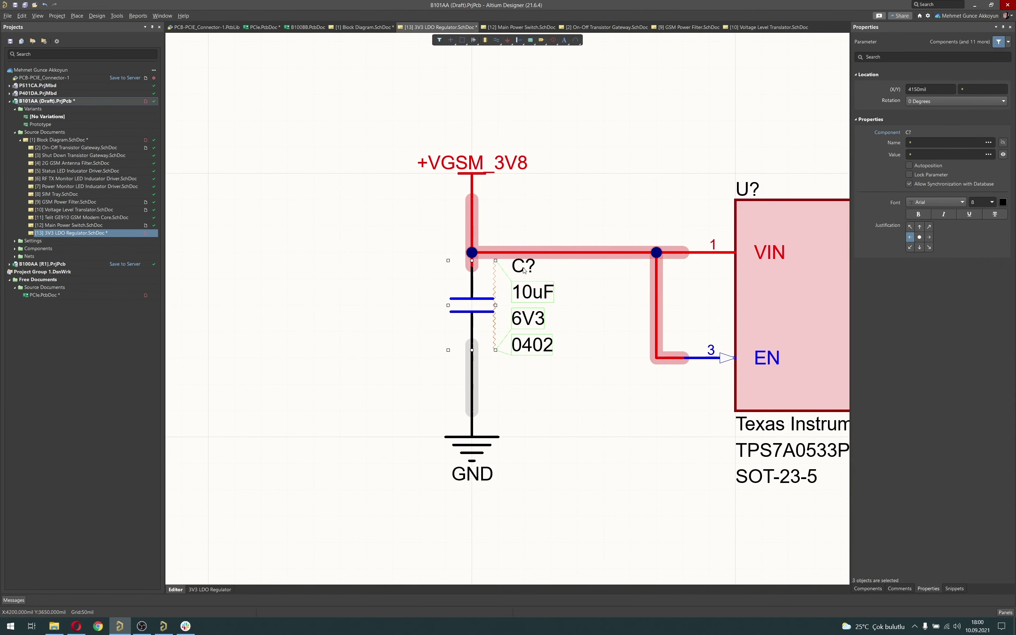
pyautogui.keyDown('shift'); pyautogui.click(844, 254); pyautogui.keyUp('shift')
pyautogui.click(929, 238)
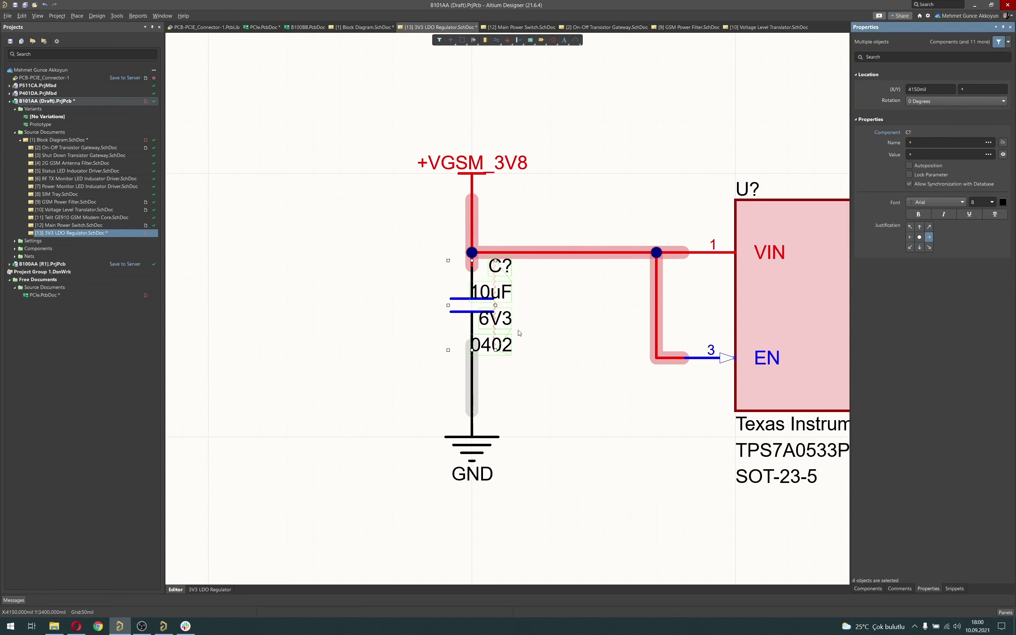
# Move the input capacitor's designator, 10uF, 6V3 and 0402 texts to the outer side of its symbol, away from the regulator
pyautogui.click(508, 349)
pyautogui.moveTo(508, 350); pyautogui.dragTo(420, 346)
pyautogui.moveTo(497, 318); pyautogui.dragTo(418, 318)
pyautogui.click(505, 293)
pyautogui.moveTo(504, 294); pyautogui.dragTo(426, 294)
pyautogui.moveTo(497, 268); pyautogui.dragTo(418, 269)
pyautogui.click(367, 231)
pyautogui.keyDown('ctrl'); pyautogui.scroll(-4, 558, 283); pyautogui.keyUp('ctrl')
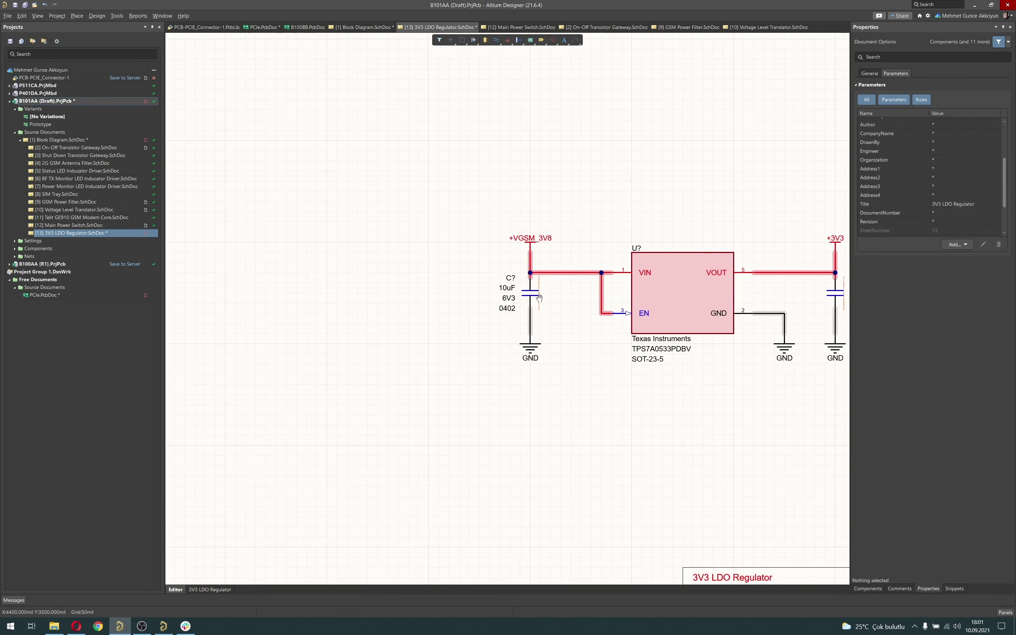
# Select the whole regulator circuit and move it to the center of the sheet
pyautogui.moveTo(575, 291); pyautogui.dragTo(373, 314, button='right')
pyautogui.keyDown('ctrl'); pyautogui.scroll(-10, 507, 286); pyautogui.keyUp('ctrl')
pyautogui.moveTo(510, 290); pyautogui.dragTo(498, 324, button='right')
pyautogui.keyDown('ctrl'); pyautogui.scroll(4, 500, 331); pyautogui.keyUp('ctrl')
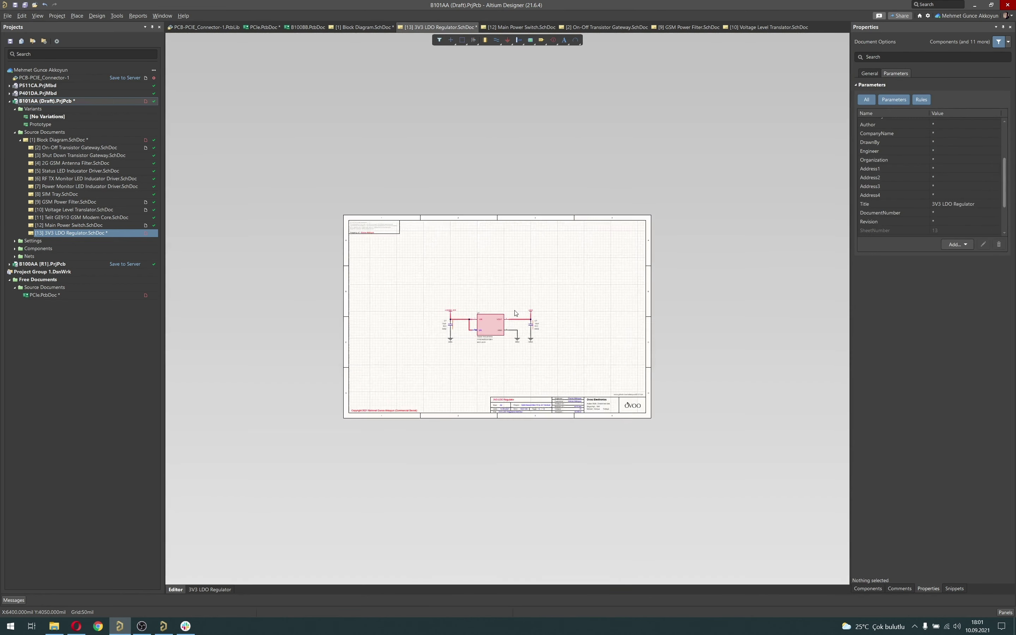
pyautogui.hotkey('ctrl', 'a')
pyautogui.moveTo(501, 333); pyautogui.dragTo(528, 320)
pyautogui.click(541, 359)
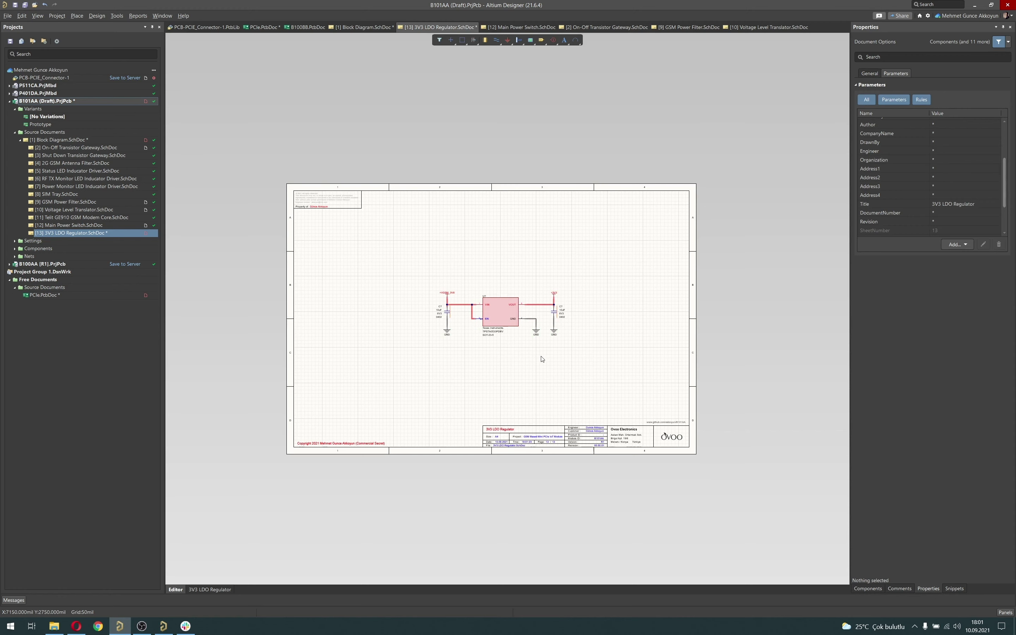
# Raise the +3V3 and +VGSM_3V8 power ports to the same level at Y 4900 mil, lengthening their vertical wires
pyautogui.keyDown('ctrl'); pyautogui.scroll(4, 493, 315); pyautogui.keyUp('ctrl')
pyautogui.moveTo(717, 260); pyautogui.dragTo(719, 200)
pyautogui.moveTo(356, 243); pyautogui.dragTo(356, 181)
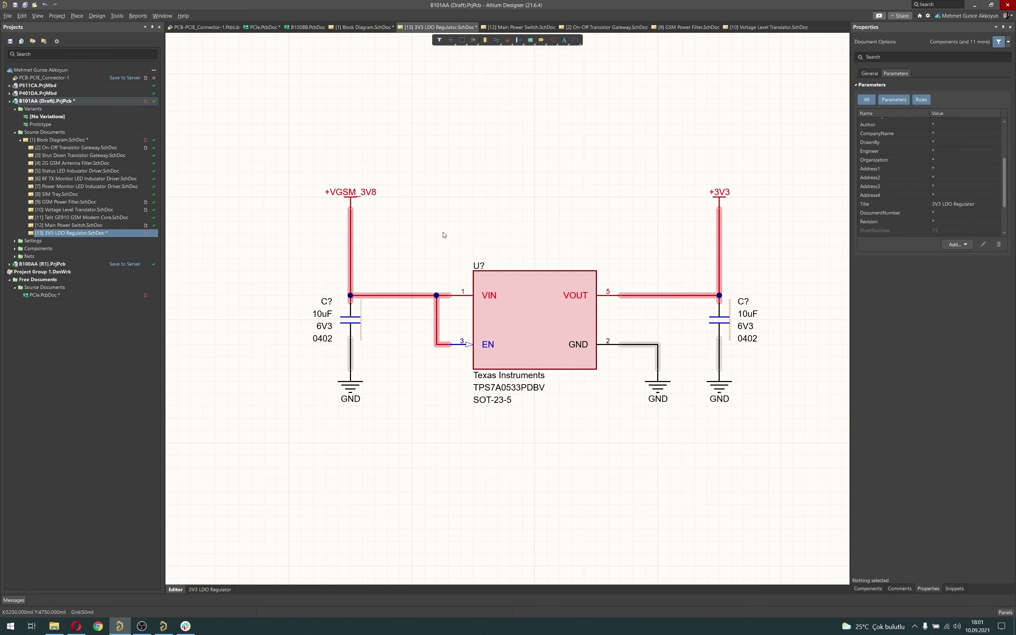
pyautogui.keyDown('ctrl'); pyautogui.scroll(-1, 421, 254); pyautogui.keyUp('ctrl')
pyautogui.keyDown('ctrl'); pyautogui.scroll(1, 370, 246); pyautogui.keyUp('ctrl')
pyautogui.moveTo(484, 218); pyautogui.dragTo(470, 199, button='right')
# Lower all three GND ports to one common level and move the input capacitor down its vertical wire
pyautogui.moveTo(355, 358); pyautogui.dragTo(357, 398)
pyautogui.moveTo(357, 297); pyautogui.dragTo(377, 364)
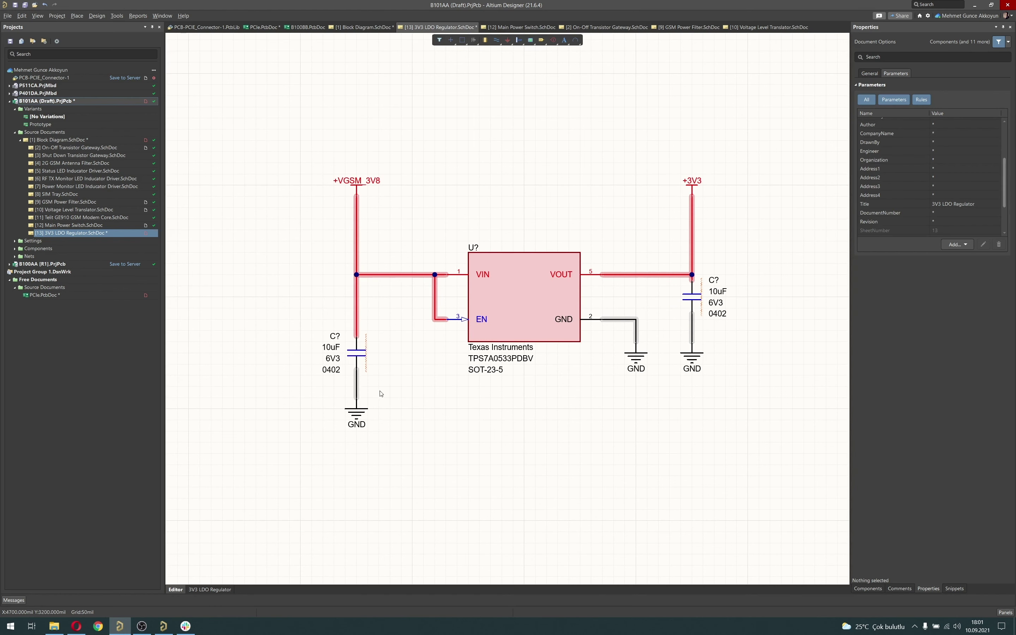
pyautogui.moveTo(634, 364); pyautogui.dragTo(634, 419)
pyautogui.moveTo(692, 348); pyautogui.dragTo(695, 396)
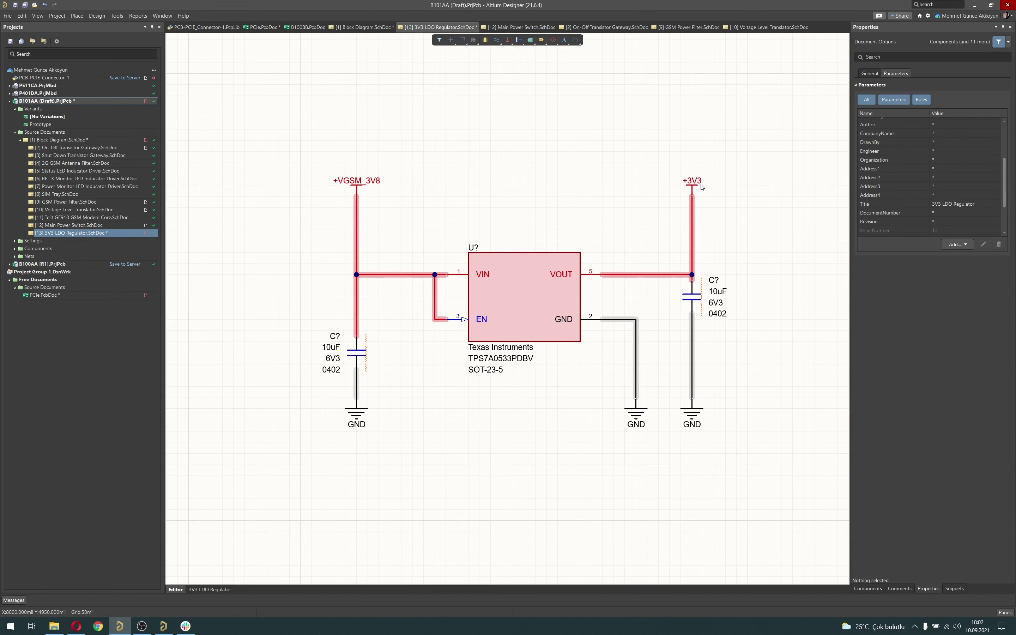
# Shift the +3V3 port outward to X 8000 mil and lower the output capacitor to the level of the input capacitor
pyautogui.moveTo(692, 190); pyautogui.dragTo(748, 200)
pyautogui.moveTo(693, 324); pyautogui.dragTo(685, 369)
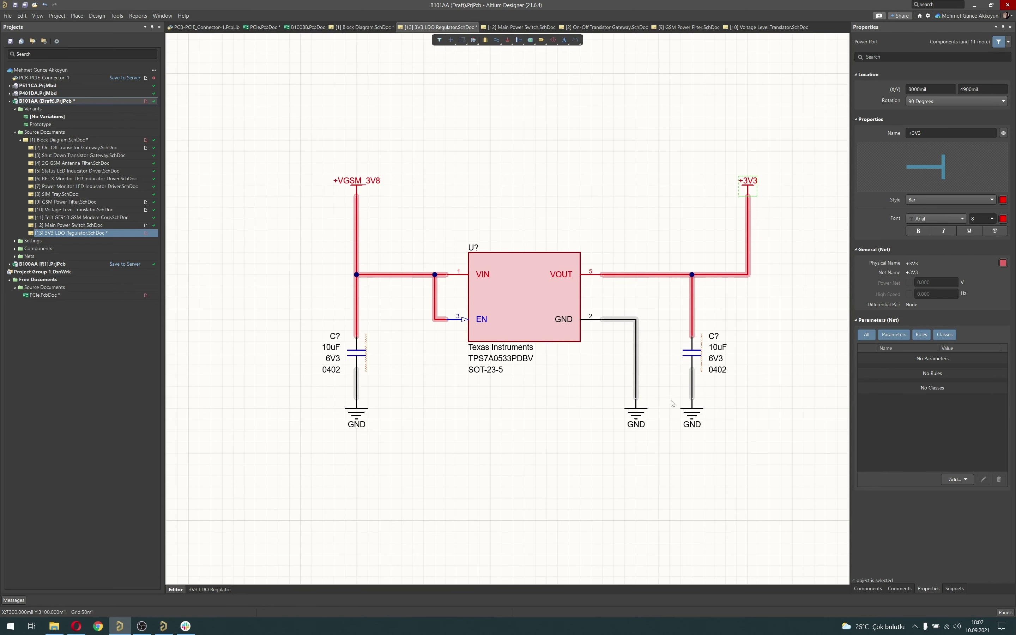
pyautogui.click(740, 357)
pyautogui.keyDown('ctrl'); pyautogui.scroll(-4, 740, 357); pyautogui.keyUp('ctrl')
pyautogui.keyDown('ctrl'); pyautogui.scroll(3, 602, 293); pyautogui.keyUp('ctrl')
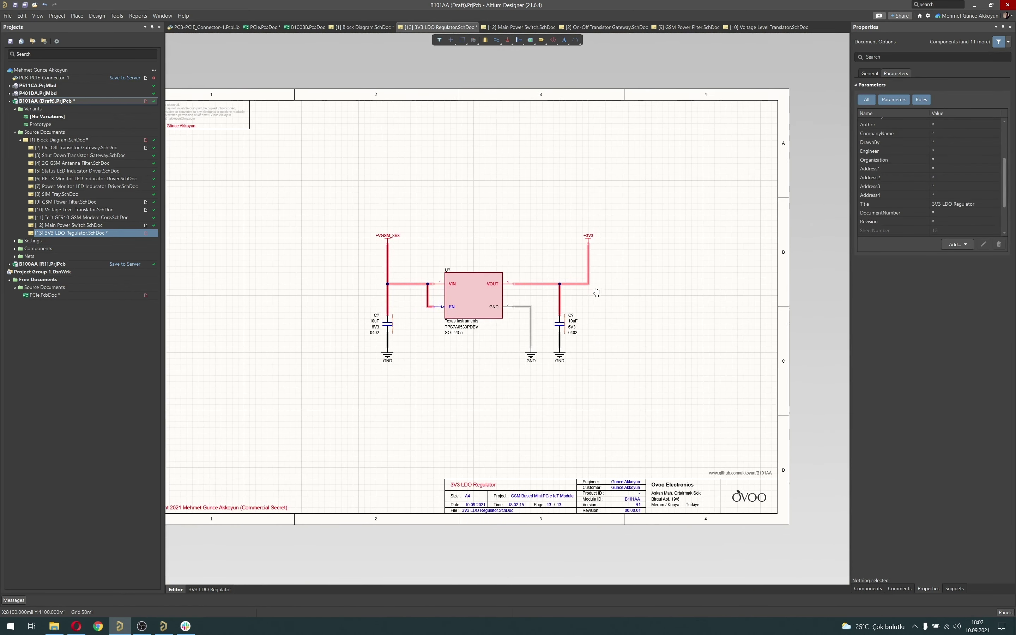
pyautogui.keyDown('ctrl'); pyautogui.scroll(-3, 630, 298); pyautogui.keyUp('ctrl')
pyautogui.keyDown('ctrl'); pyautogui.scroll(2, 661, 304); pyautogui.keyUp('ctrl')
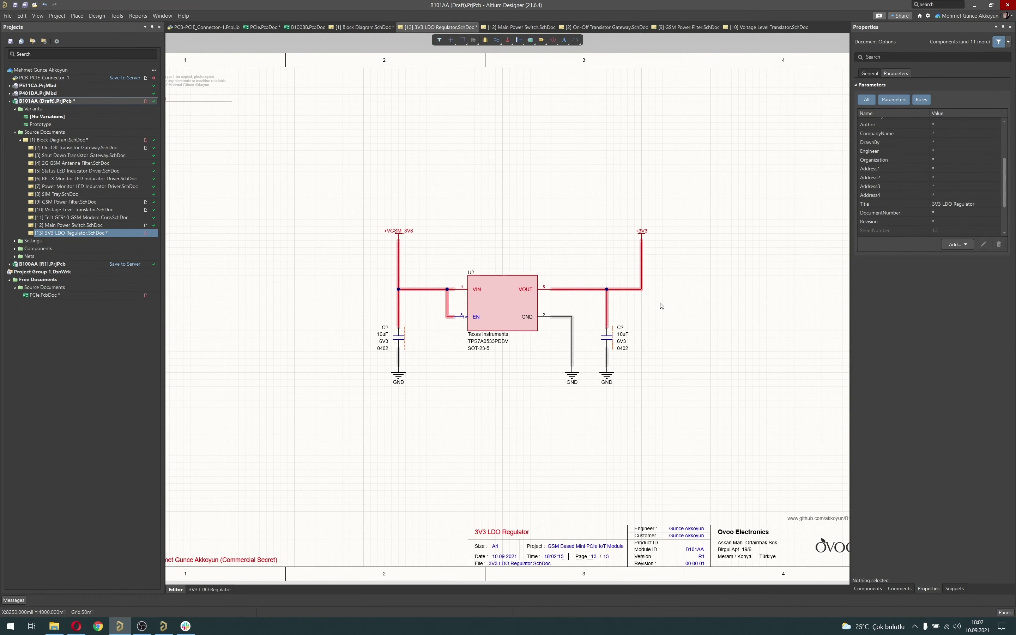
# Copy the Max Current : 2A arrow note from the Main Power Switch sheet and paste it above the regulator, then select the regulator
pyautogui.click(113, 225)
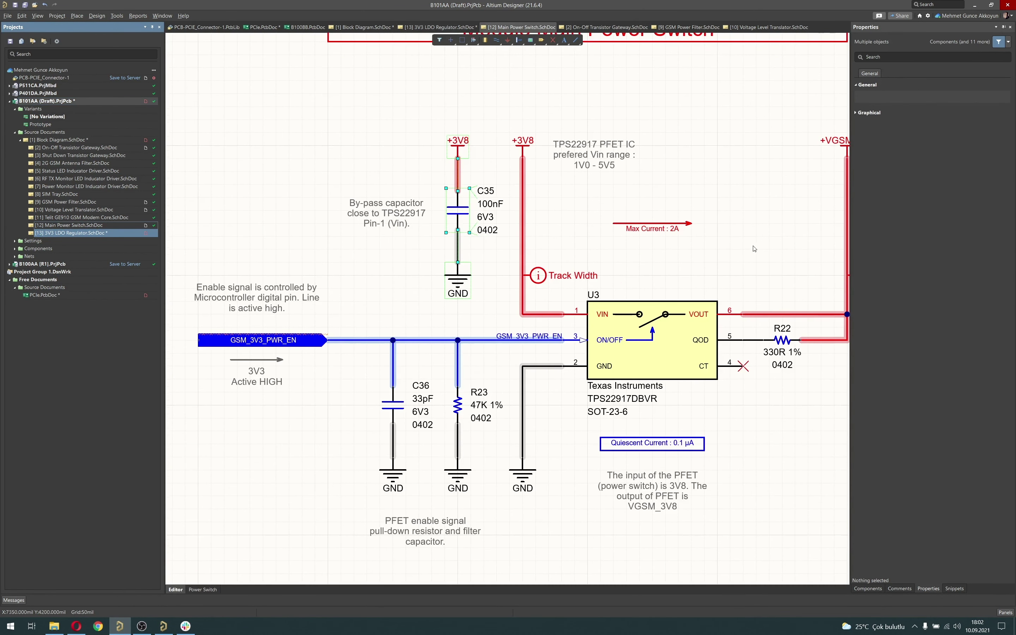
pyautogui.click(492, 256)
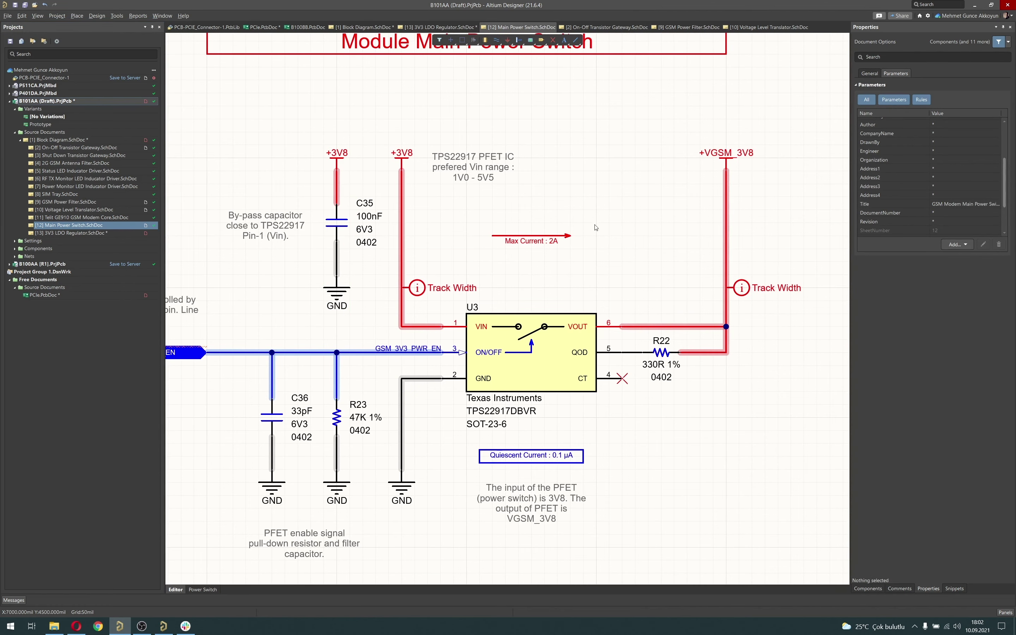
pyautogui.moveTo(594, 225); pyautogui.dragTo(487, 256)
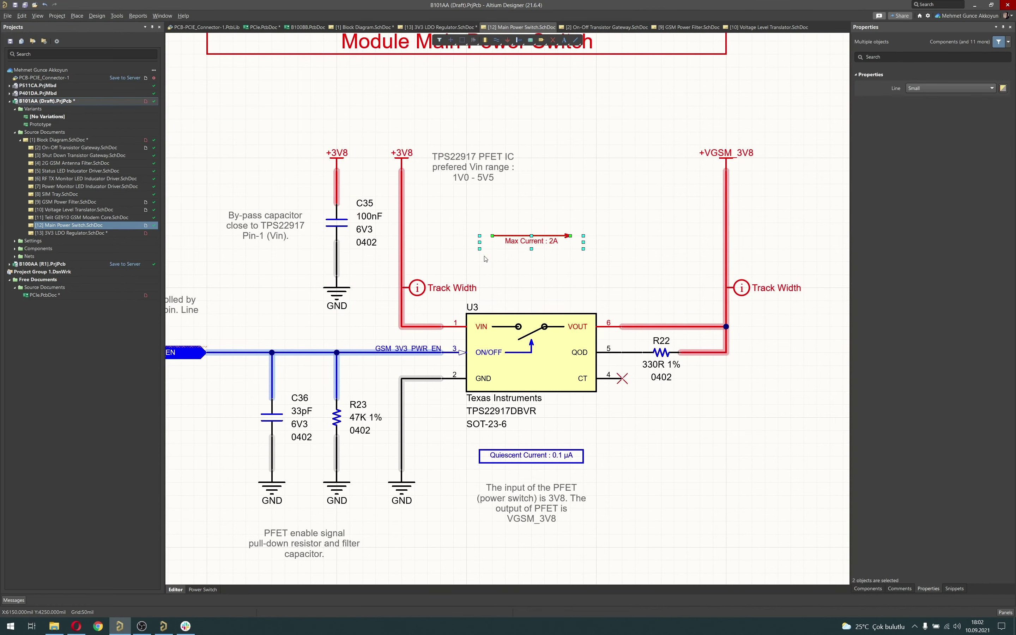
pyautogui.click(110, 234)
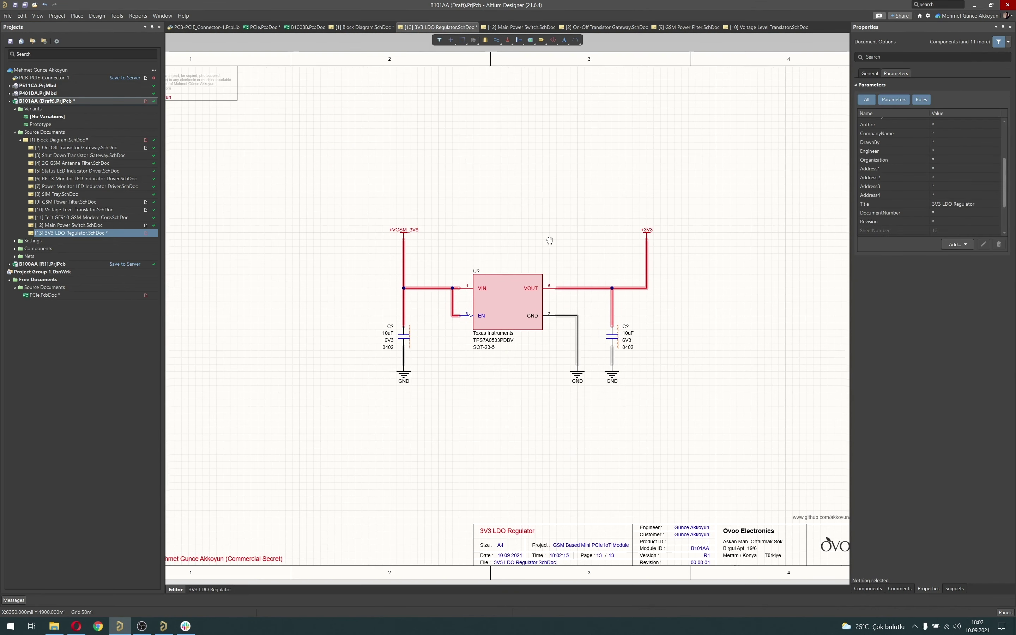
pyautogui.keyDown('ctrl'); pyautogui.scroll(3, 491, 251); pyautogui.keyUp('ctrl')
pyautogui.hotkey('ctrl', 'v')
pyautogui.click(516, 255)
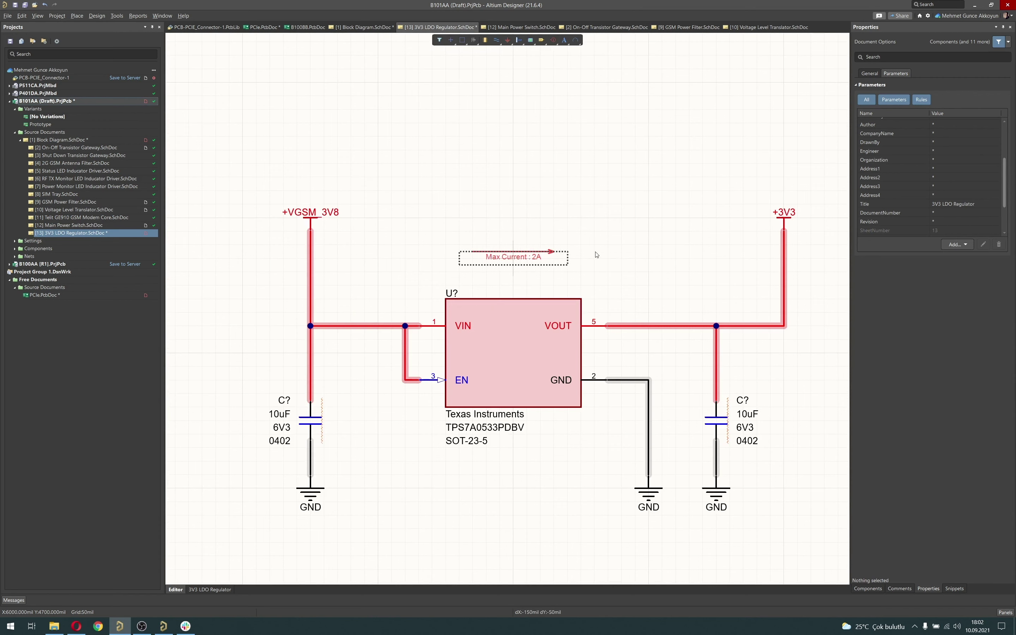
pyautogui.click(568, 322)
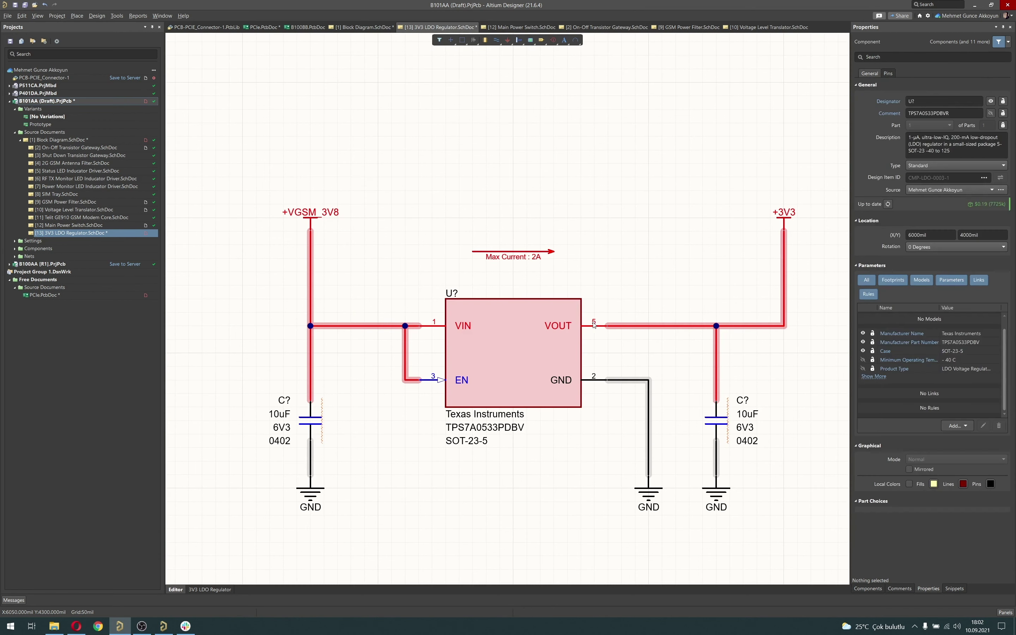
# Look up the regulator's output current among its parameters and set the arrow note text to "Max Current : 200 mA"
pyautogui.click(874, 376)
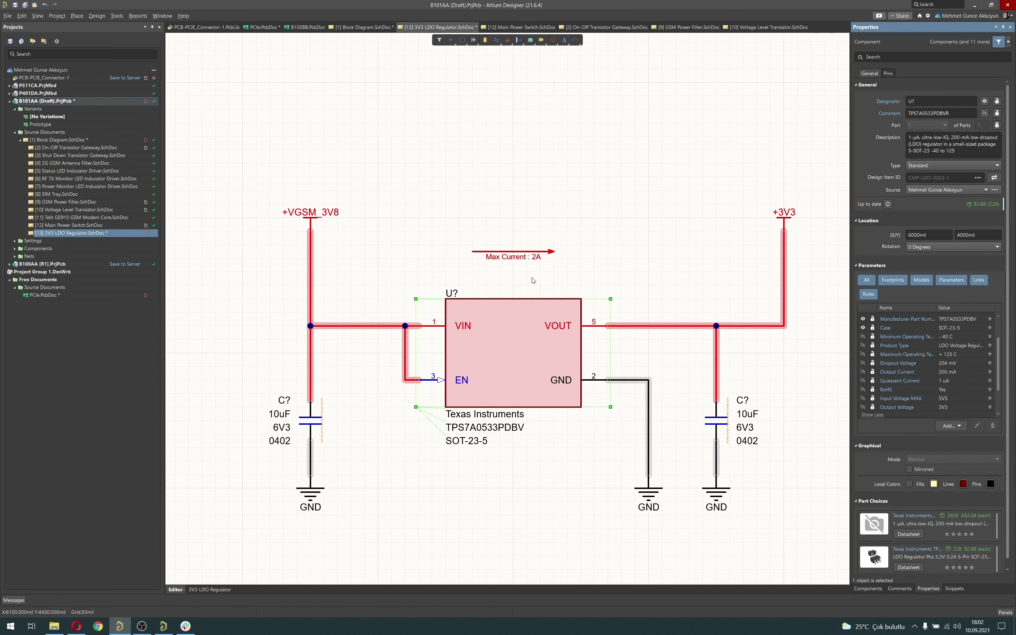
pyautogui.click(536, 262)
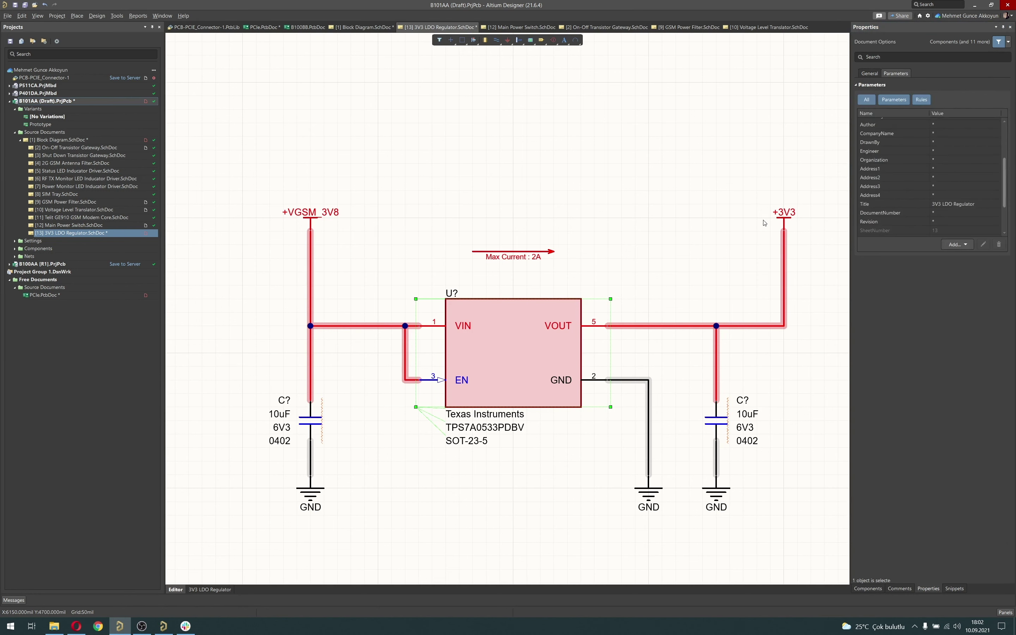
pyautogui.click(954, 150)
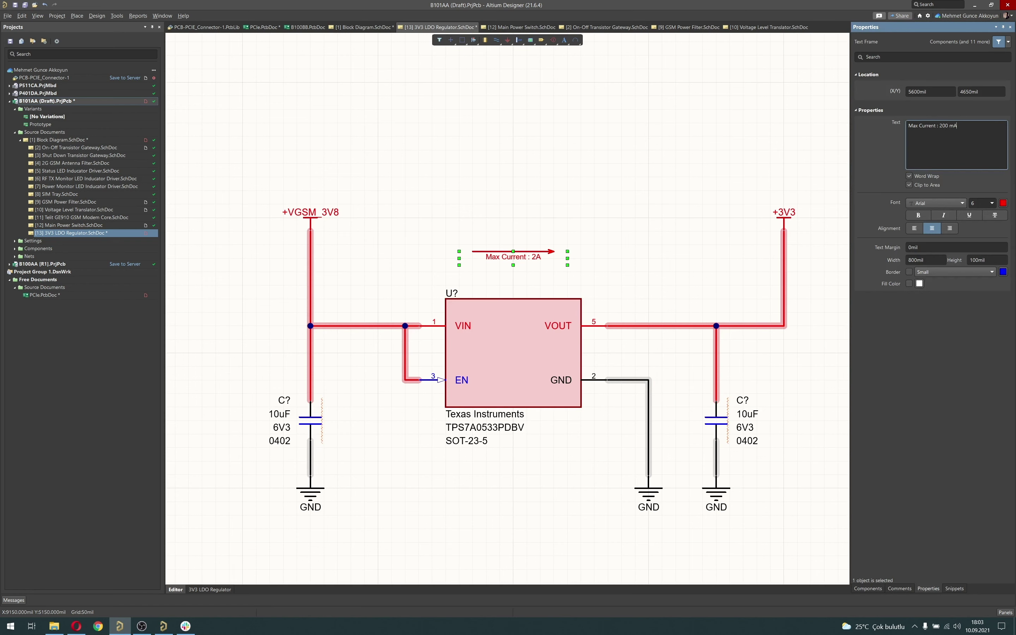
pyautogui.press('Return')
pyautogui.click(569, 184)
pyautogui.keyDown('ctrl'); pyautogui.scroll(-1, 560, 187); pyautogui.keyUp('ctrl')
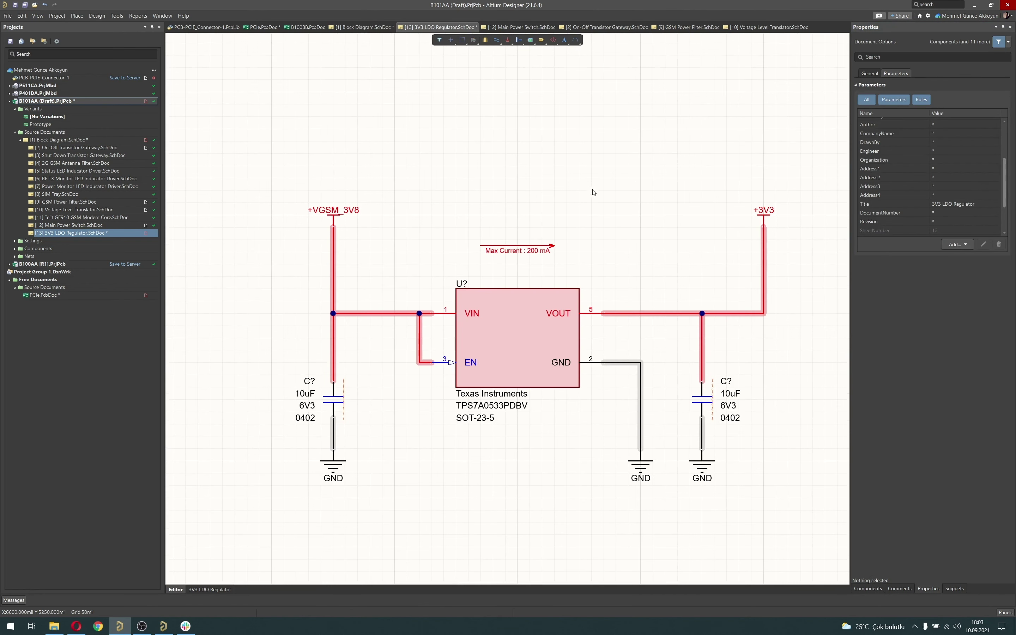
# Copy the Quiescent Current note from the Main Power Switch sheet and paste it below the regulator on the 3V3 LDO Regulator sheet
pyautogui.moveTo(593, 192); pyautogui.dragTo(562, 185, button='right')
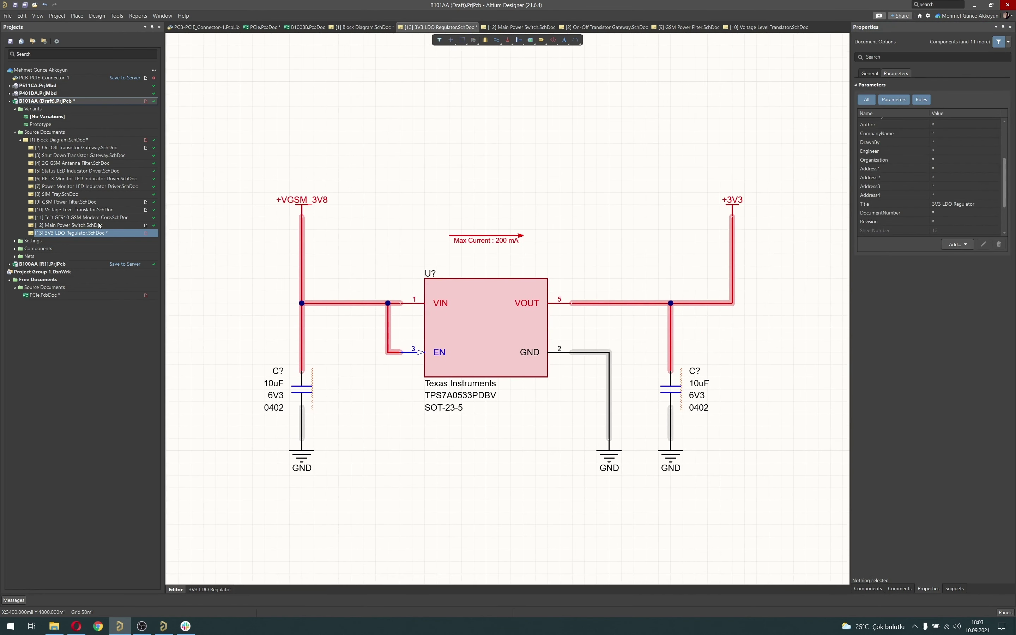
pyautogui.doubleClick(68, 225)
pyautogui.click(530, 463)
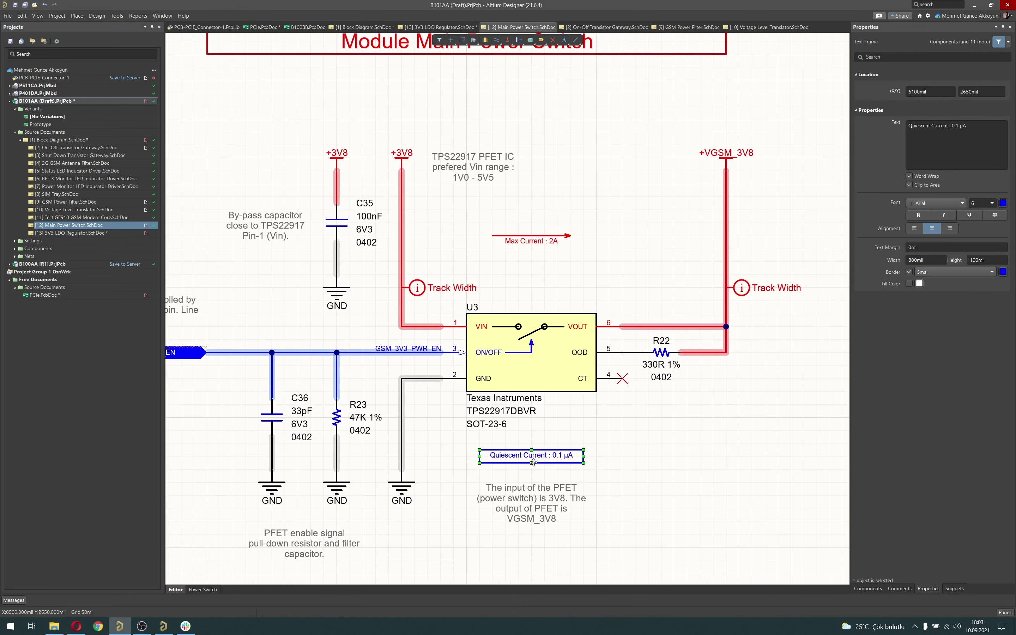
pyautogui.doubleClick(65, 234)
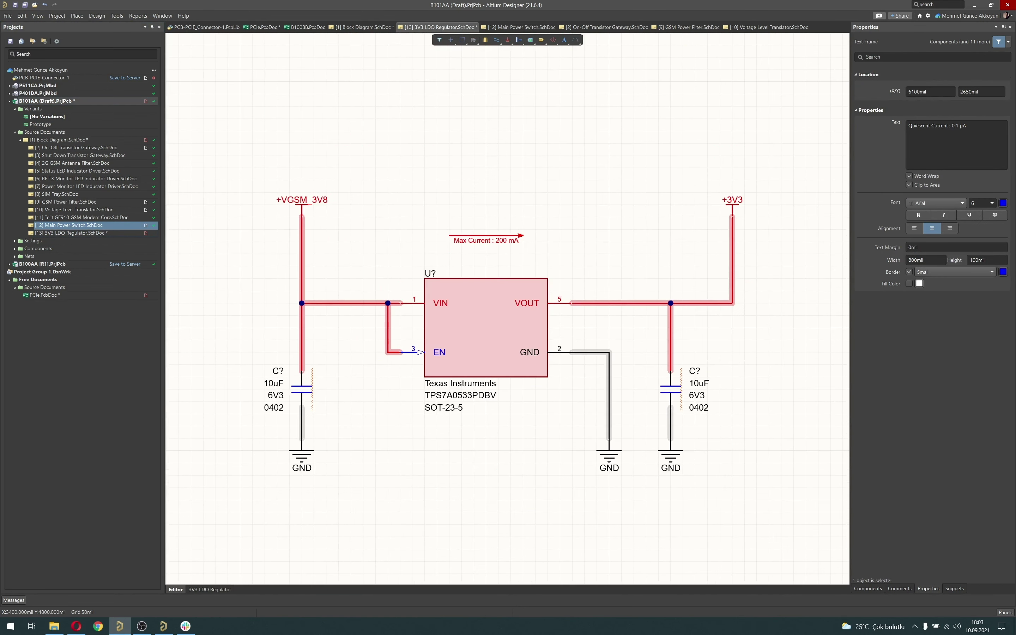
pyautogui.hotkey('ctrl', 'v')
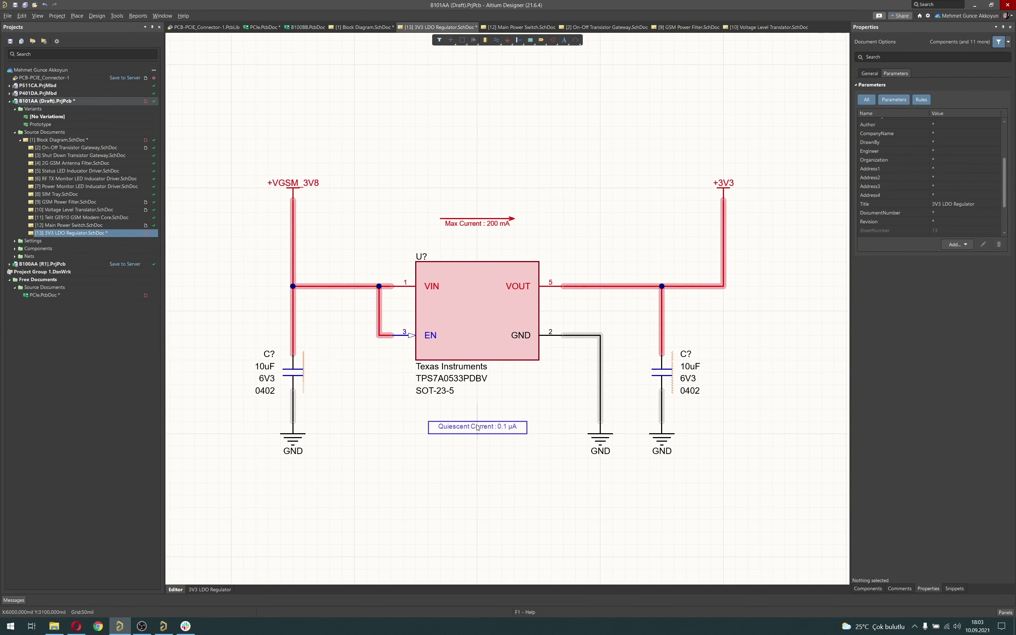
pyautogui.press('Escape')
pyautogui.click(477, 421)
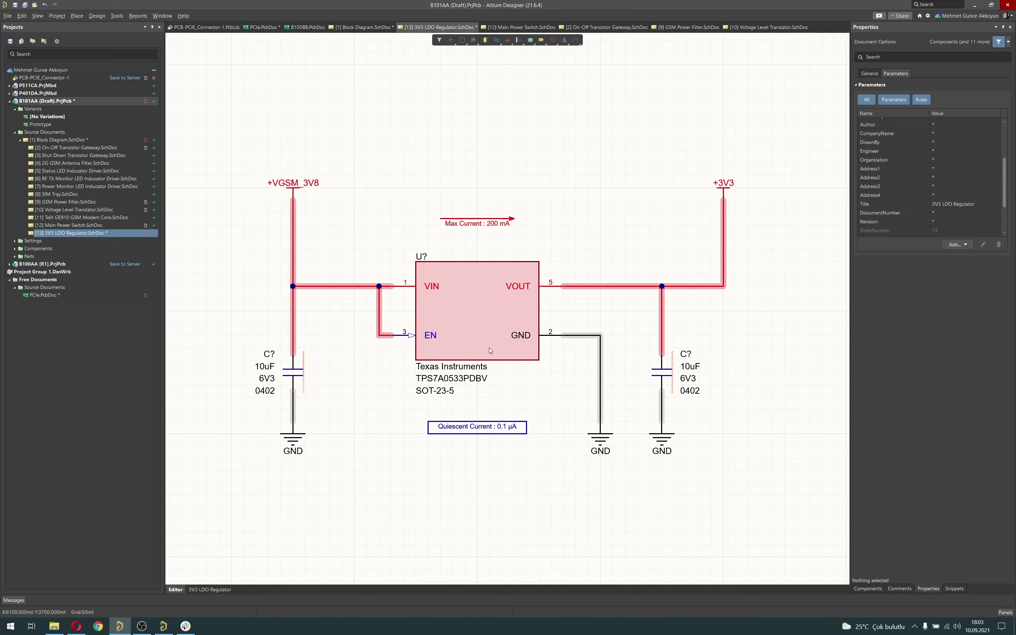
# Look up the regulator's quiescent current, set the pasted note to "Quiescent Current : 1 µA", and save the sheet
pyautogui.click(490, 295)
pyautogui.press('Escape')
pyautogui.click(483, 323)
pyautogui.click(869, 376)
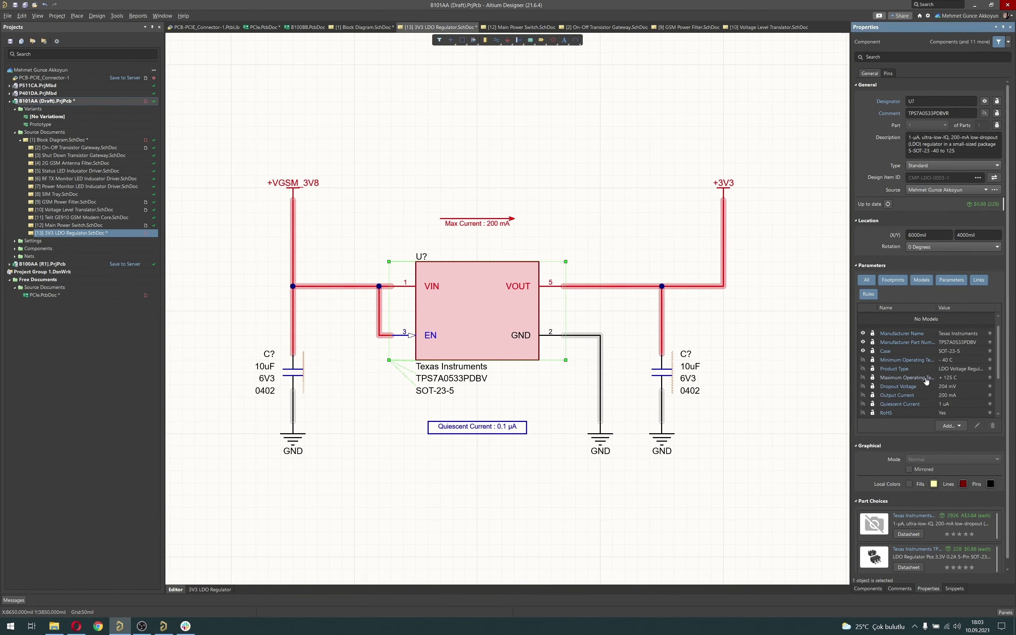
pyautogui.scroll(-1, 494, 422)
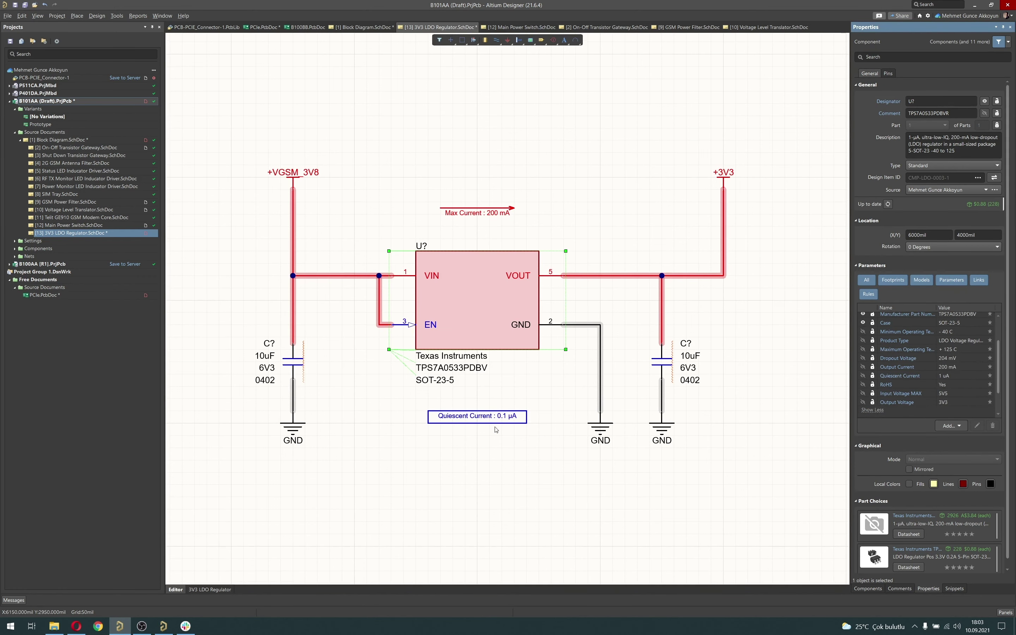
pyautogui.click(496, 417)
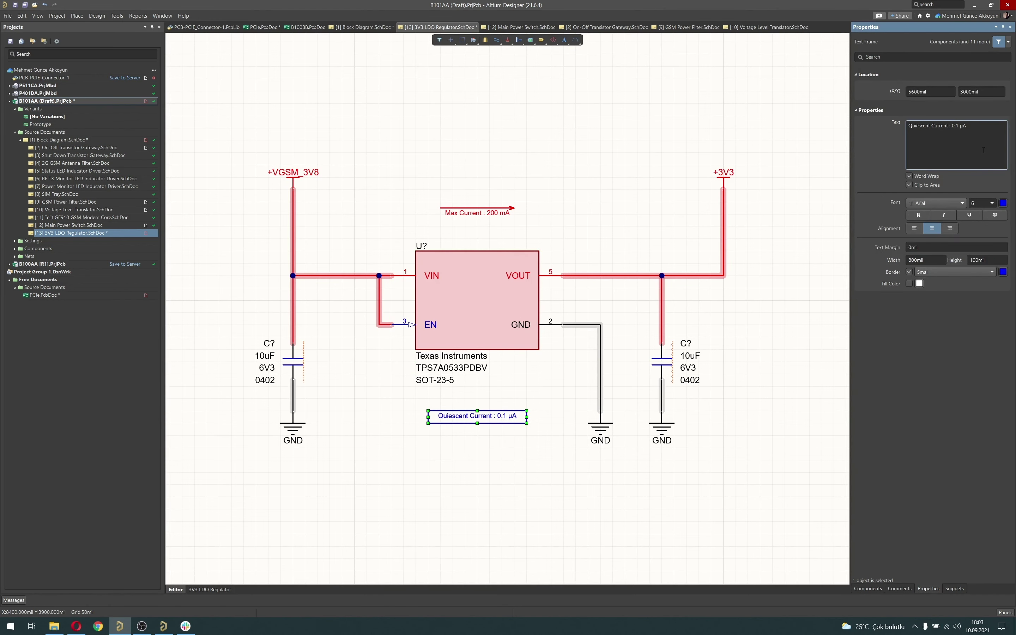
pyautogui.click(628, 139)
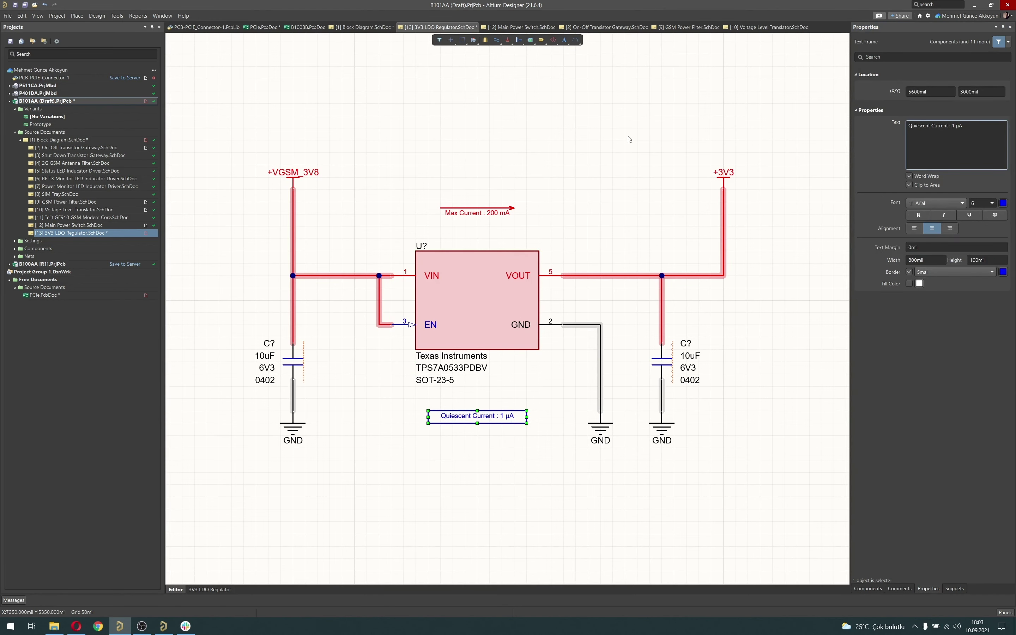
pyautogui.keyDown('ctrl'); pyautogui.scroll(-1, 599, 229); pyautogui.keyUp('ctrl')
pyautogui.hotkey('ctrl', 's')
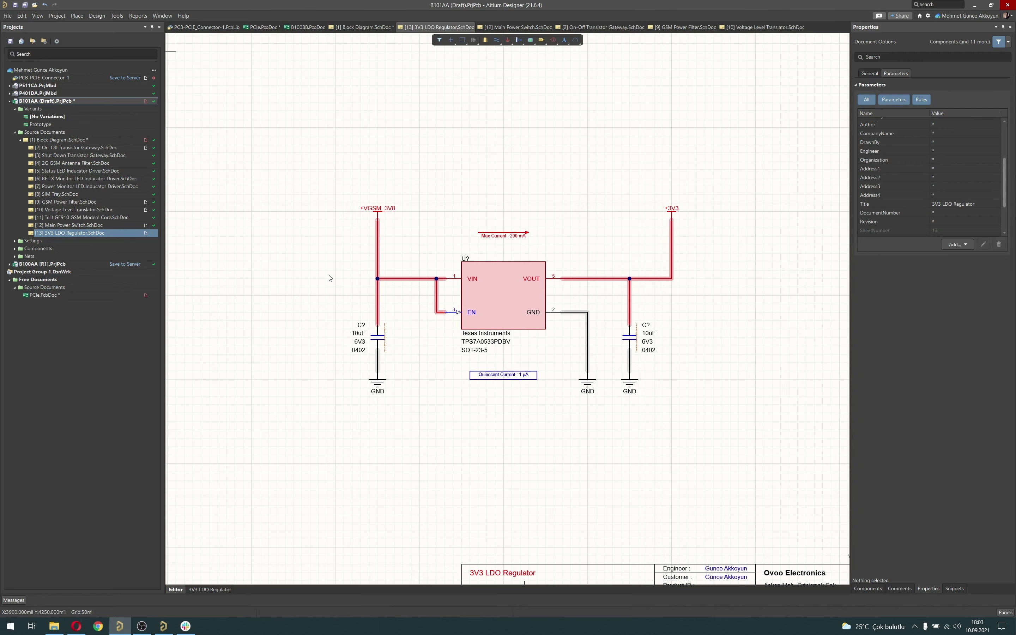
# Copy the Module Main Power Switch heading frame from the Main Power Switch sheet and paste it above the LDO circuit
pyautogui.click(79, 226)
pyautogui.keyDown('ctrl'); pyautogui.scroll(-3, 551, 269); pyautogui.keyUp('ctrl')
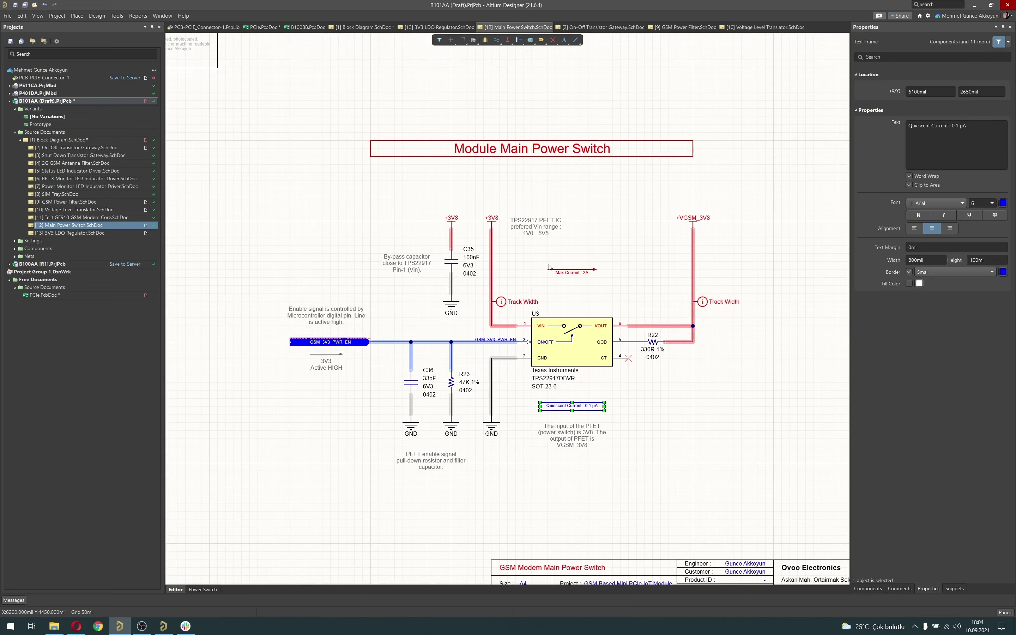
pyautogui.click(529, 146)
pyautogui.click(80, 233)
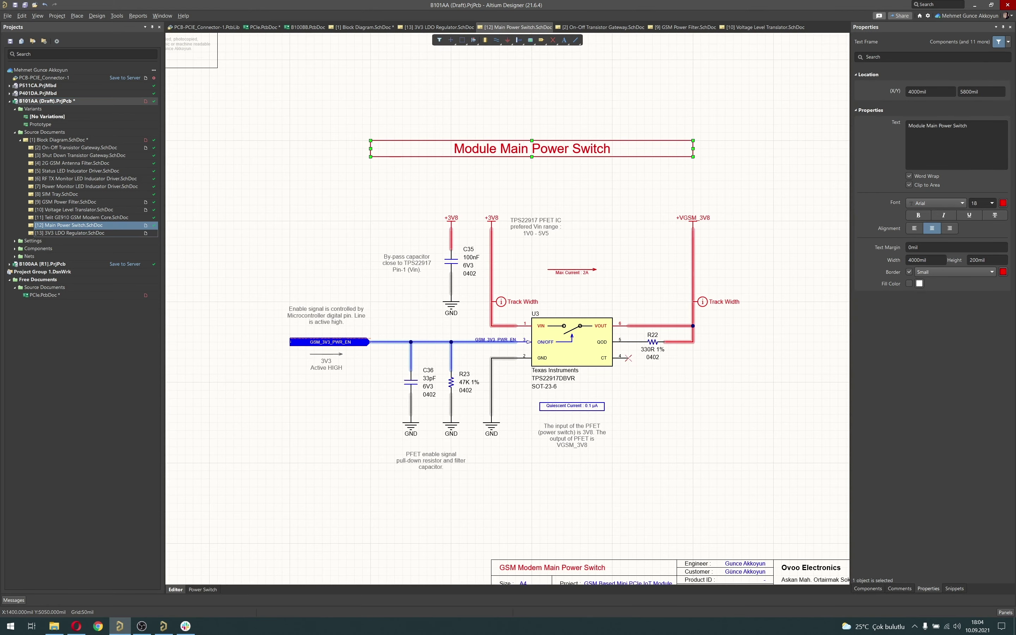
pyautogui.hotkey('ctrl', 'pagedown')
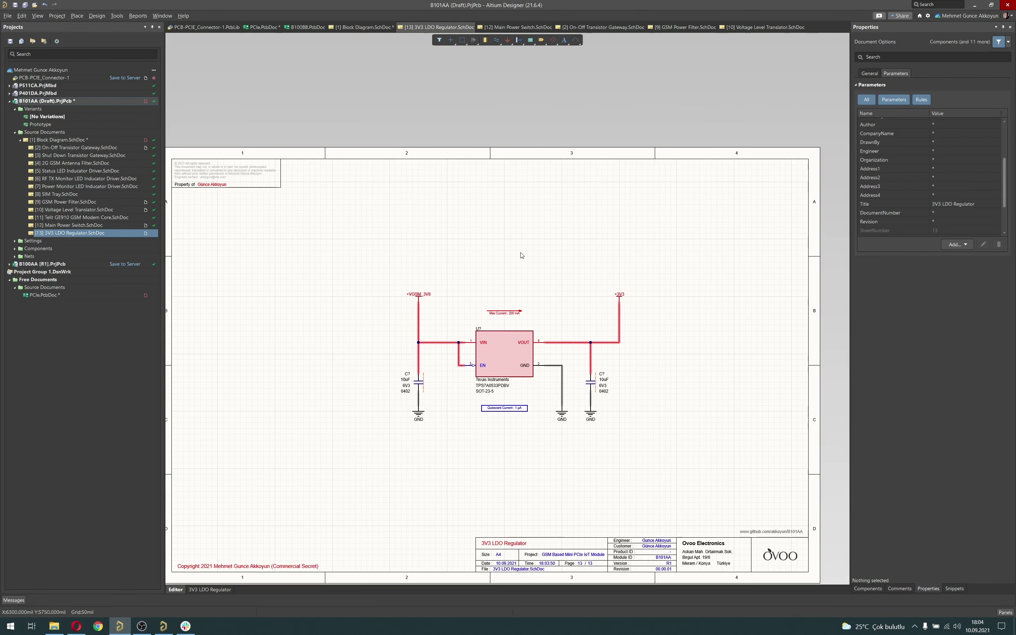
pyautogui.hotkey('ctrl', 'v')
pyautogui.click(506, 237)
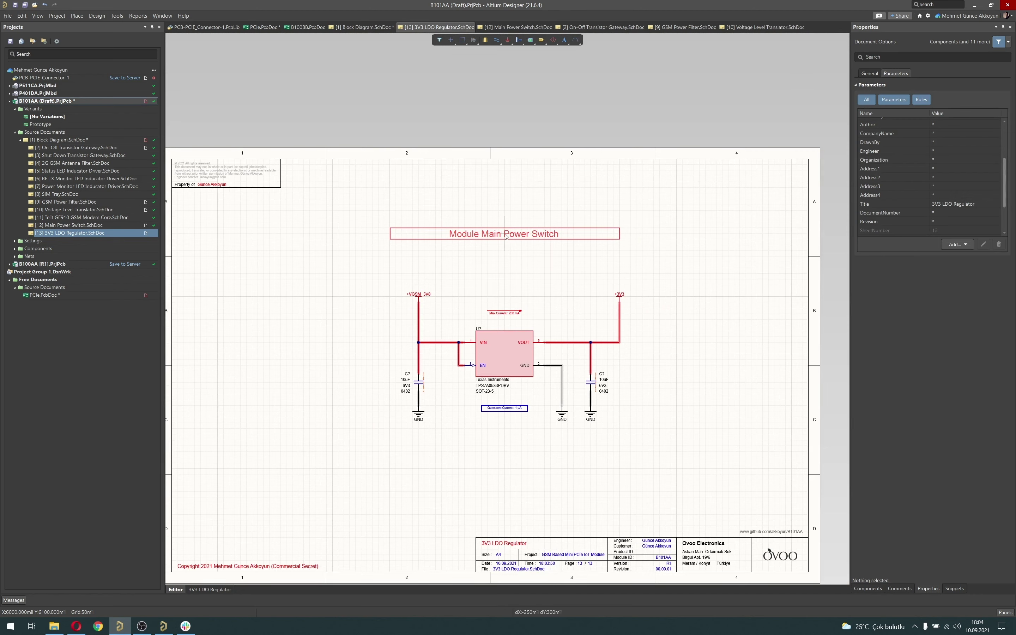
pyautogui.click(506, 233)
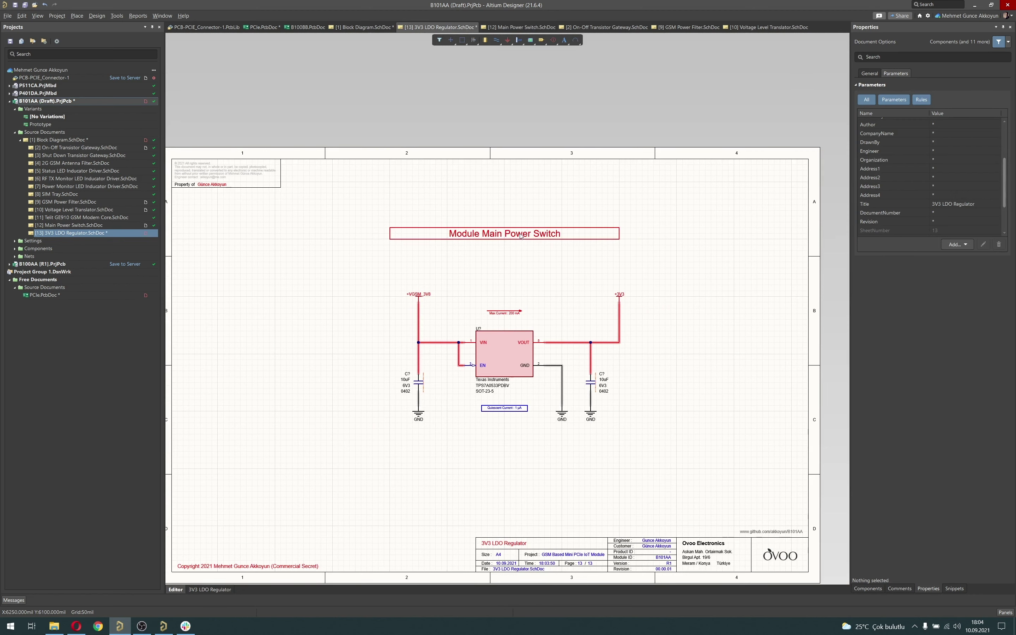
# Change the pasted heading text to "Module 3V3 Power Supply LDO"
pyautogui.click(603, 234)
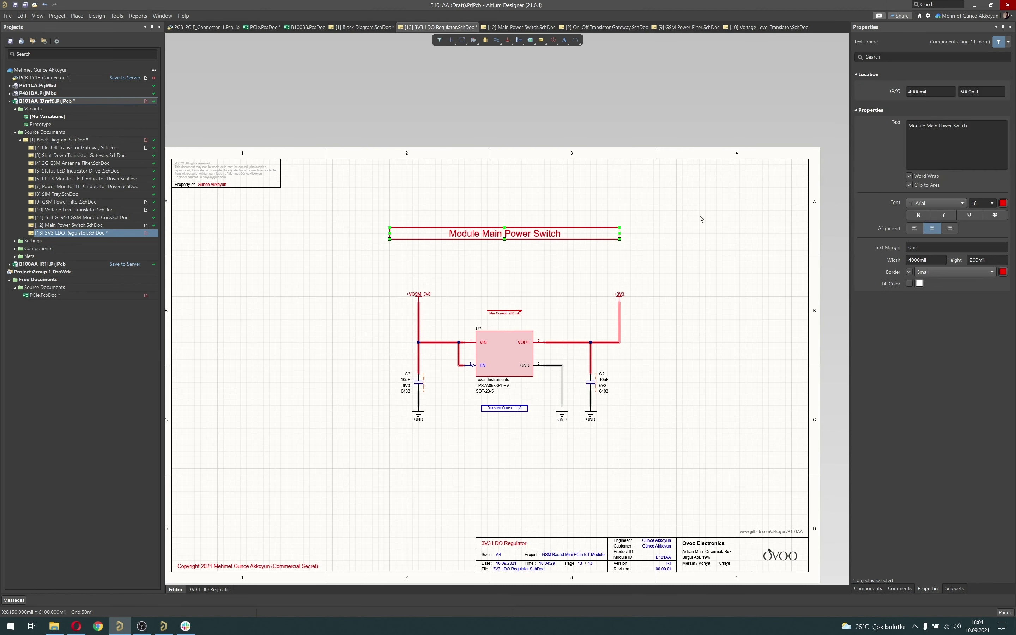
pyautogui.click(960, 153)
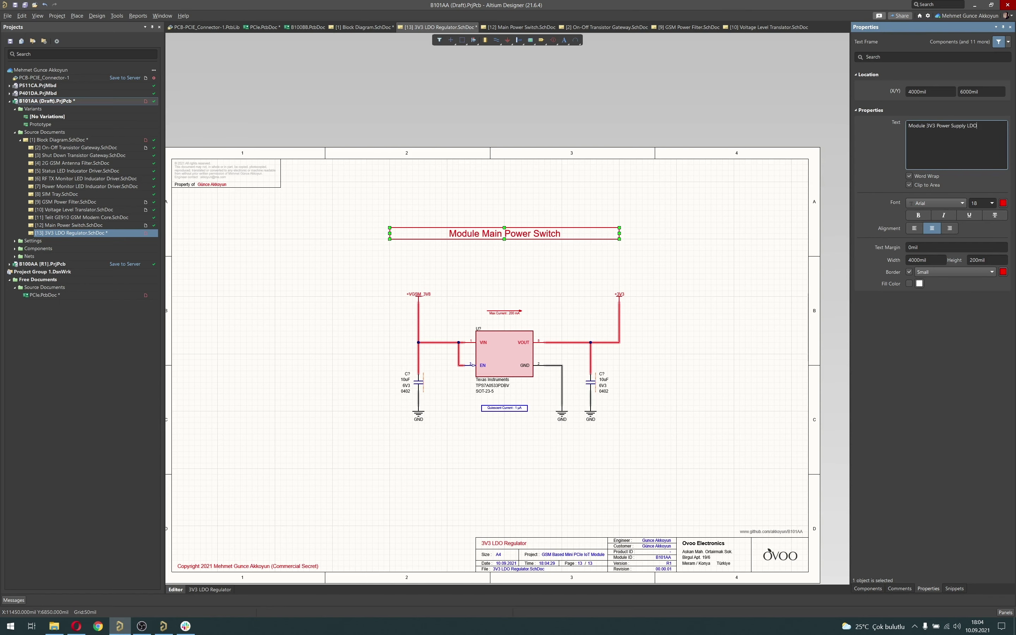
pyautogui.click(656, 222)
pyautogui.click(652, 285)
pyautogui.click(69, 226)
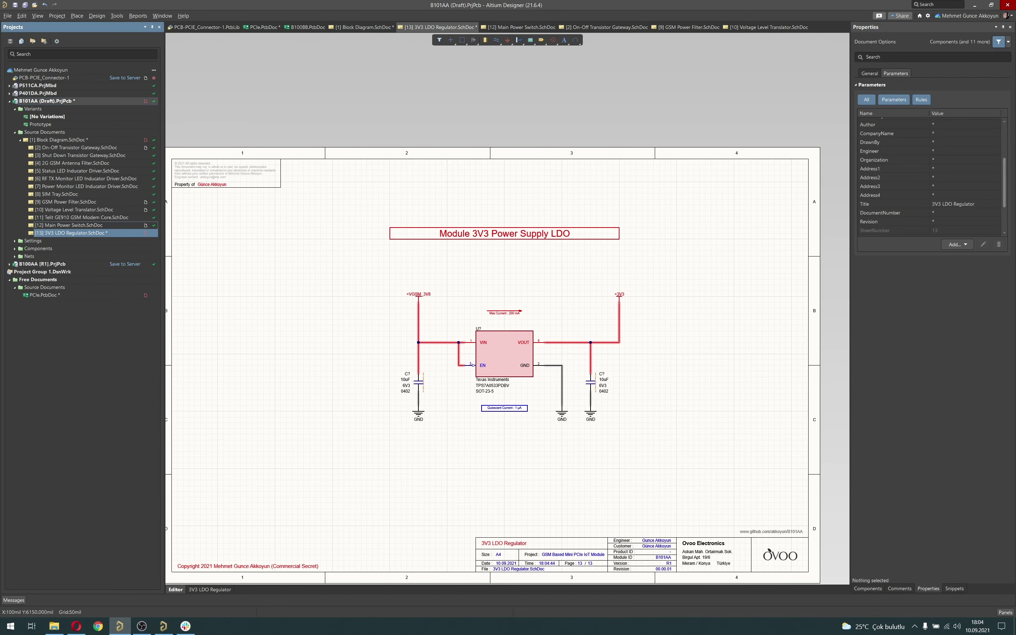
pyautogui.moveTo(346, 257); pyautogui.dragTo(386, 249, button='right')
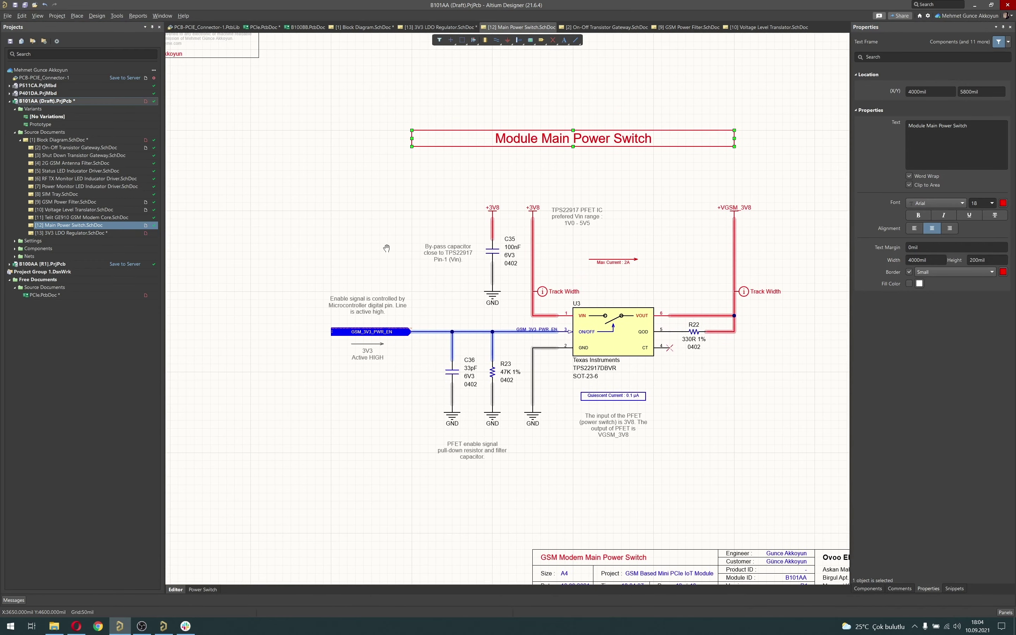
pyautogui.hotkey('ctrl', 'pagedown')
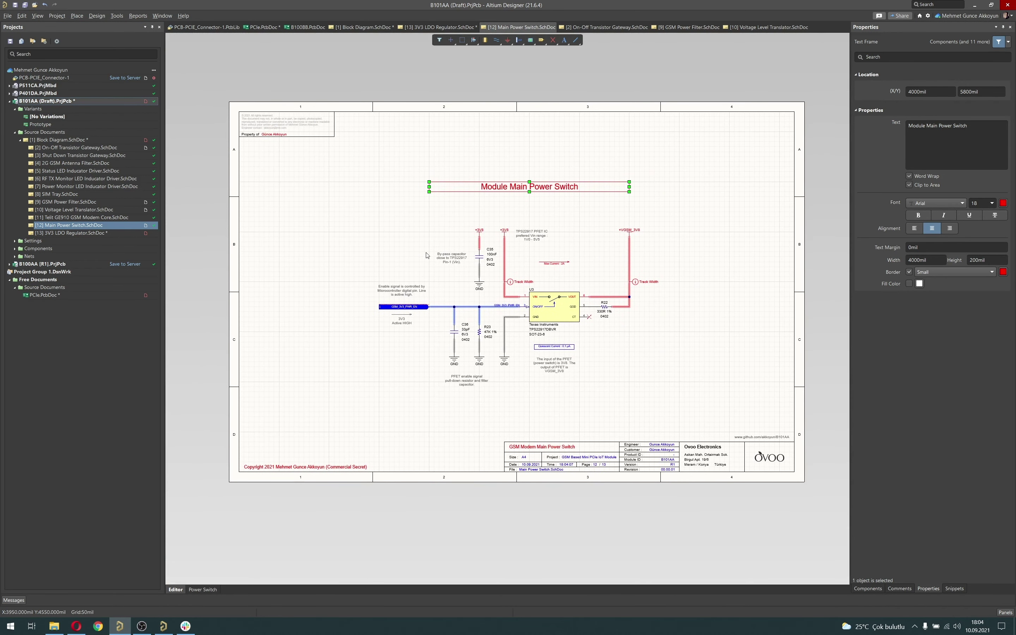
pyautogui.click(83, 233)
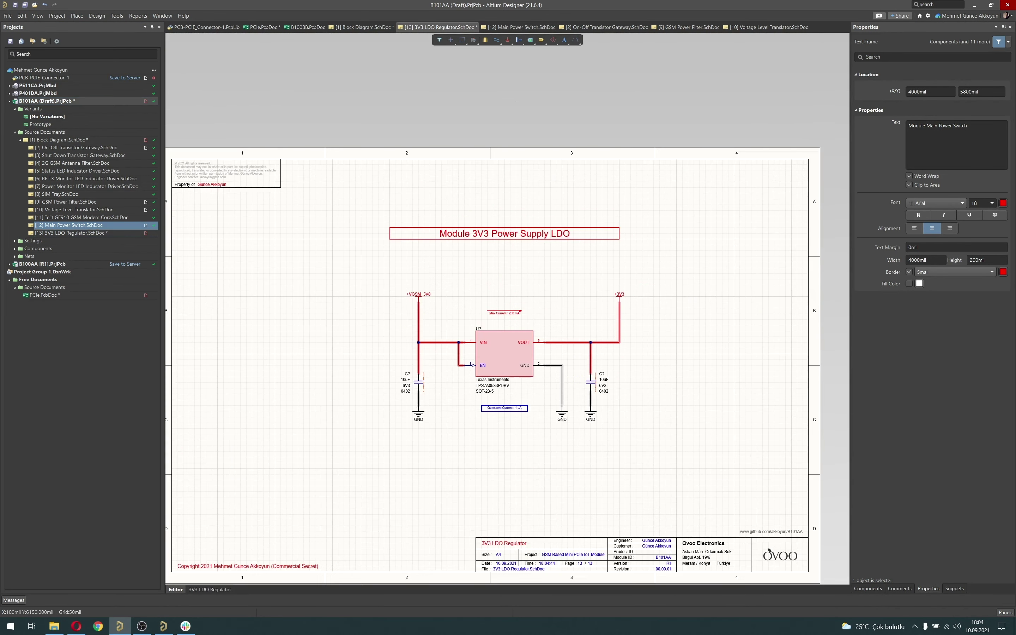
# Annotate the schematics to assign designators to the unnumbered regulator and both capacitors, then save the sheet
pyautogui.keyDown('ctrl'); pyautogui.scroll(-2, 415, 295); pyautogui.keyUp('ctrl')
pyautogui.click(117, 15)
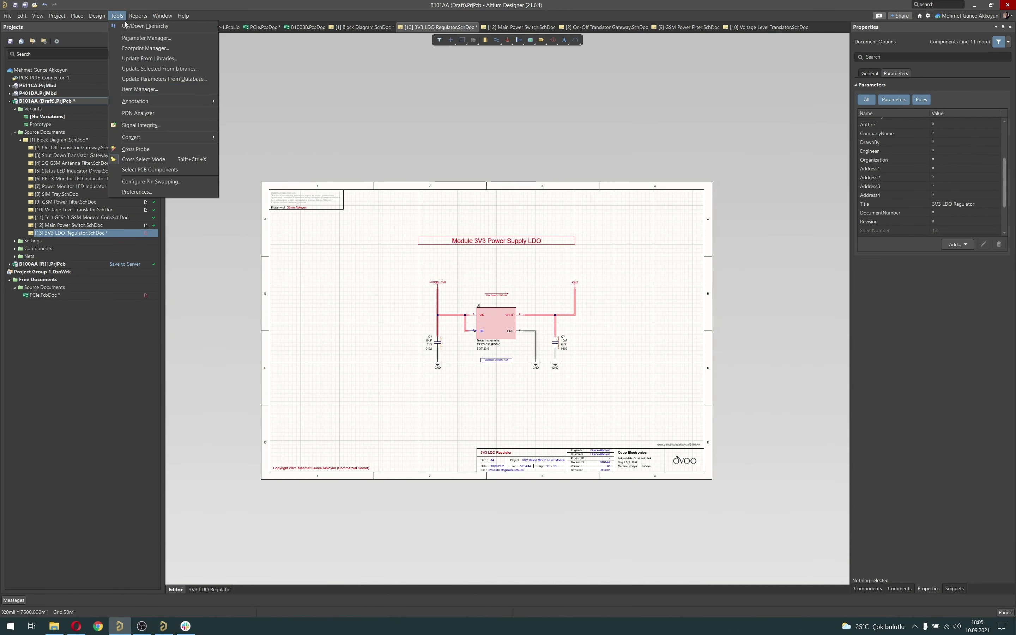
pyautogui.moveTo(182, 104)
pyautogui.click(267, 132)
pyautogui.click(513, 332)
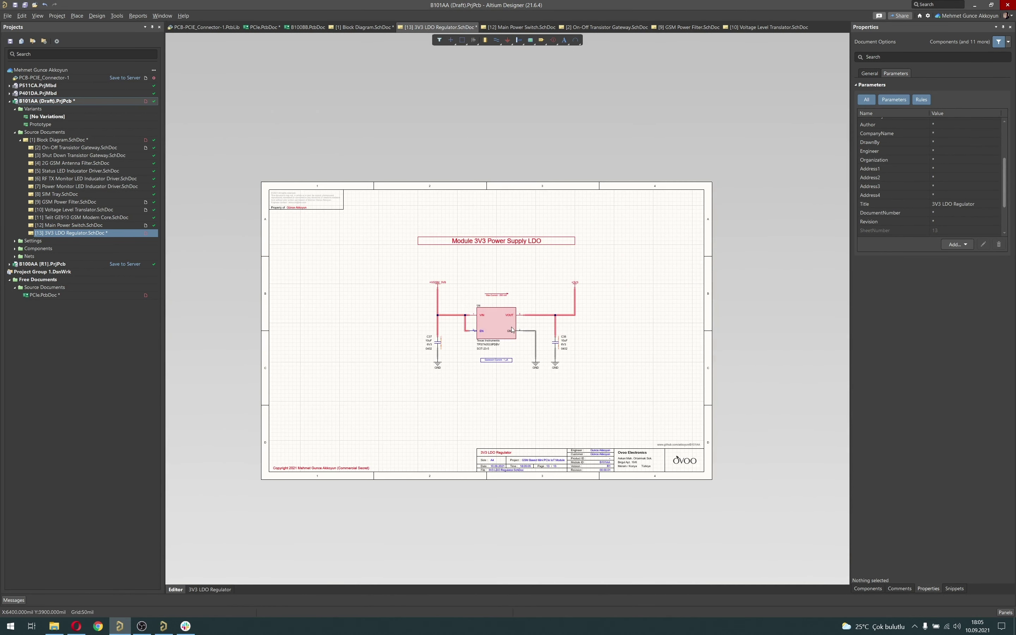
pyautogui.hotkey('ctrl', 's')
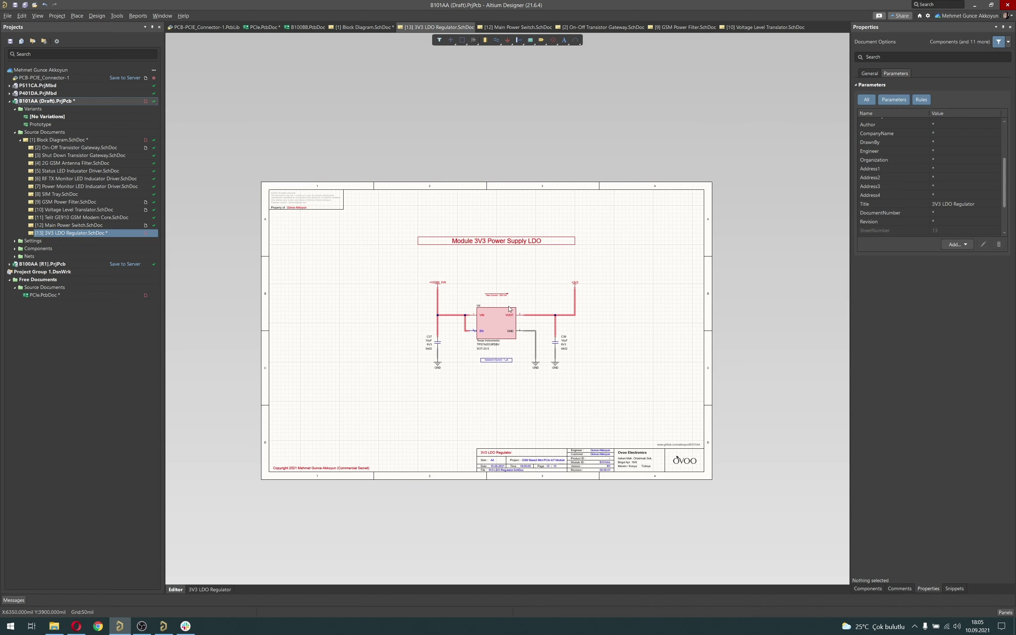
pyautogui.keyDown('ctrl'); pyautogui.scroll(1, 524, 375); pyautogui.keyUp('ctrl')
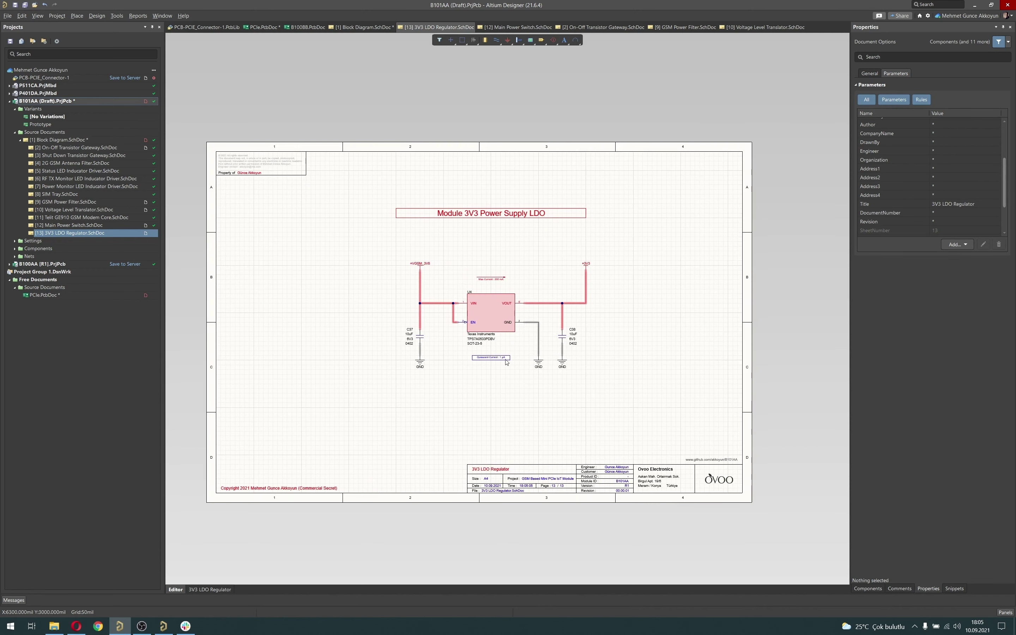
# Check the LDO regulator blocks on the Block Diagram sheet and add a new schematic sheet to the B101AA project
pyautogui.hotkey('ctrl', 'a')
pyautogui.click(476, 476)
pyautogui.click(360, 27)
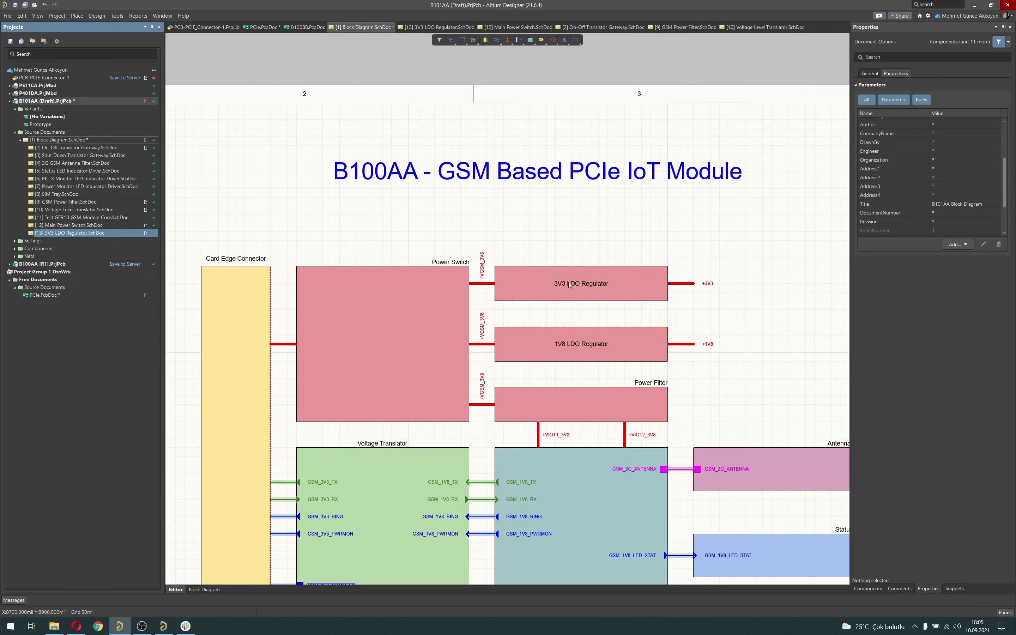
pyautogui.moveTo(591, 330); pyautogui.dragTo(521, 297, button='right')
pyautogui.keyDown('ctrl'); pyautogui.scroll(4, 519, 306); pyautogui.keyUp('ctrl')
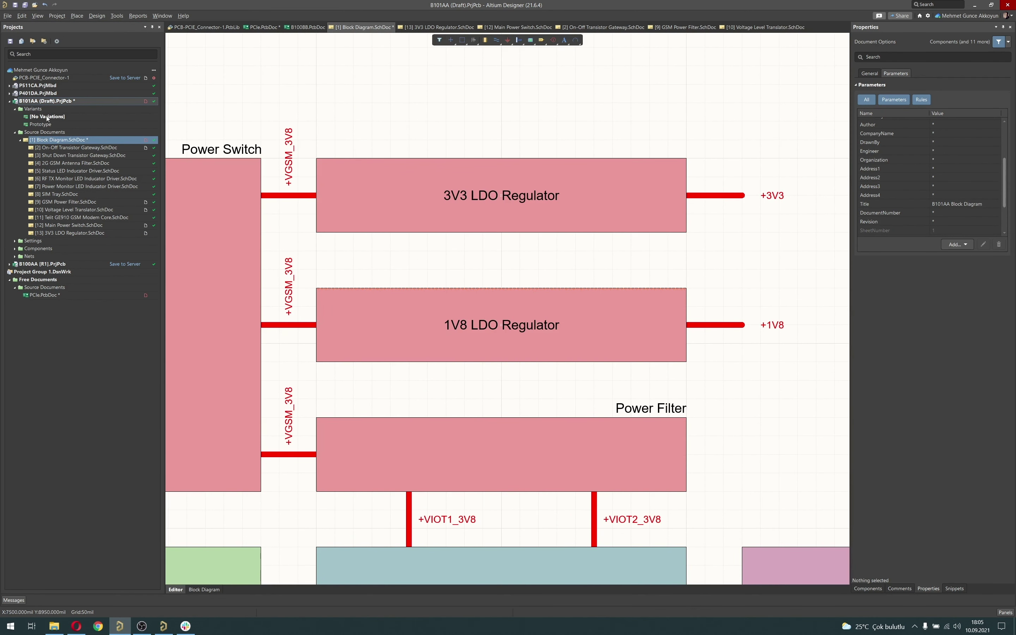
pyautogui.rightClick(48, 102)
pyautogui.moveTo(119, 121)
pyautogui.click(189, 122)
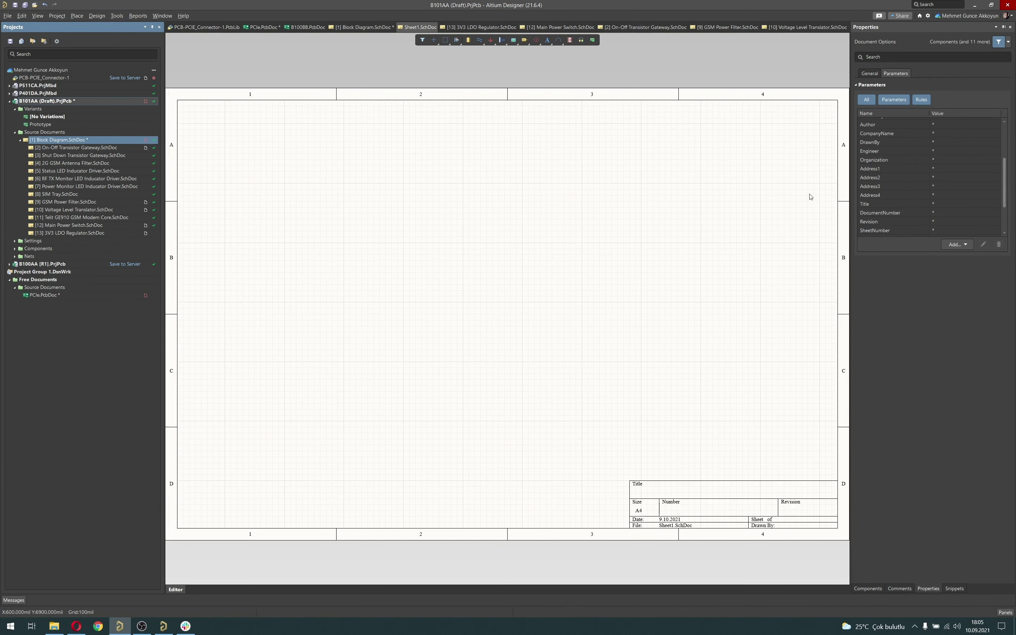
# Set the new sheet's Title parameter to "1V8 LDO Regulator", using the 3V3 LDO Regulator sheet's title as reference
pyautogui.click(944, 203)
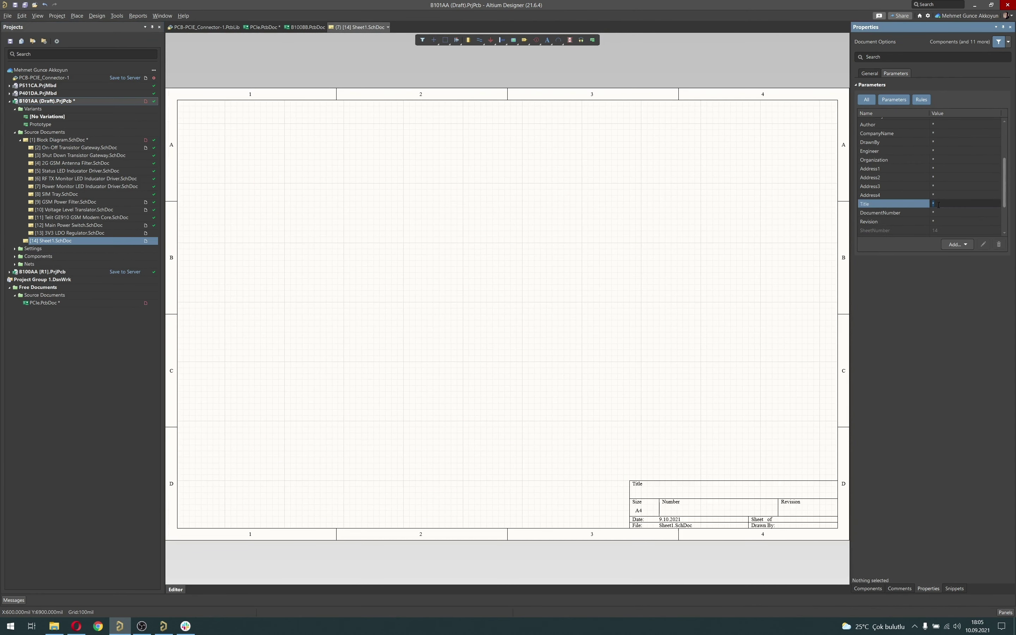
pyautogui.doubleClick(111, 234)
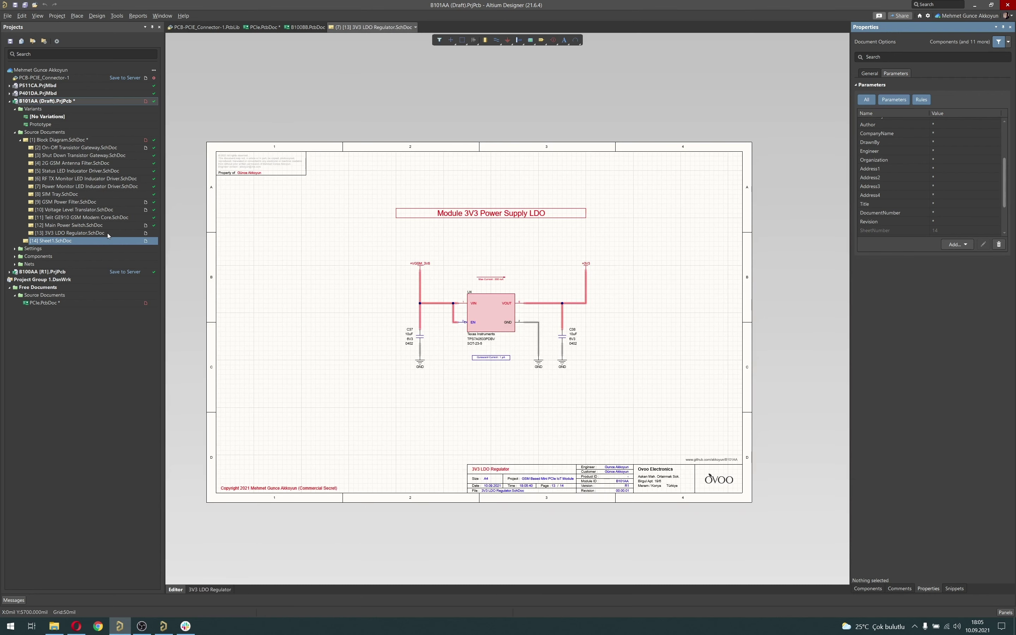
pyautogui.click(511, 467)
pyautogui.click(89, 242)
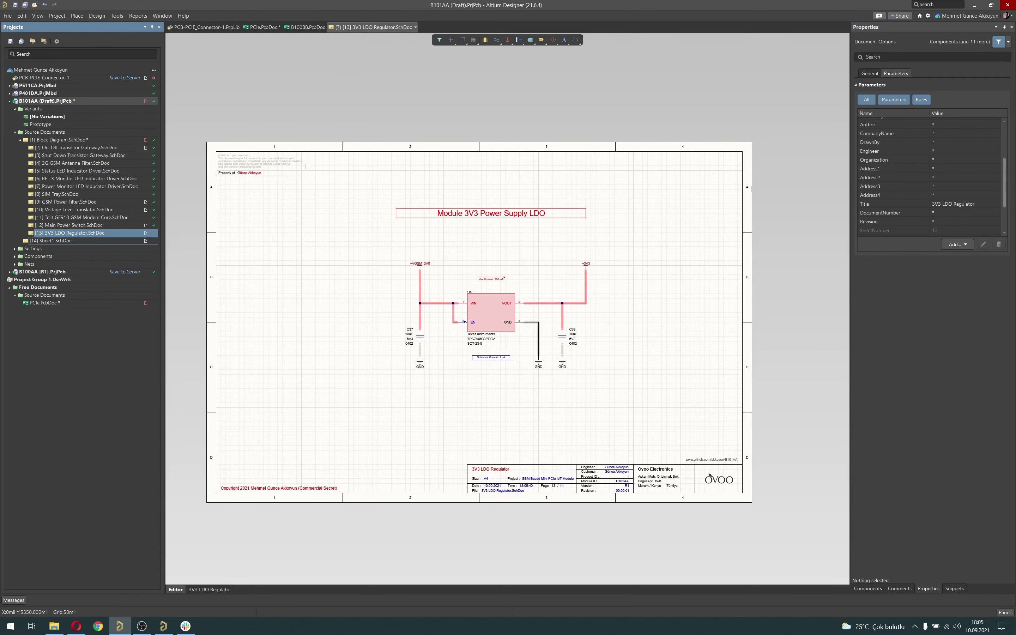
pyautogui.click(945, 203)
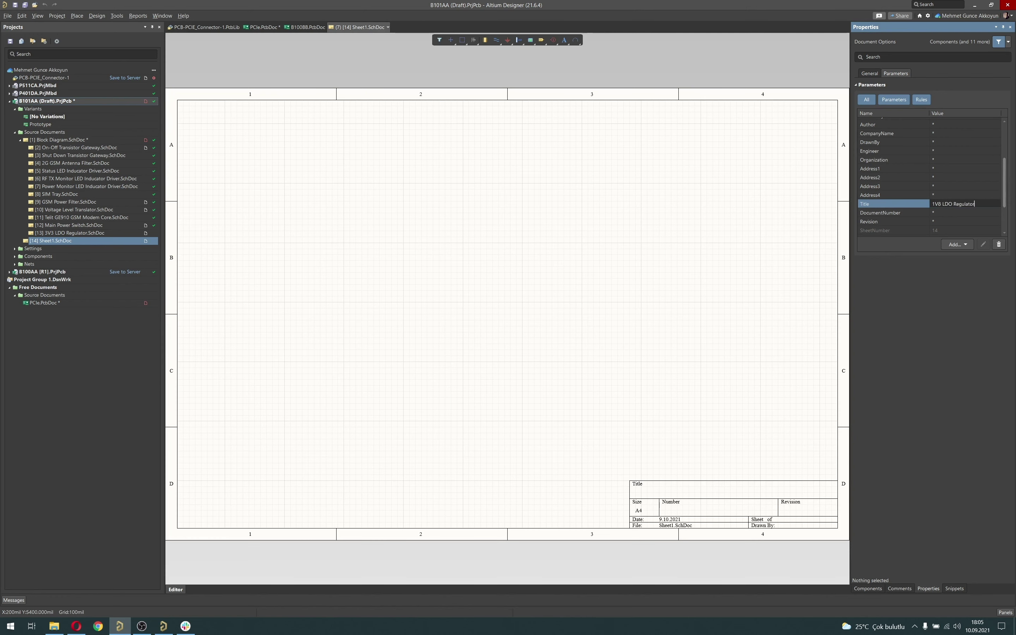
# Apply the custom landscape A4 Template (v. 1) to the new schematic sheet
pyautogui.click(870, 74)
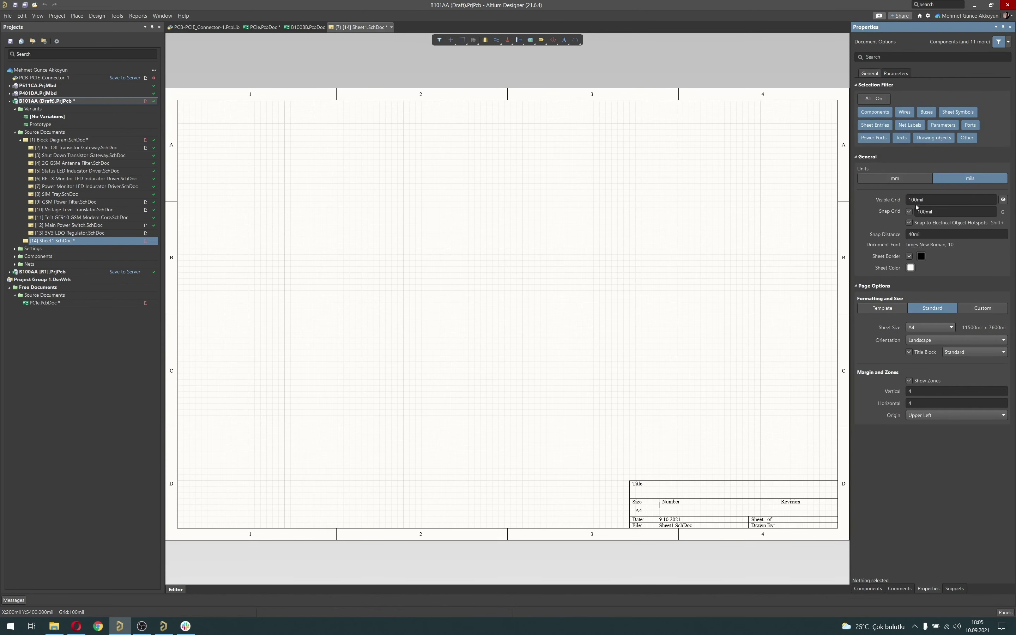
pyautogui.click(882, 309)
pyautogui.click(927, 326)
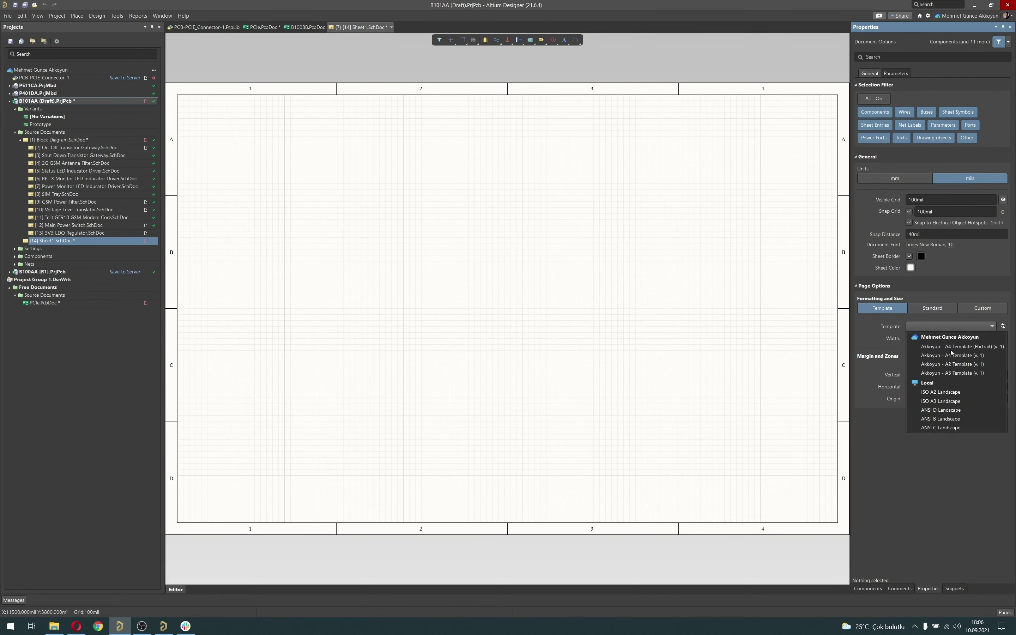
pyautogui.click(951, 355)
pyautogui.press('Return')
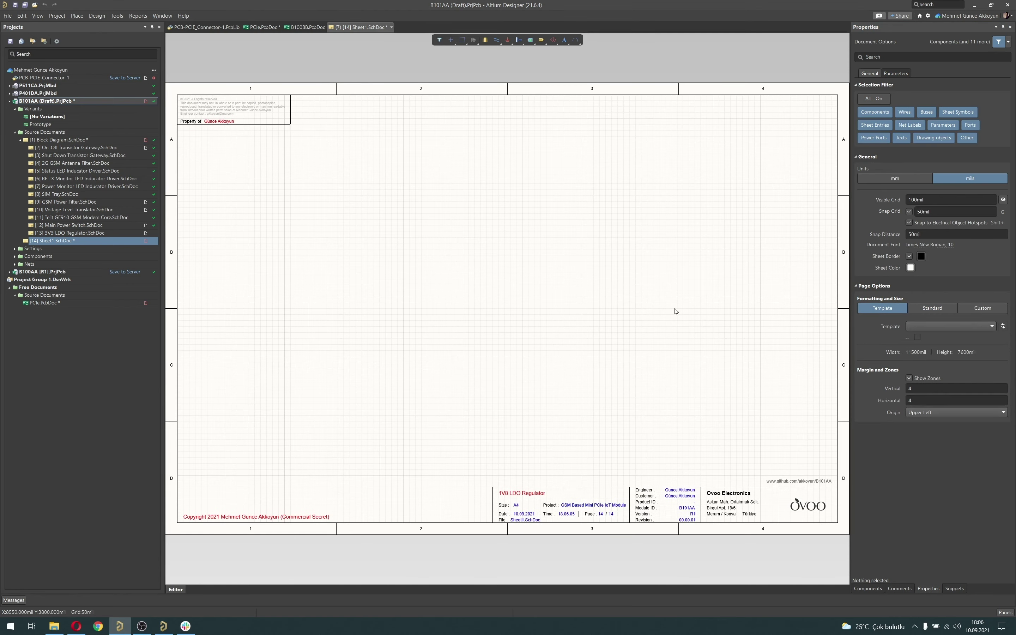
# Save the new sheet as "1V8 LDO Regulator.SchDoc" in the project's Schematic folder
pyautogui.hotkey('ctrl', 's')
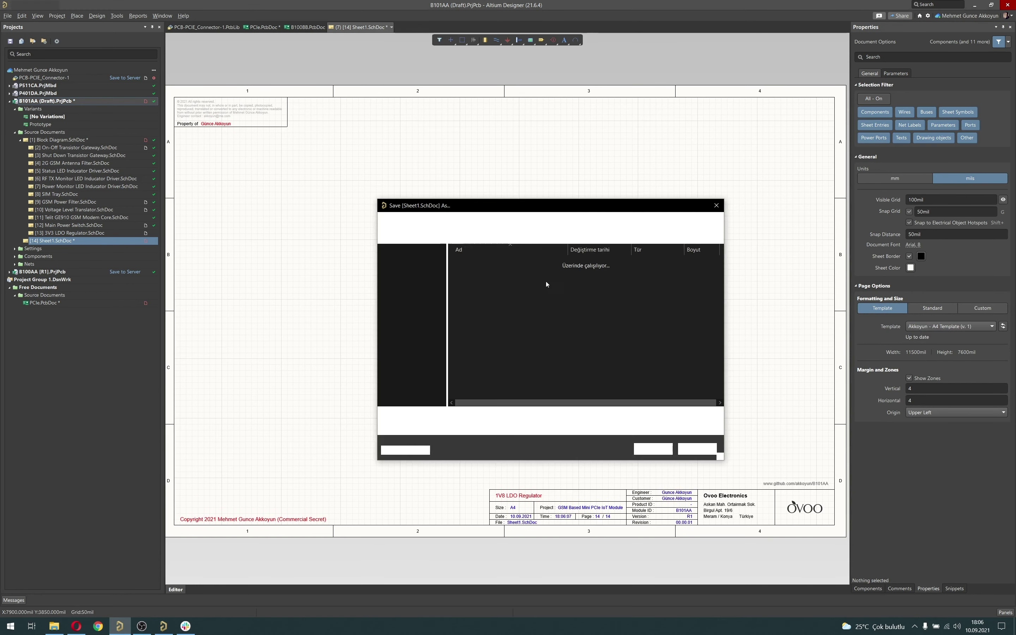
pyautogui.click(546, 283)
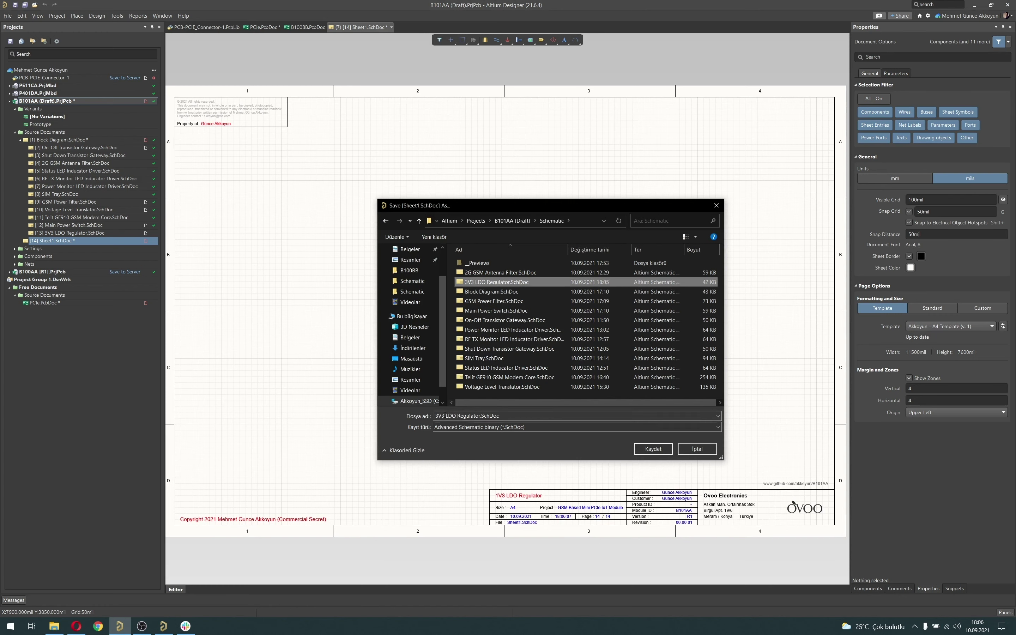
pyautogui.click(445, 415)
pyautogui.press('Left')
pyautogui.press('Delete')
pyautogui.press('Delete')
pyautogui.press('Delete')
pyautogui.write('1V8')
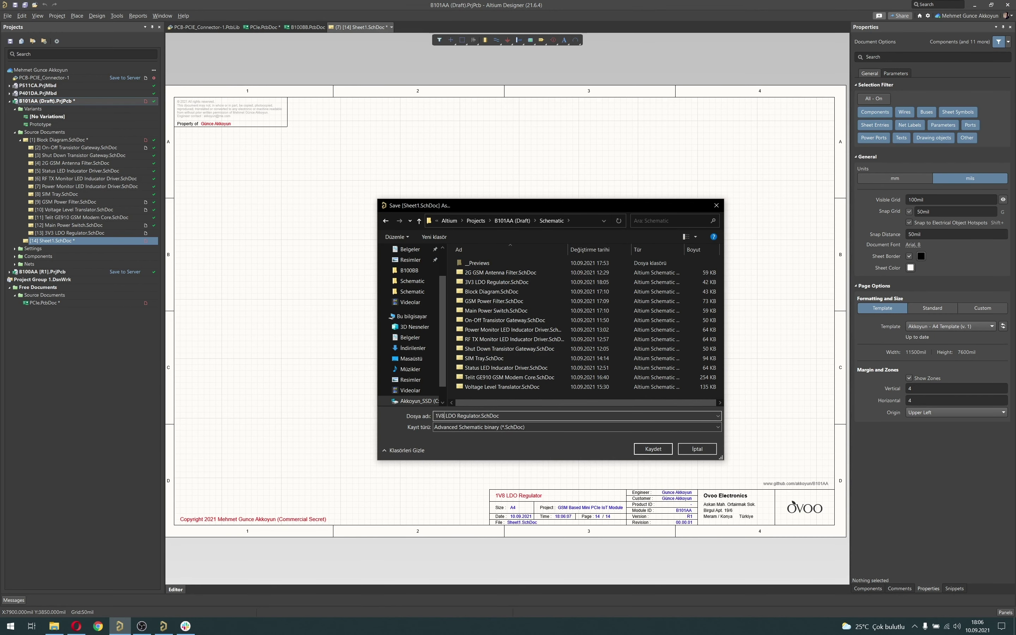
pyautogui.click(654, 450)
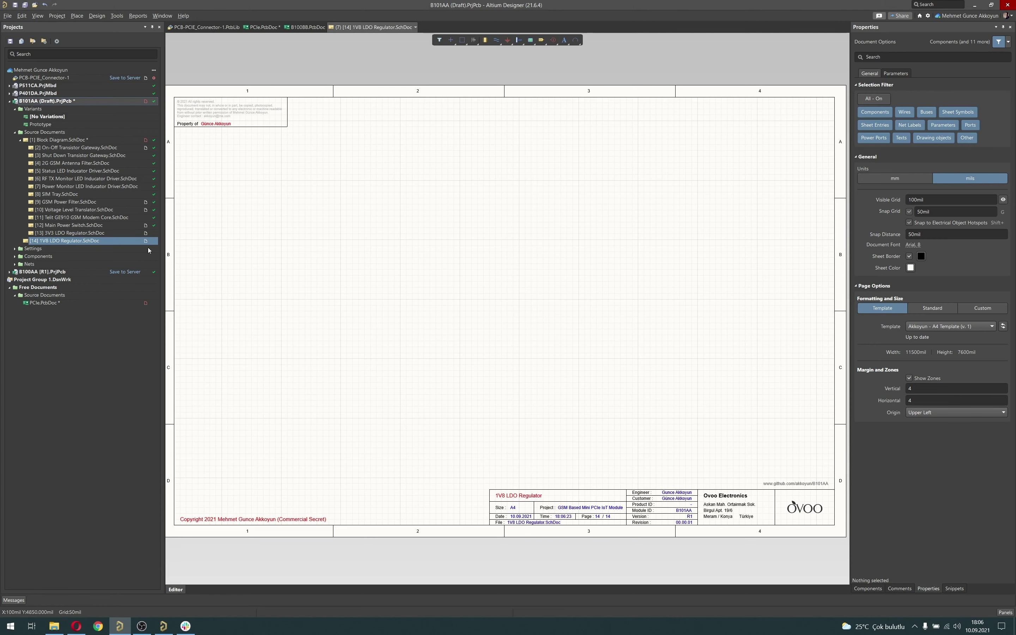
# Link the 1V8 LDO Regulator sheet symbol on the Block Diagram to 1V8 LDO Regulator.SchDoc and save the diagram
pyautogui.moveTo(506, 305); pyautogui.dragTo(483, 312, button='right')
pyautogui.doubleClick(68, 139)
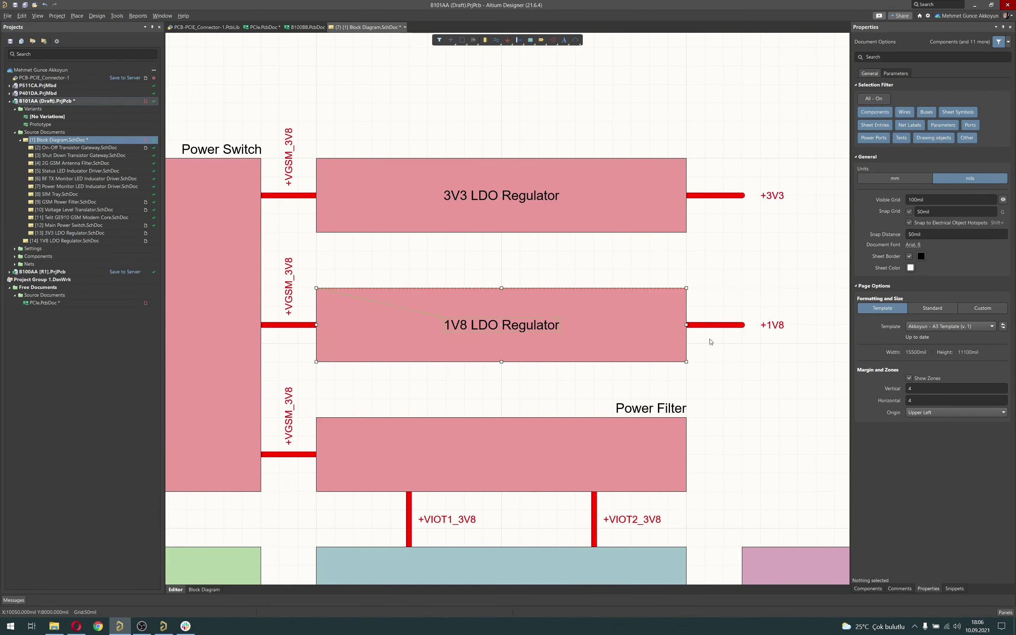
pyautogui.click(646, 338)
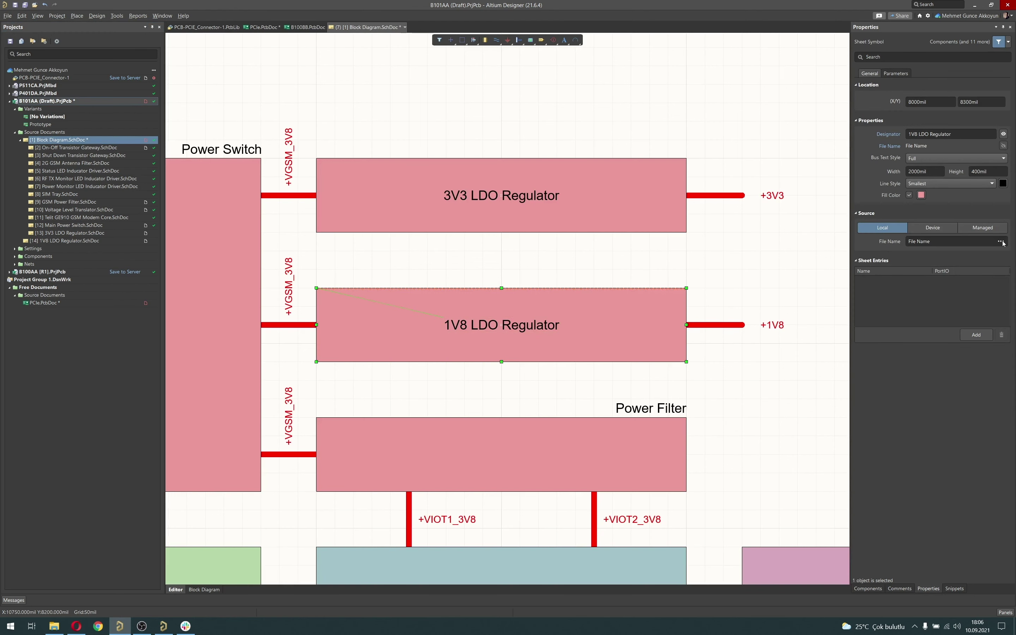
pyautogui.click(1001, 242)
pyautogui.click(595, 434)
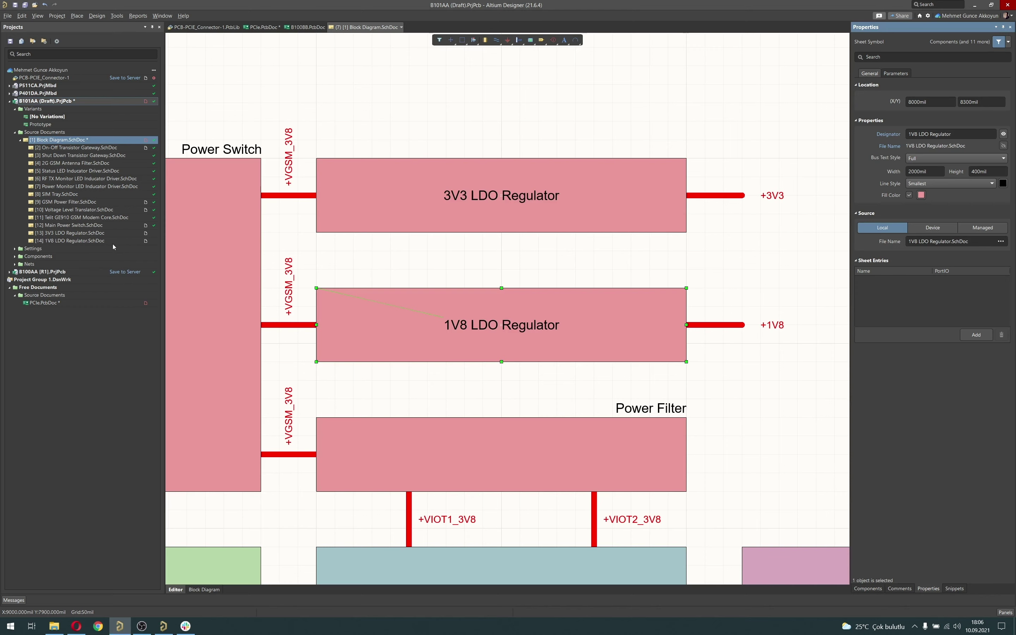
# Open the 1V8 LDO Regulator sheet from its block and paste the copied 3V3 LDO circuit with its heading onto it
pyautogui.keyDown('ctrl'); pyautogui.doubleClick(514, 350); pyautogui.keyUp('ctrl')
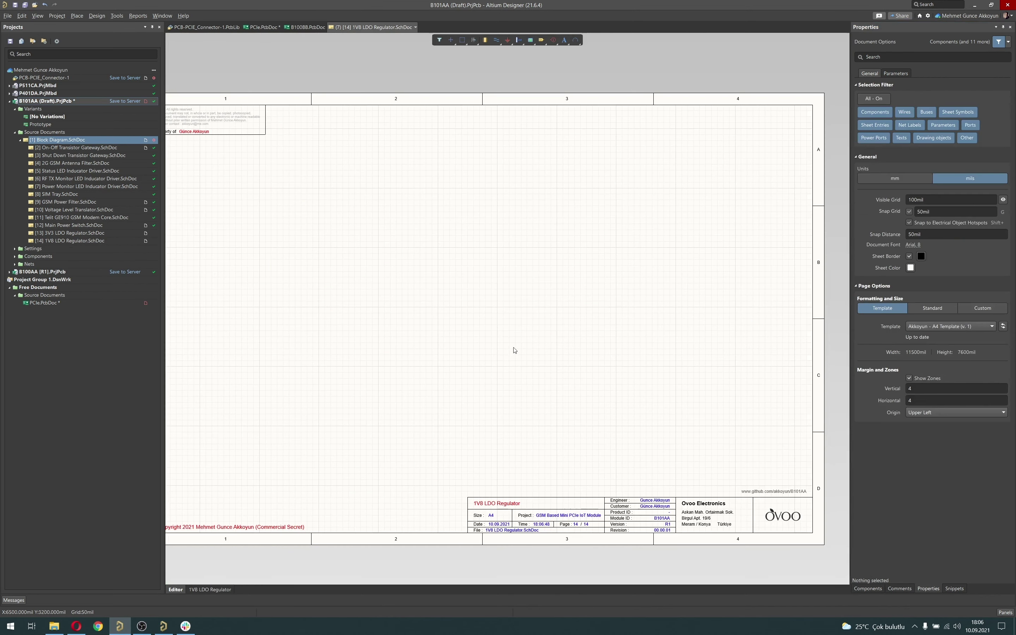
pyautogui.hotkey('ctrl', 'v')
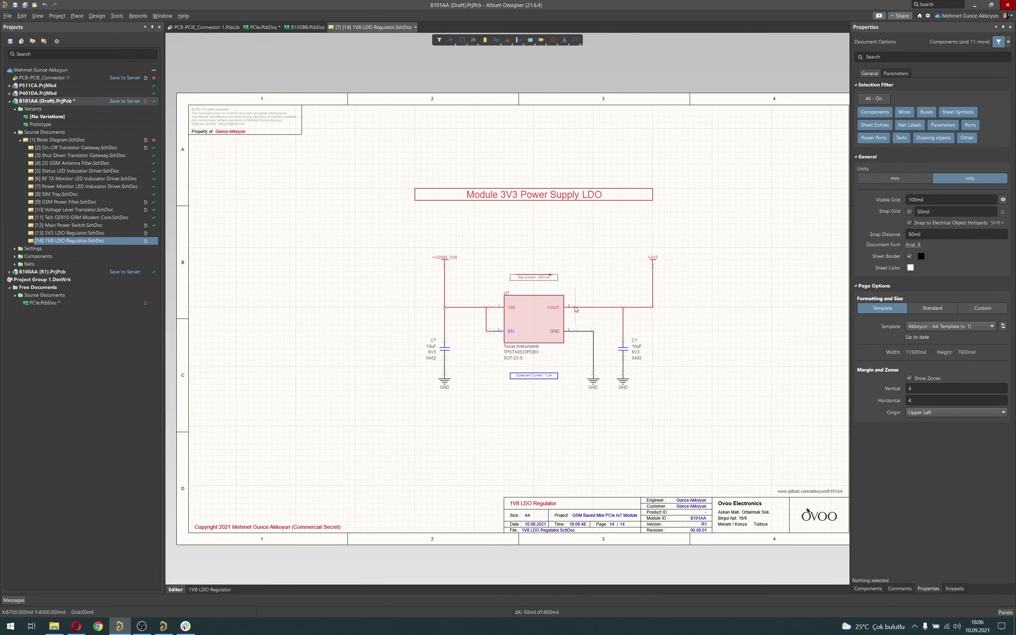
pyautogui.click(576, 298)
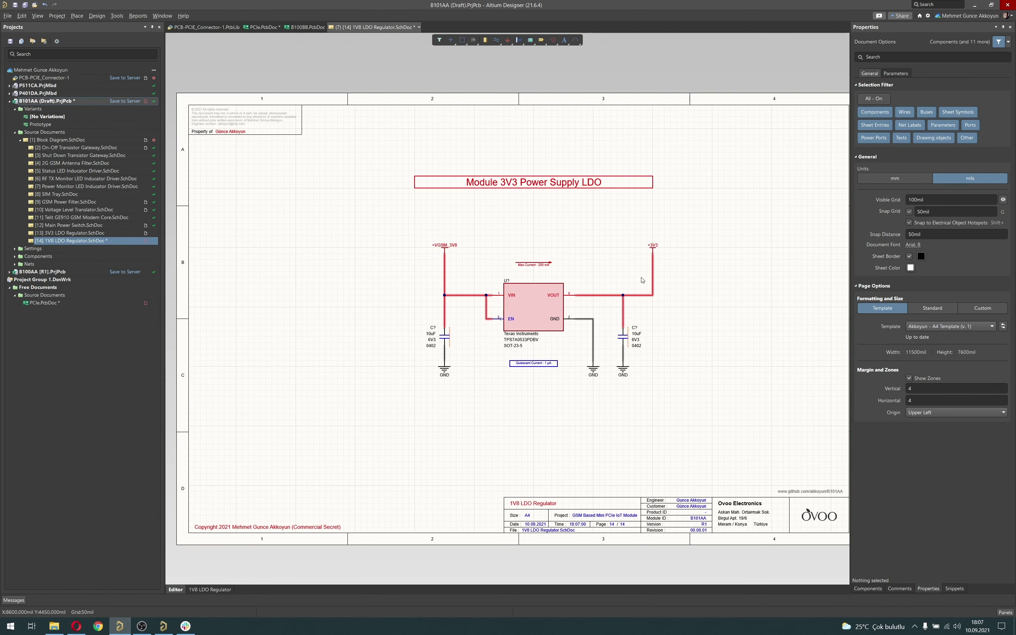
pyautogui.moveTo(695, 294); pyautogui.dragTo(654, 289, button='right')
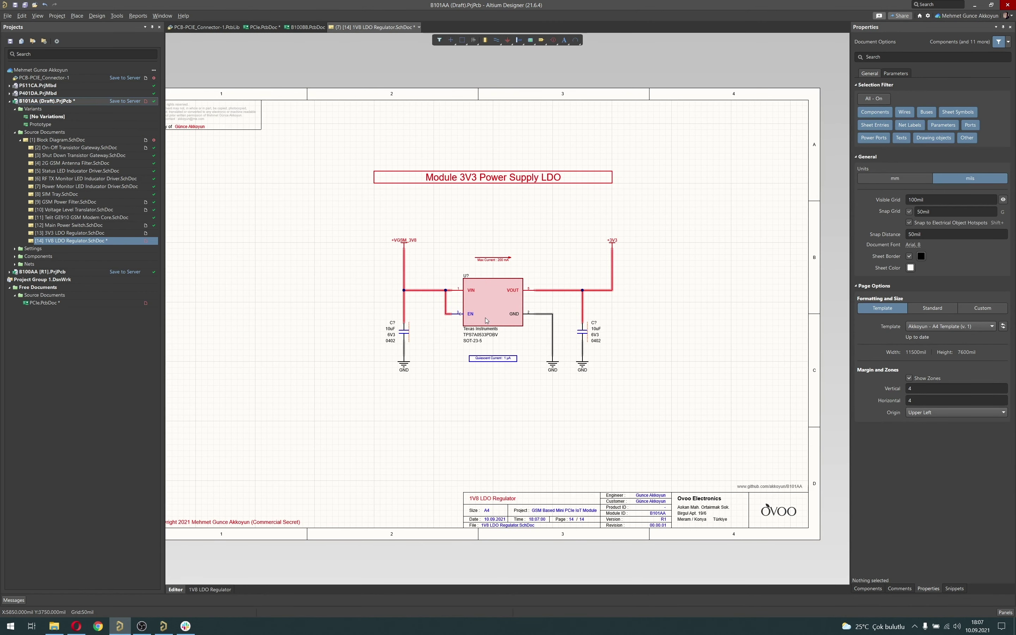
# Replace the pasted 3.3 V regulator with a TPS7A0518PDBVR from the component library, placed on the same wire ends
pyautogui.click(486, 319)
pyautogui.press('Delete')
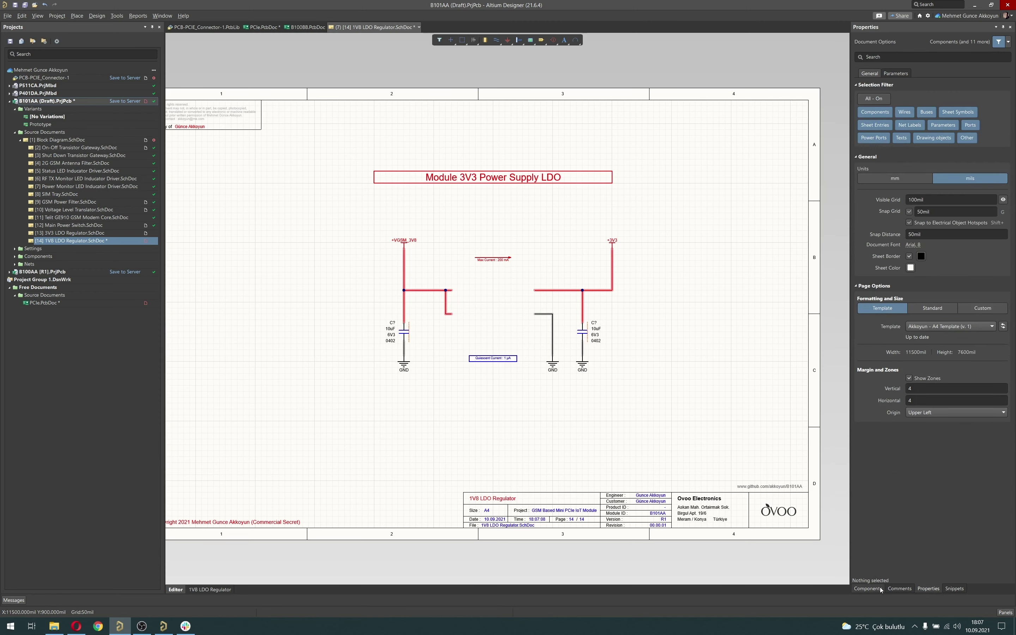
pyautogui.click(881, 589)
pyautogui.click(868, 70)
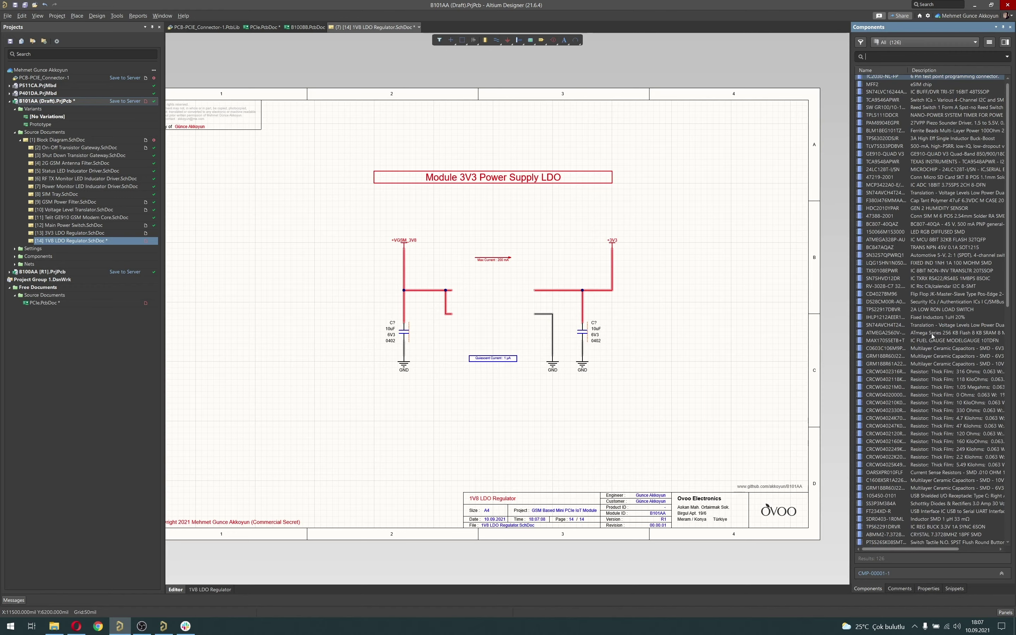
pyautogui.scroll(-20, 931, 335)
pyautogui.scroll(-1, 957, 483)
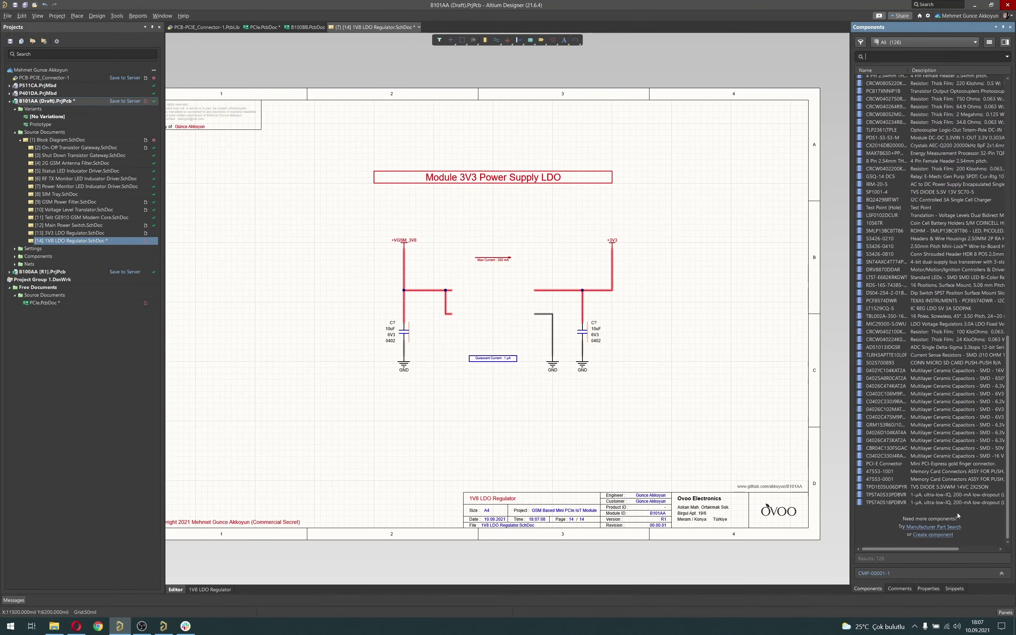
pyautogui.doubleClick(891, 502)
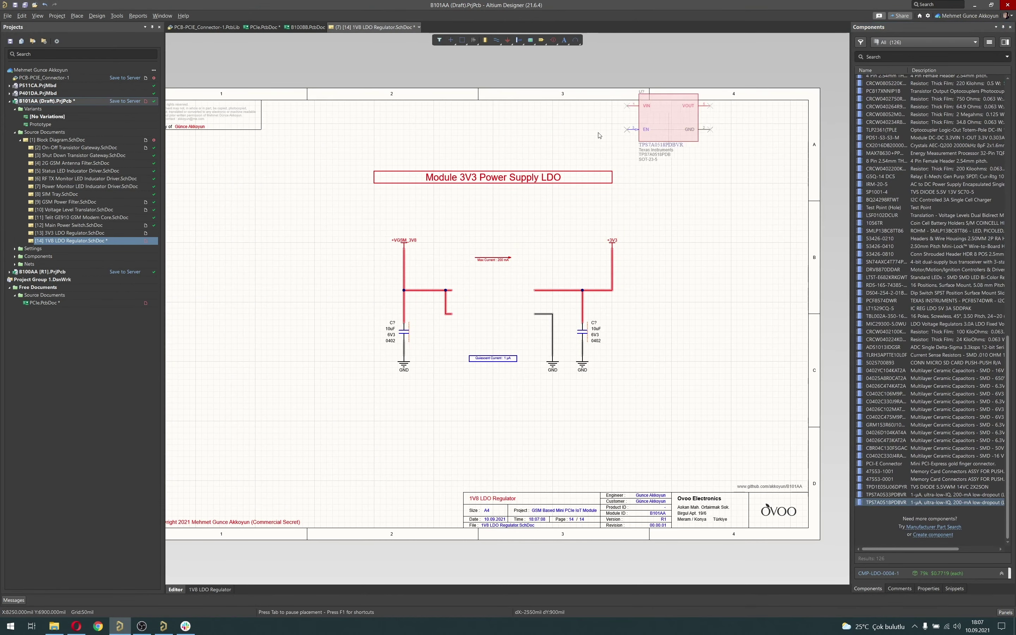
pyautogui.click(493, 316)
pyautogui.rightClick(710, 355)
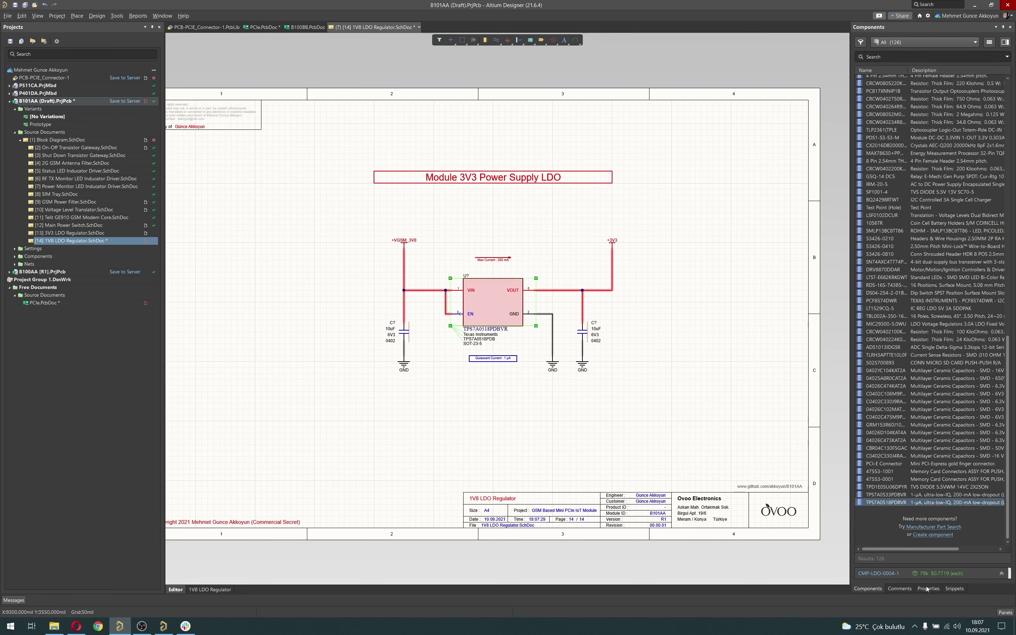
# Hide the new regulator's comment and change the note below it to "Quiescent Current : 3 µA"
pyautogui.click(927, 588)
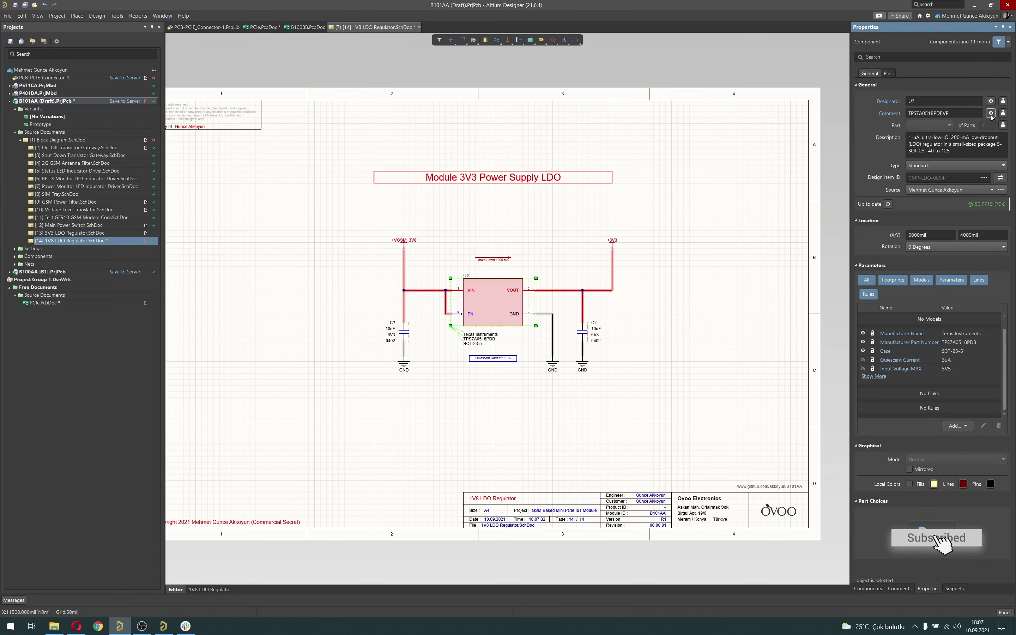
pyautogui.click(874, 377)
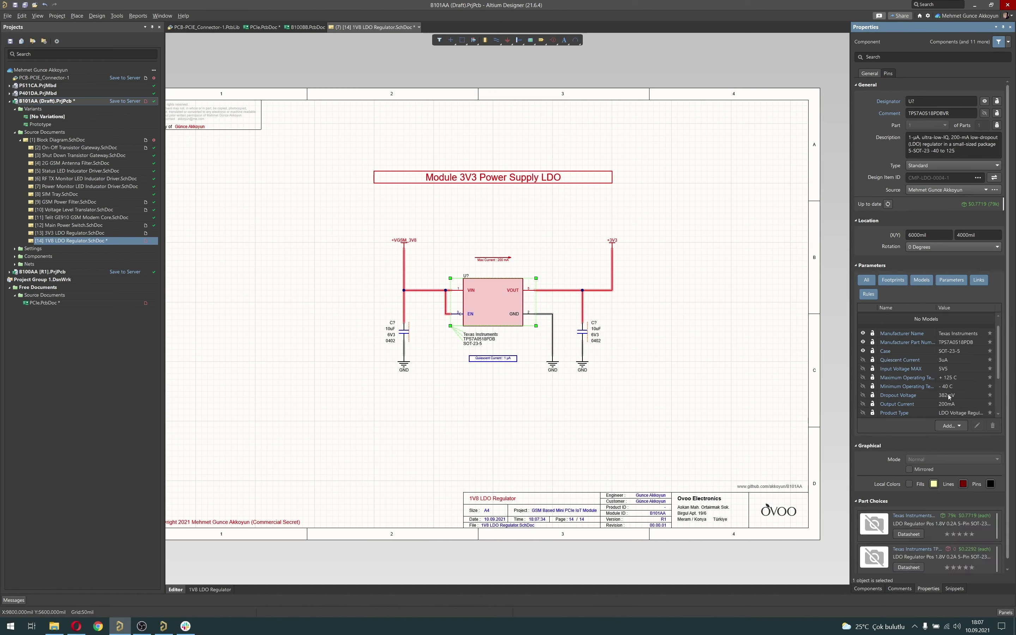
pyautogui.click(511, 362)
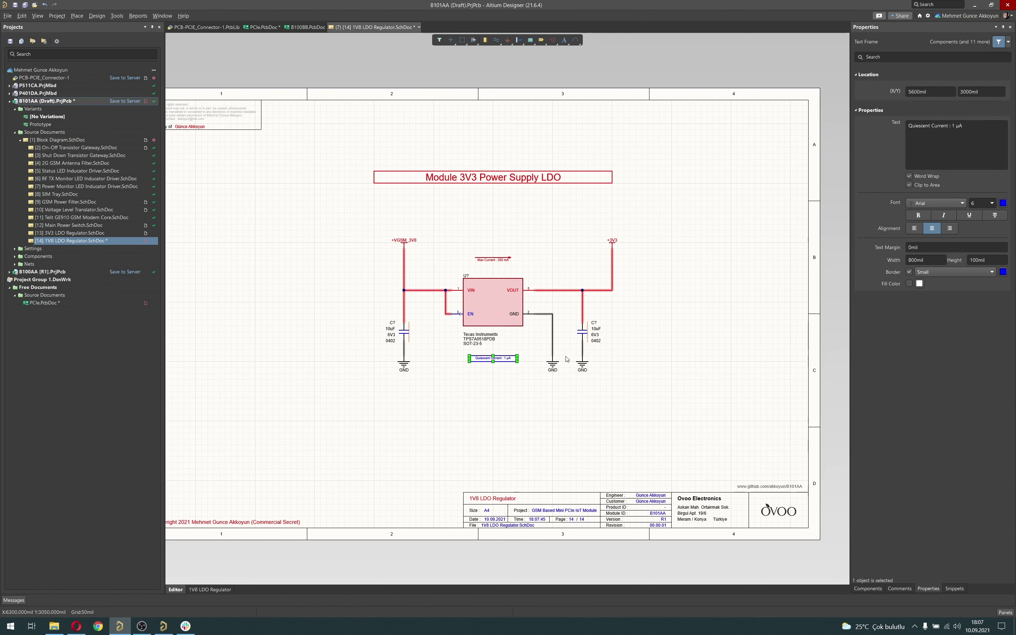
pyautogui.click(965, 128)
pyautogui.write('3')
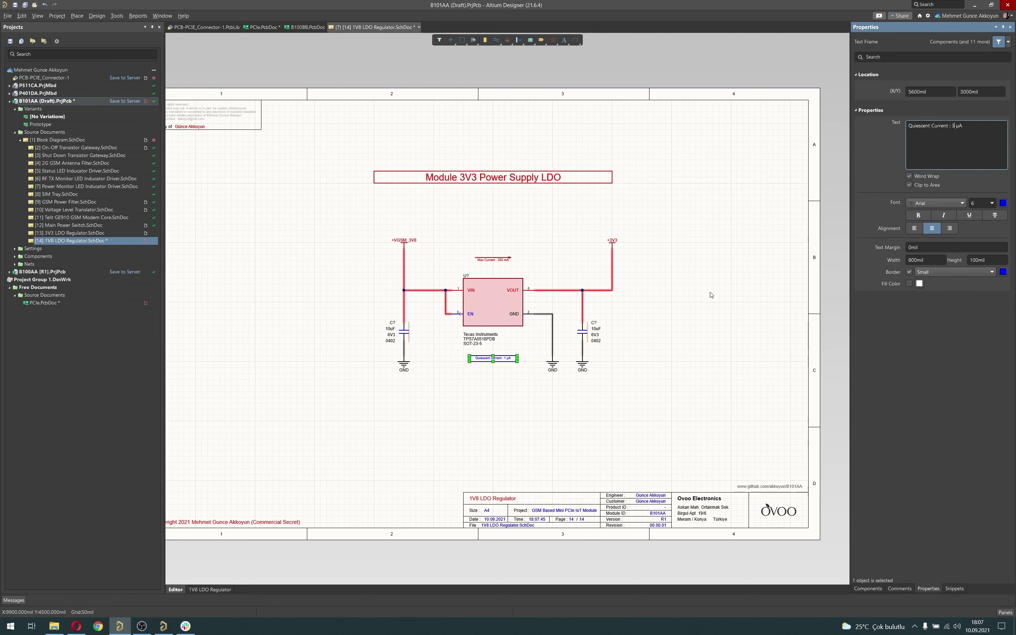
pyautogui.click(710, 293)
# Rename the regulator's output power port to +1V8
pyautogui.scroll(3, 485, 307)
pyautogui.click(735, 190)
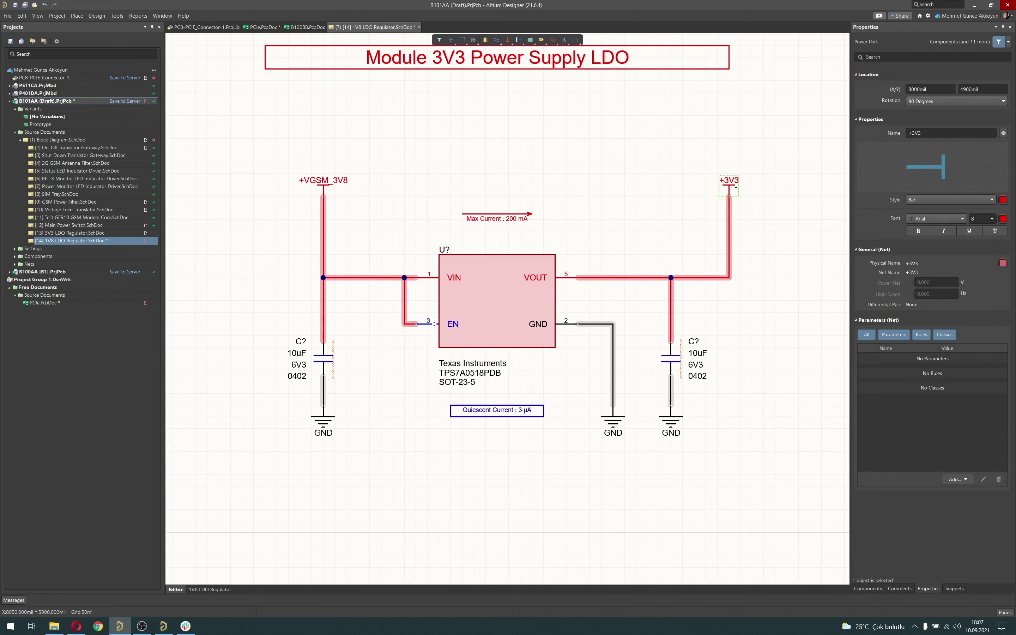
pyautogui.click(941, 133)
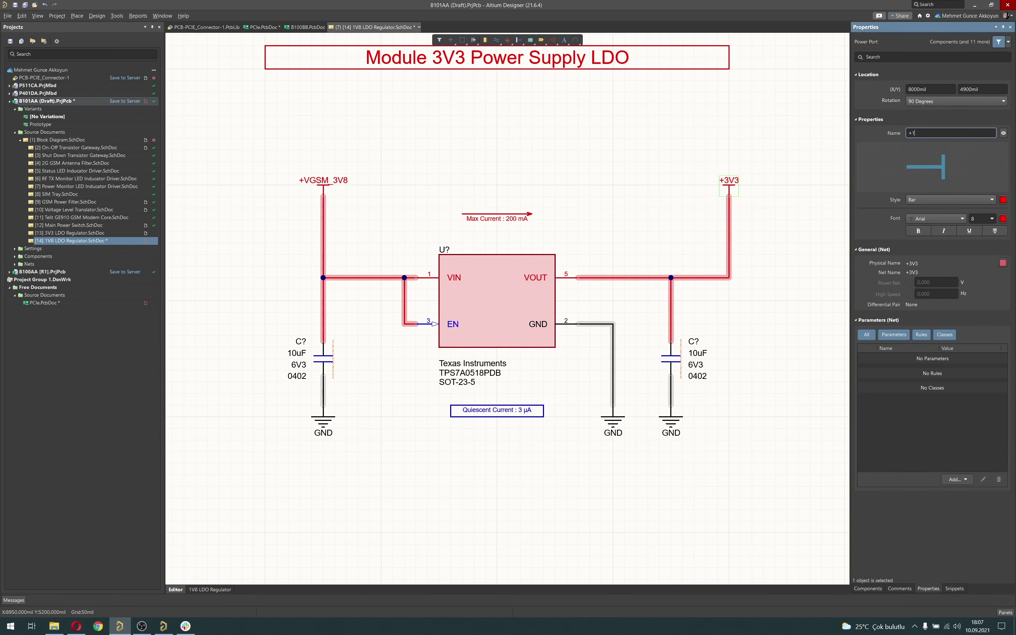
pyautogui.press('Return')
pyautogui.click(612, 181)
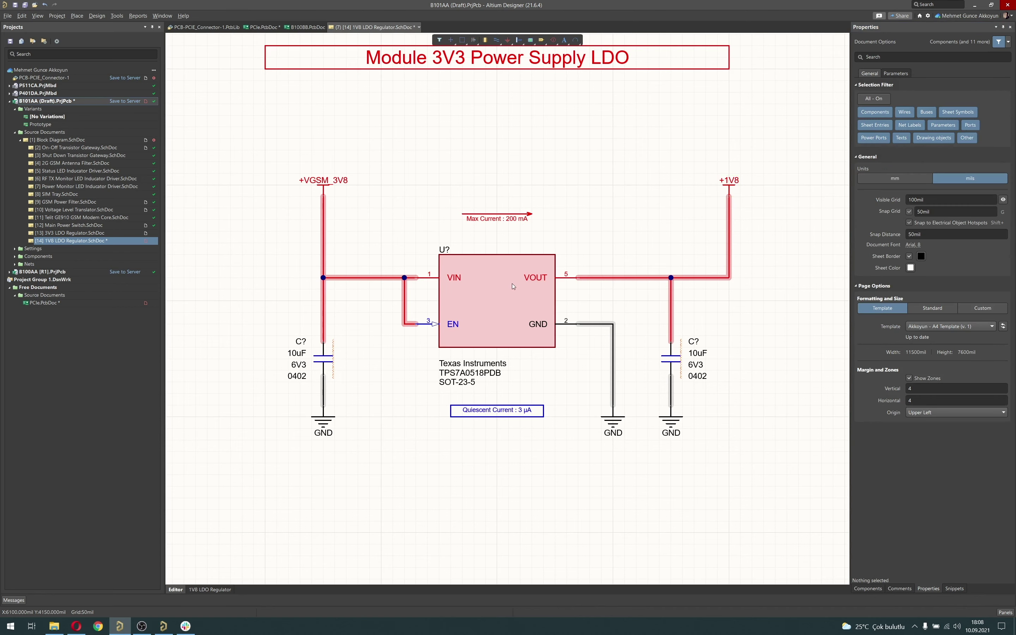
# Change the heading text above the circuit to "Module 1V8 Power Supply LDO" and save the sheet
pyautogui.keyDown('ctrl'); pyautogui.scroll(-3, 485, 313); pyautogui.keyUp('ctrl')
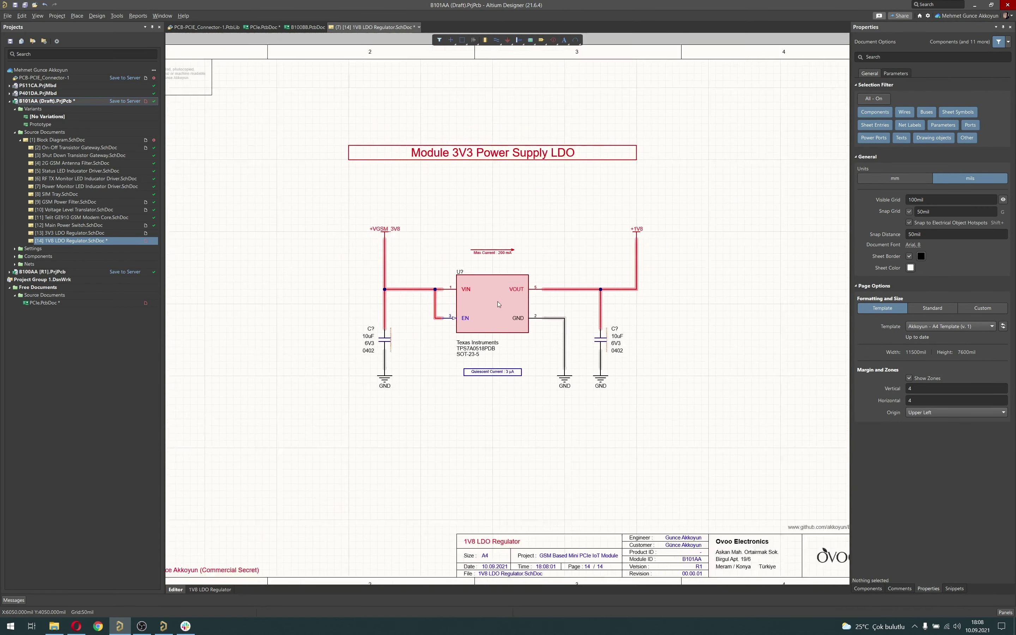
pyautogui.click(479, 210)
pyautogui.click(934, 126)
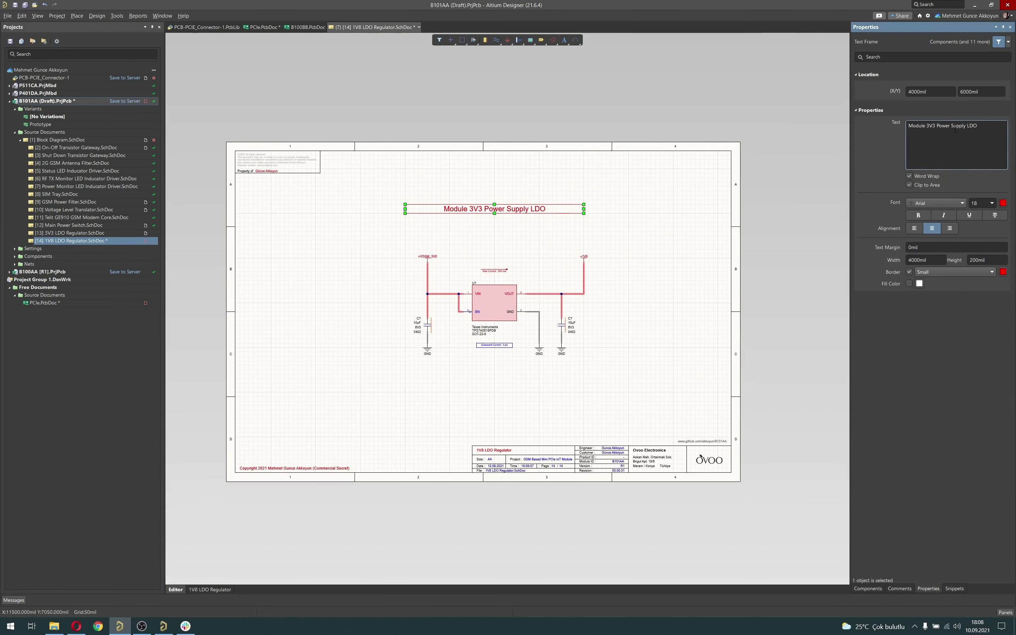
pyautogui.press('BackSpace')
pyautogui.press('BackSpace')
pyautogui.write('1V8')
pyautogui.click(617, 303)
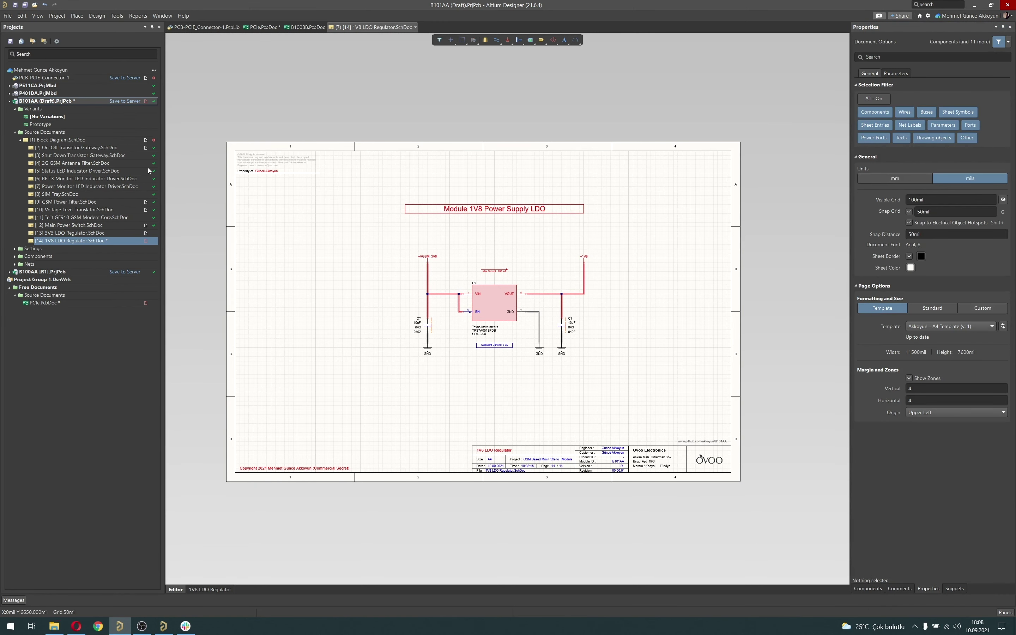
# Return to the Block Diagram sheet to check the LDO regulator and Power Filter blocks
pyautogui.doubleClick(63, 139)
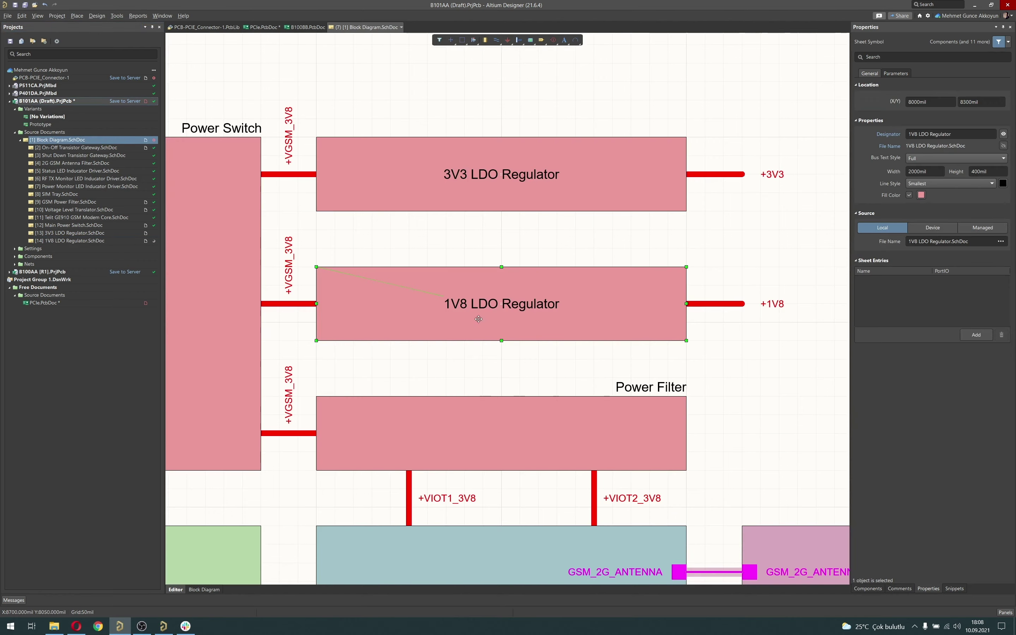